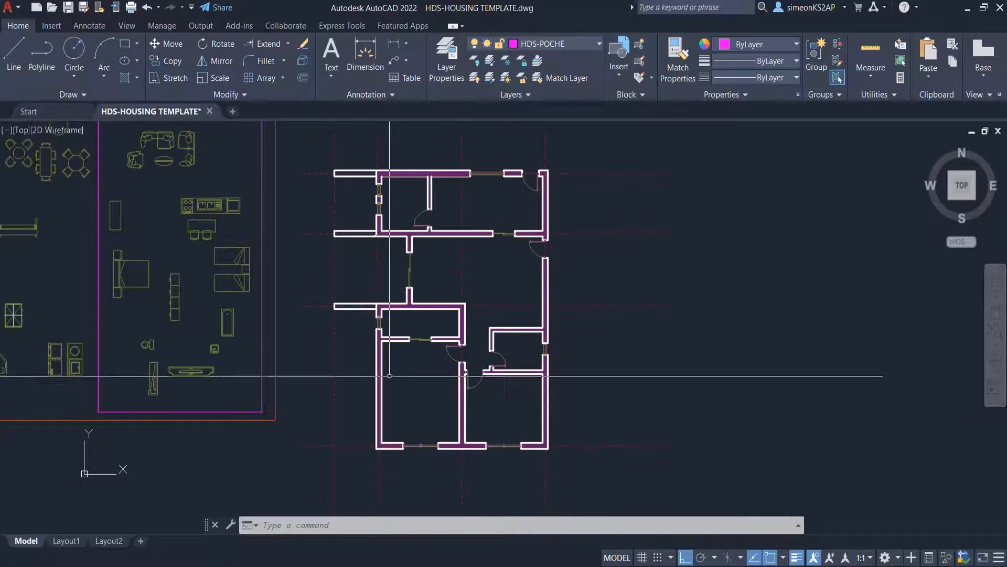
Step: Examine the house floor plan and the furniture blocks set out beside it
{"action": "middle_click_drag", "start_coordinate": [389, 373], "coordinate": [434, 390]}
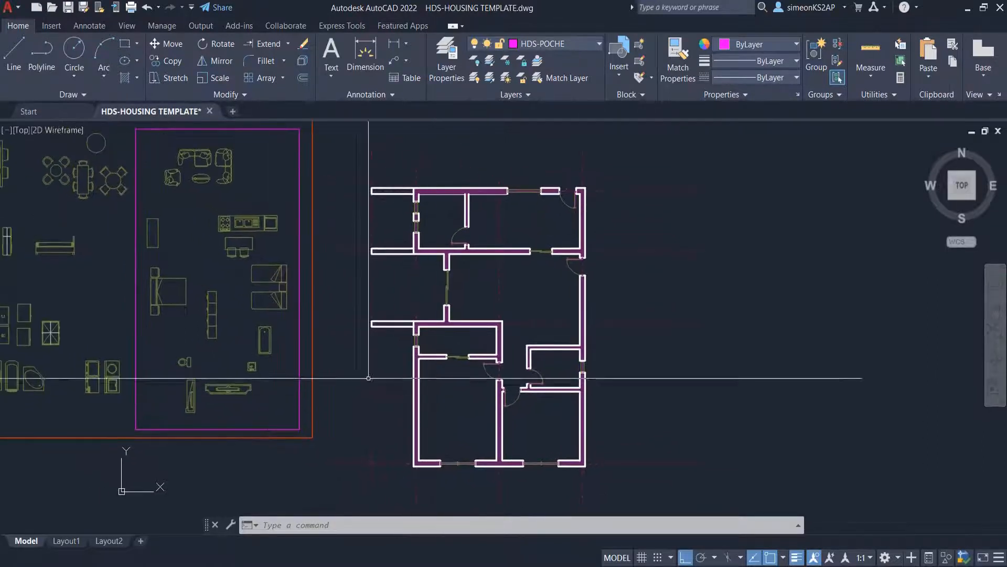
{"action": "middle_click_drag", "start_coordinate": [333, 353], "coordinate": [389, 356]}
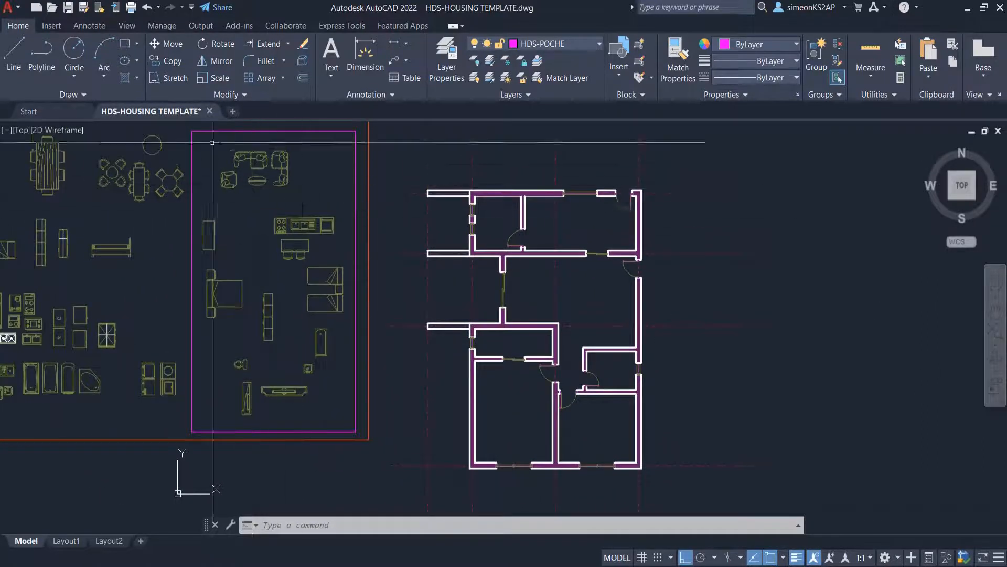
{"action": "mouse_move", "coordinate": [311, 297]}
{"action": "middle_mouse_down"}
{"action": "mouse_move", "coordinate": [317, 277]}
{"action": "mouse_move", "coordinate": [330, 278]}
{"action": "mouse_move", "coordinate": [333, 305]}
{"action": "middle_mouse_up"}
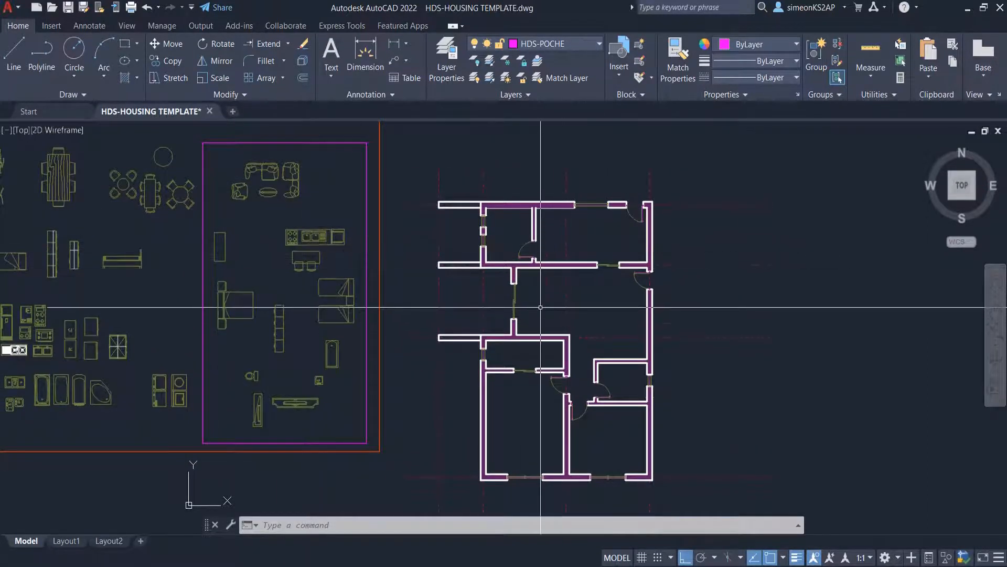
{"action": "middle_click_drag", "start_coordinate": [580, 331], "coordinate": [512, 313]}
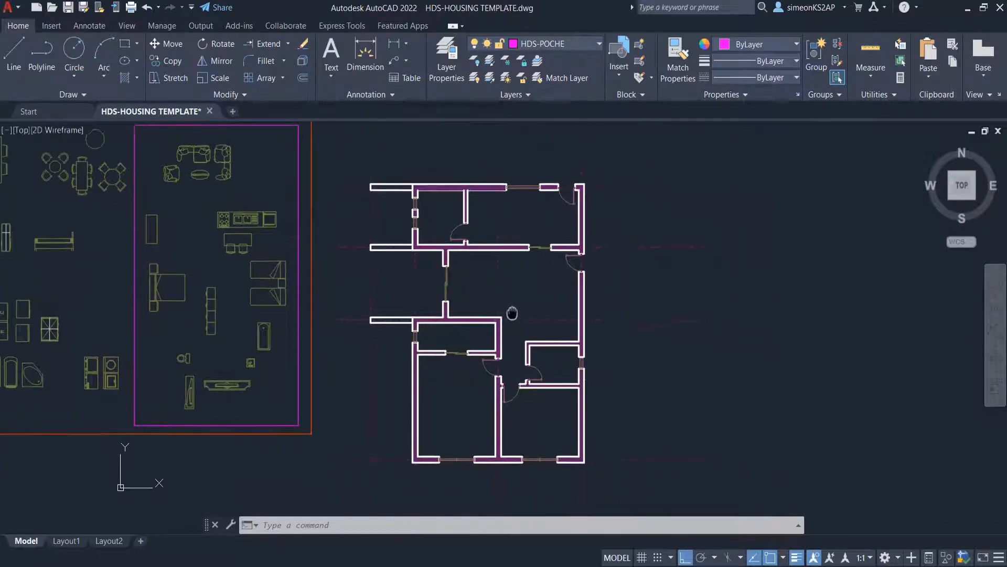
{"action": "scroll", "coordinate": [484, 327], "scroll_direction": "up", "scroll_amount": 3}
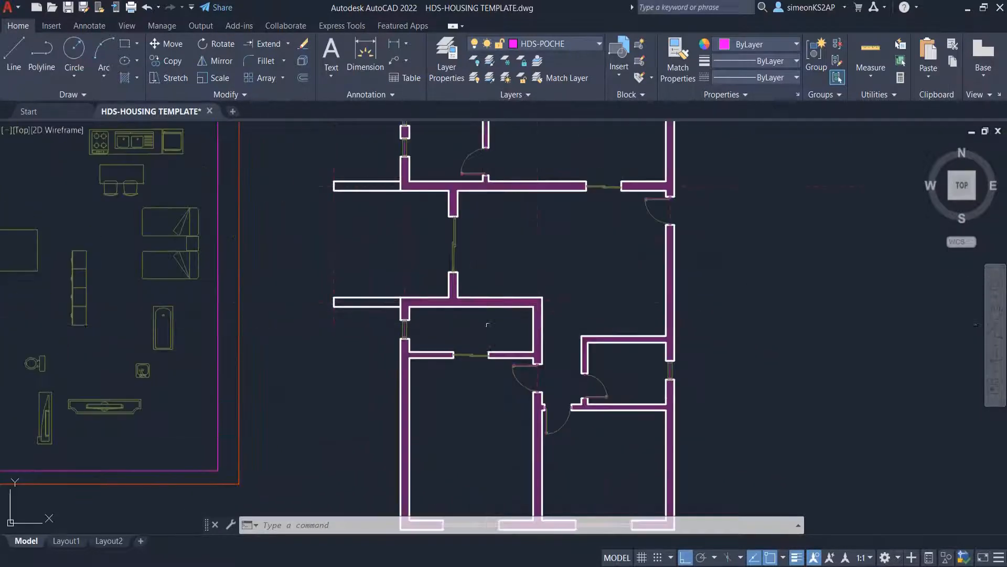
{"action": "scroll", "coordinate": [487, 325], "scroll_direction": "down", "scroll_amount": 5}
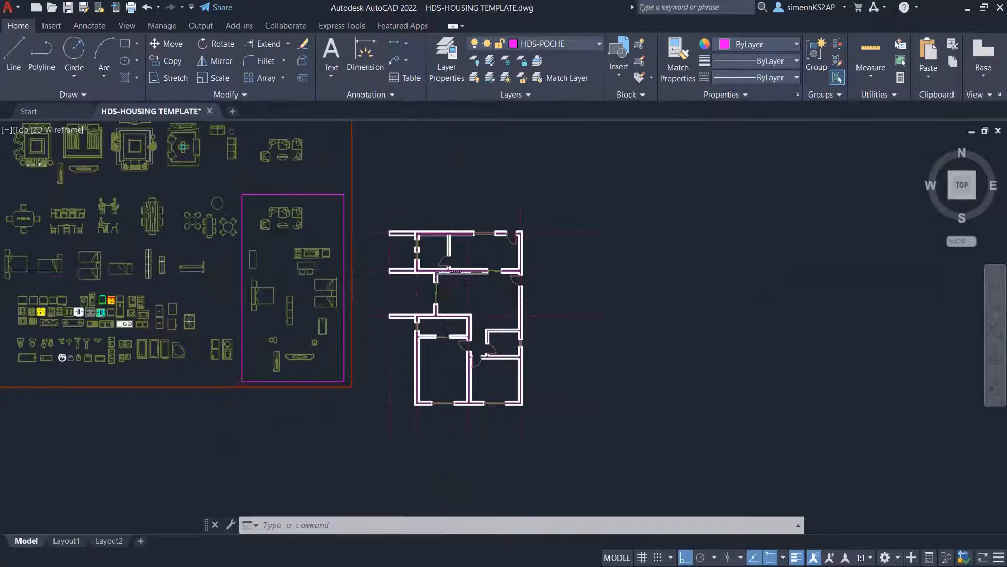
{"action": "scroll", "coordinate": [444, 271], "scroll_direction": "up", "scroll_amount": 2}
{"action": "middle_click_drag", "start_coordinate": [437, 295], "coordinate": [485, 305]}
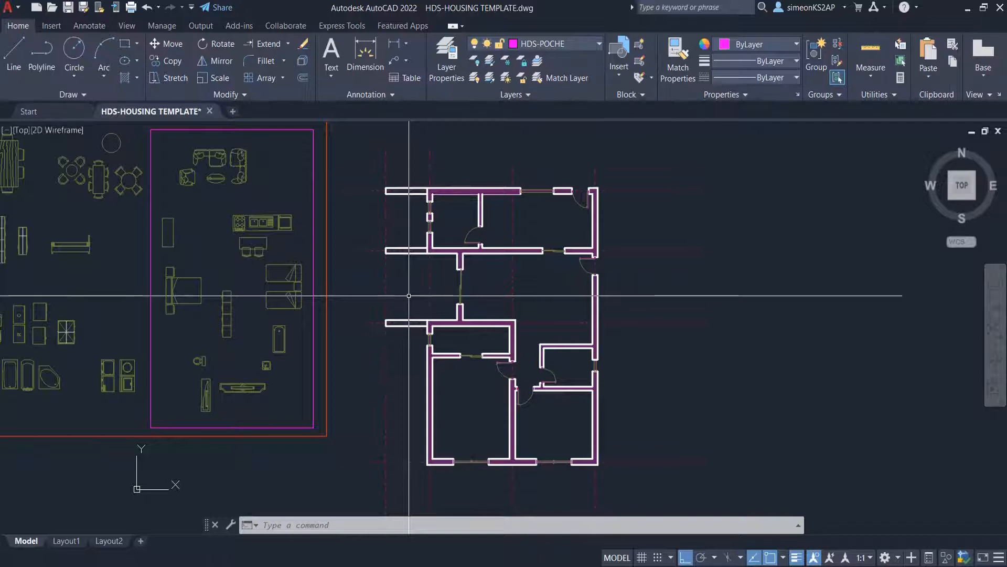
{"action": "mouse_move", "coordinate": [452, 331]}
{"action": "middle_mouse_down"}
{"action": "mouse_move", "coordinate": [378, 304]}
{"action": "mouse_move", "coordinate": [456, 321]}
{"action": "mouse_move", "coordinate": [477, 341]}
{"action": "middle_mouse_up"}
{"action": "scroll", "coordinate": [452, 317], "scroll_direction": "down", "scroll_amount": 2}
{"action": "scroll", "coordinate": [462, 350], "scroll_direction": "up", "scroll_amount": 4}
{"action": "scroll", "coordinate": [477, 342], "scroll_direction": "down", "scroll_amount": 3}
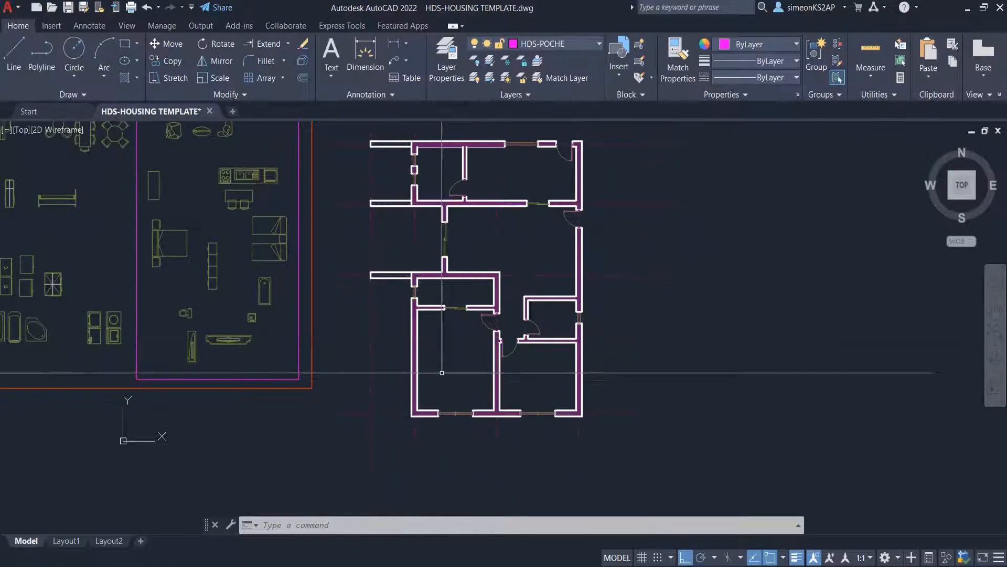
{"action": "middle_click_drag", "start_coordinate": [442, 372], "coordinate": [469, 370]}
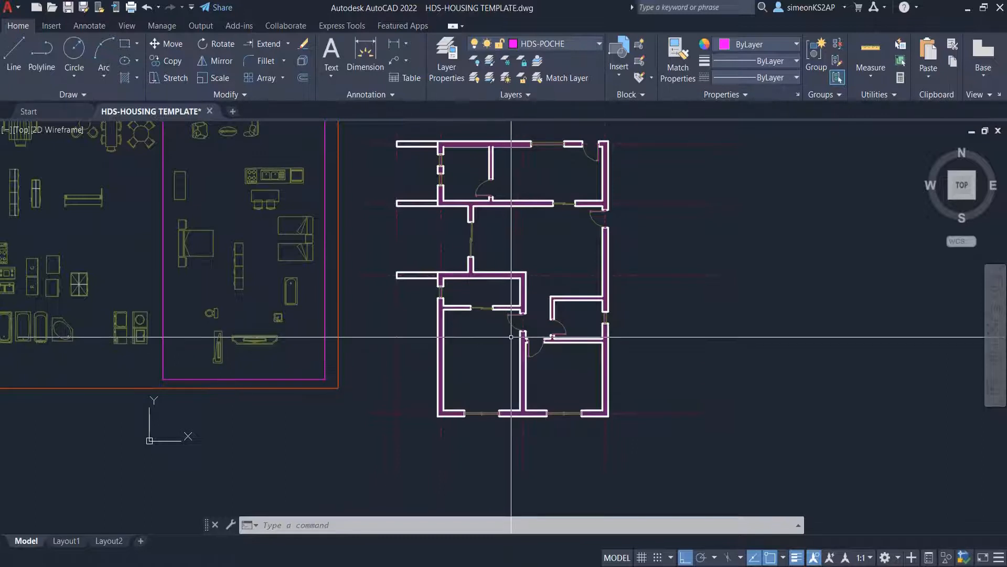
{"action": "mouse_move", "coordinate": [225, 249]}
{"action": "middle_mouse_down"}
{"action": "mouse_move", "coordinate": [312, 305]}
{"action": "mouse_move", "coordinate": [293, 282]}
{"action": "middle_mouse_up"}
{"action": "left_click", "coordinate": [269, 277]}
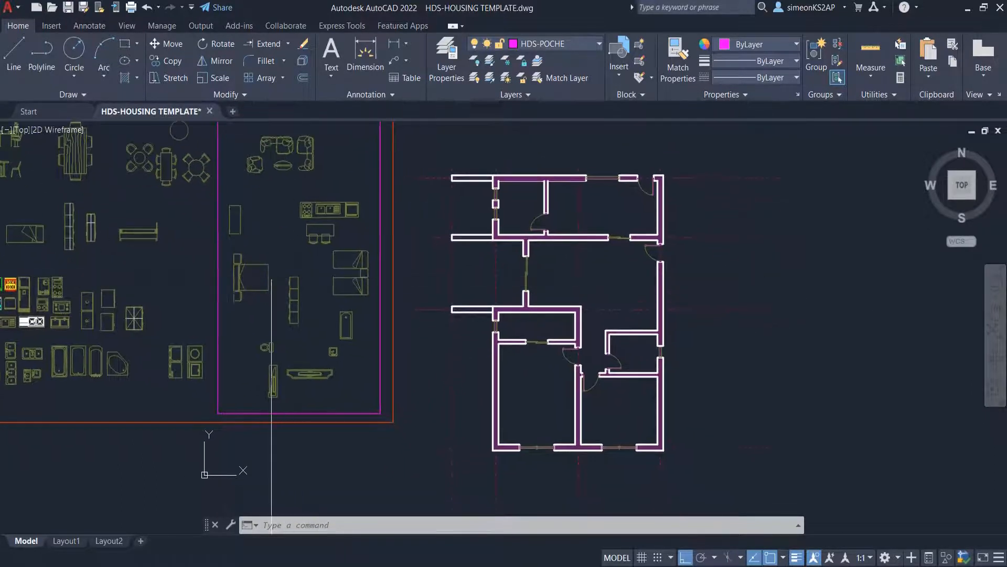
{"action": "left_click", "coordinate": [270, 284]}
{"action": "left_click", "coordinate": [237, 293]}
{"action": "scroll", "coordinate": [238, 293], "scroll_direction": "up", "scroll_amount": 3}
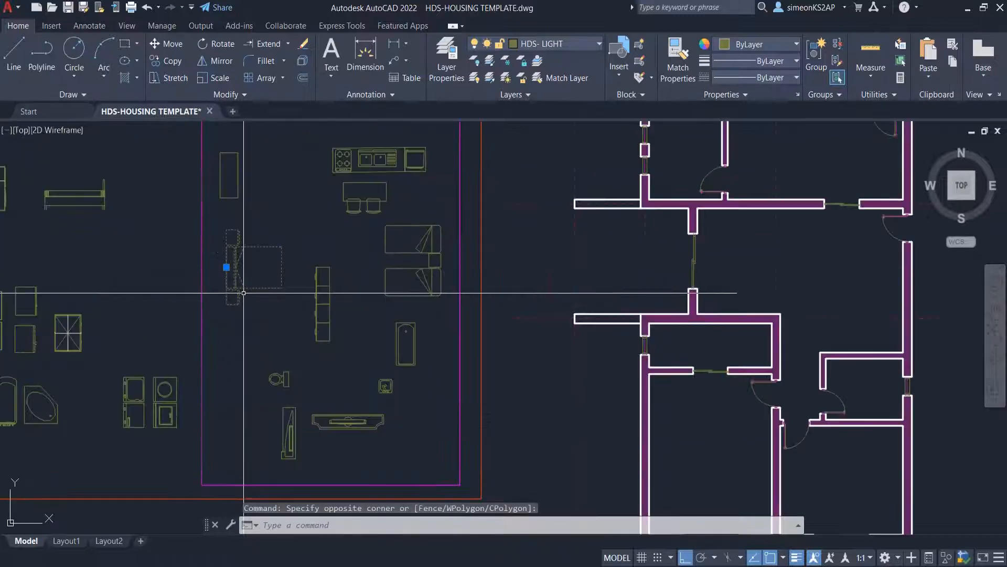
{"action": "scroll", "coordinate": [277, 261], "scroll_direction": "down", "scroll_amount": 4}
{"action": "middle_click_drag", "start_coordinate": [269, 247], "coordinate": [348, 283]}
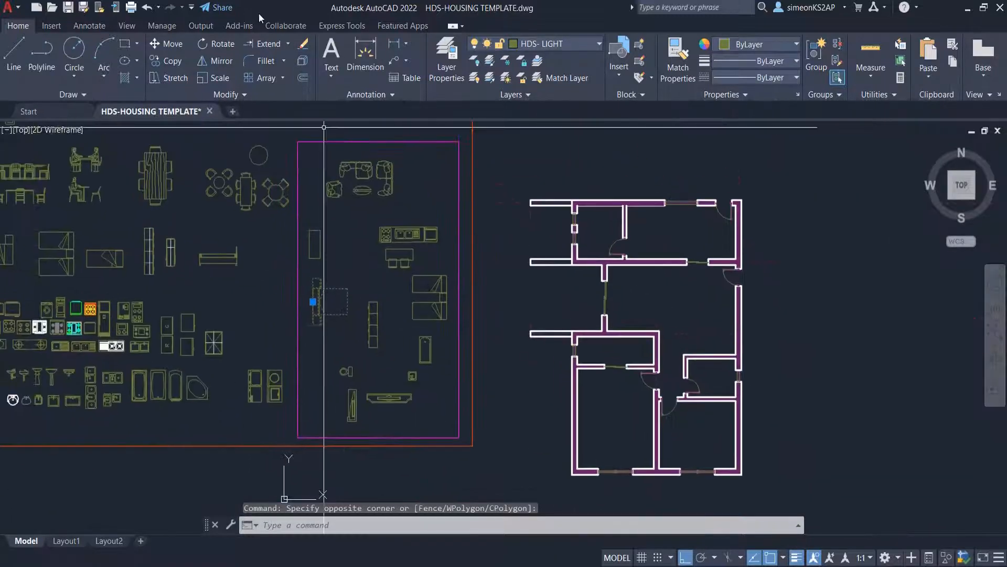
{"action": "left_click", "coordinate": [173, 61]}
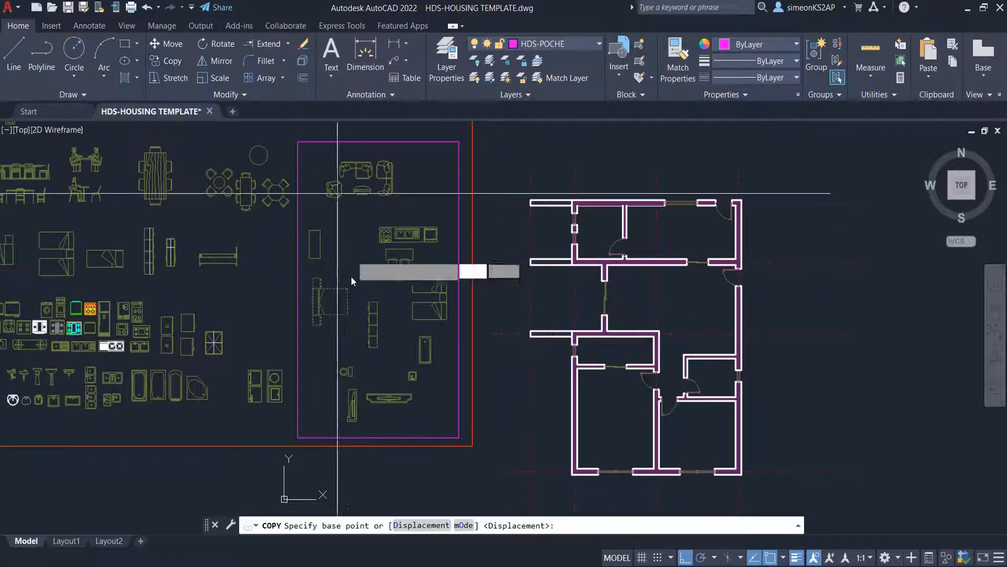
{"action": "middle_click_drag", "start_coordinate": [345, 288], "coordinate": [321, 263]}
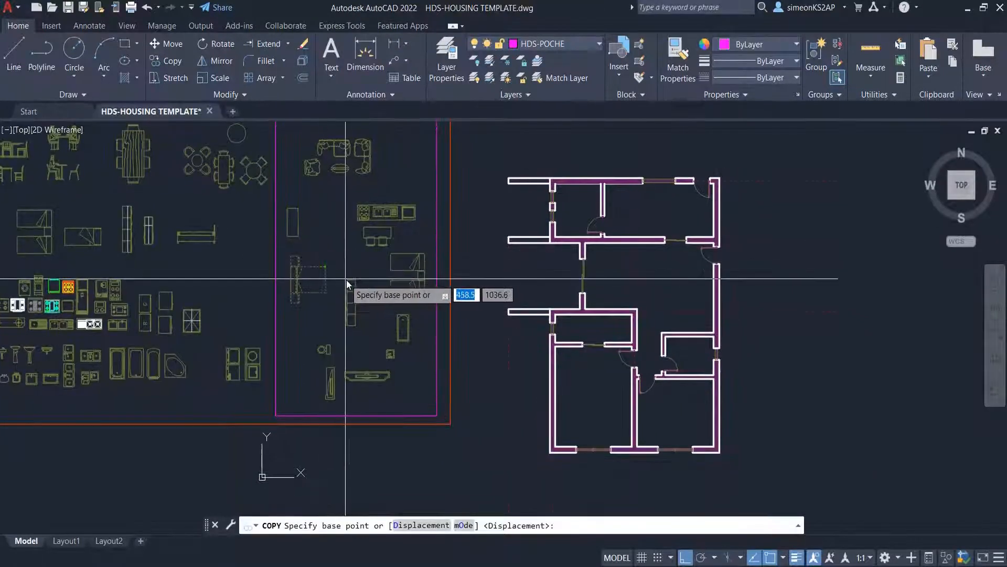
{"action": "key", "text": "Escape"}
Step: Move the double bed with nightstands into the plan's lower-left bedroom, against its left wall, with Ortho mode off
{"action": "scroll", "coordinate": [354, 283], "scroll_direction": "down", "scroll_amount": 2}
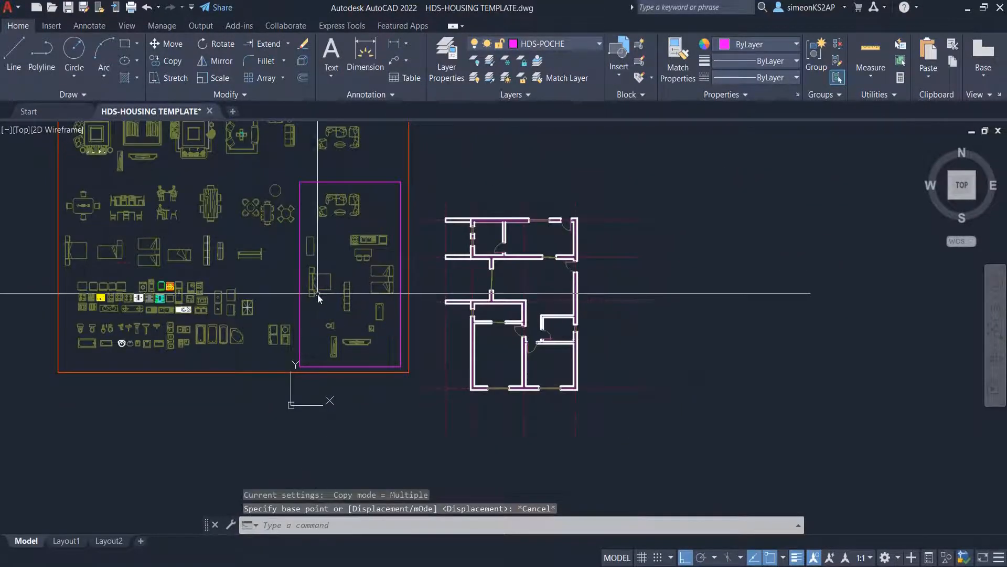
{"action": "scroll", "coordinate": [333, 285], "scroll_direction": "up", "scroll_amount": 4}
{"action": "left_click_drag", "start_coordinate": [340, 274], "coordinate": [299, 245]}
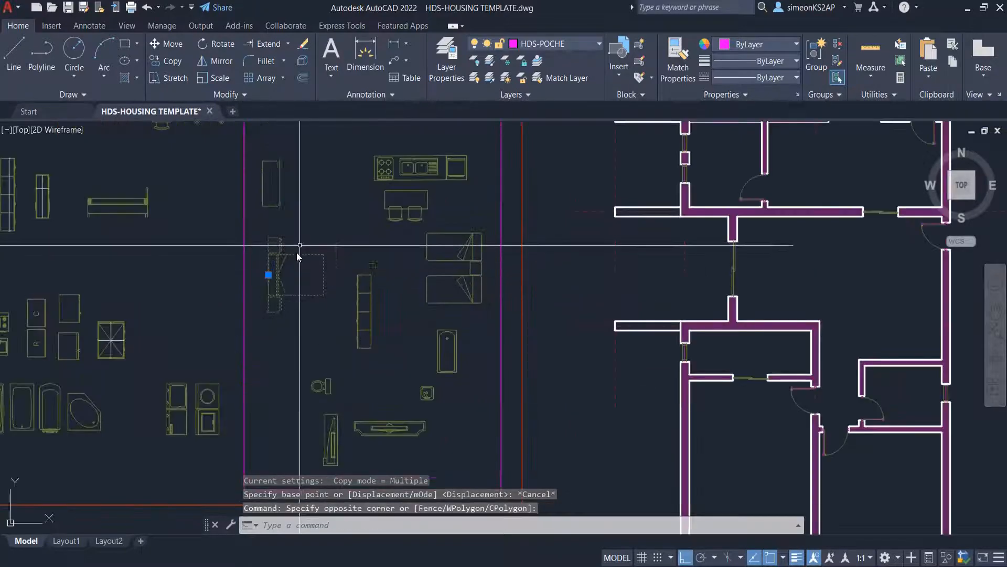
{"action": "scroll", "coordinate": [311, 239], "scroll_direction": "down", "scroll_amount": 4}
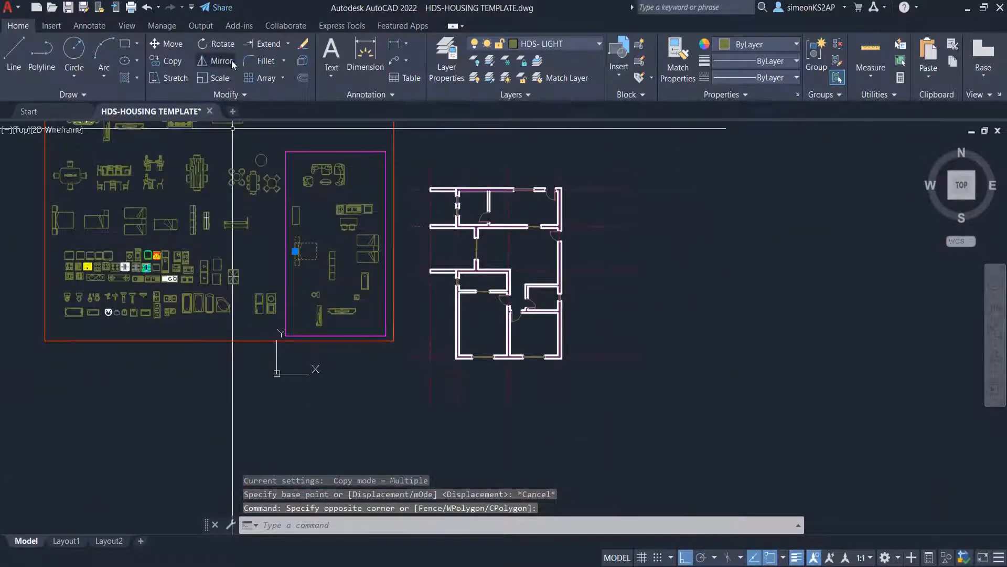
{"action": "left_click", "coordinate": [165, 43]}
{"action": "scroll", "coordinate": [373, 336], "scroll_direction": "up", "scroll_amount": 2}
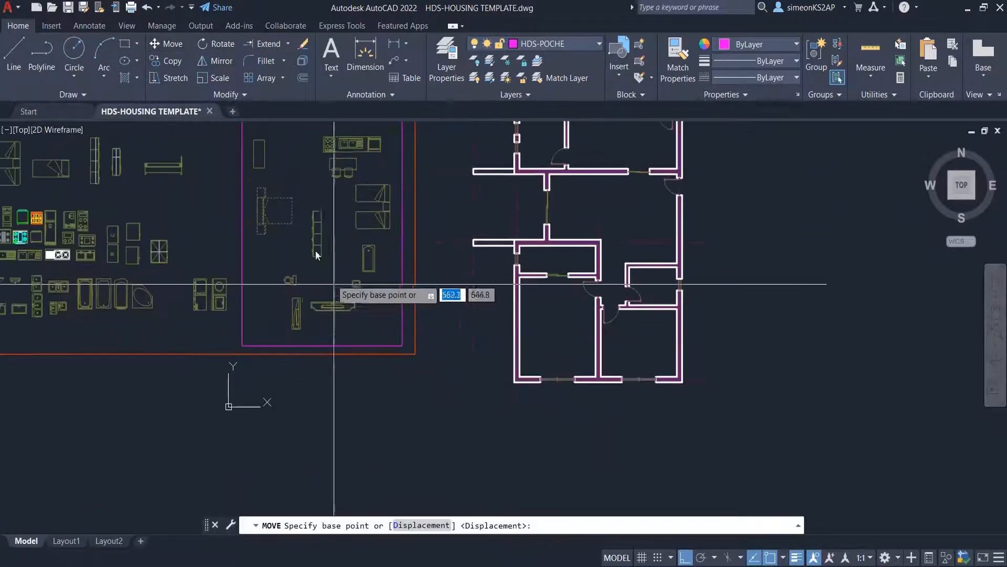
{"action": "left_click", "coordinate": [263, 198]}
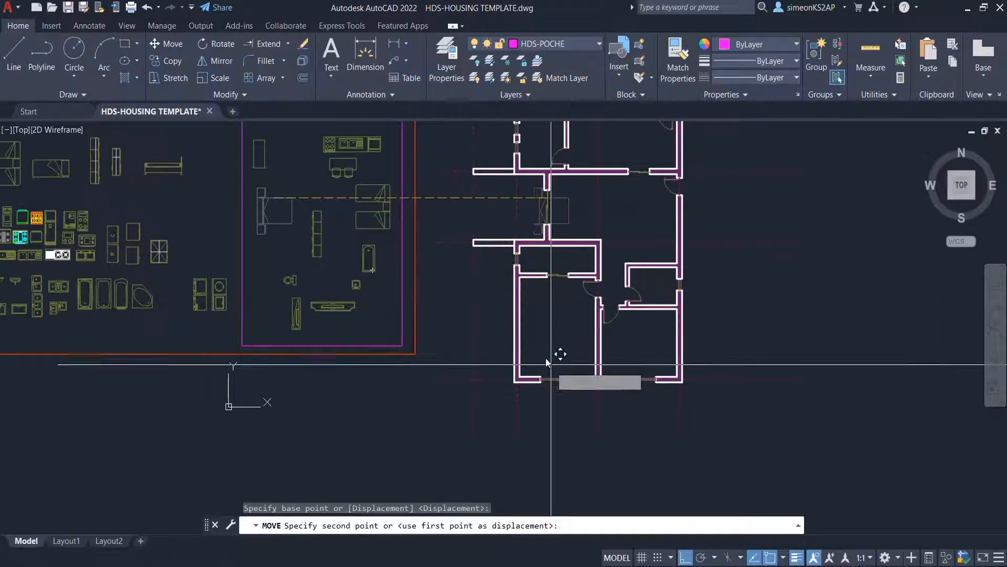
{"action": "left_click", "coordinate": [686, 558]}
{"action": "scroll", "coordinate": [546, 326], "scroll_direction": "up", "scroll_amount": 2}
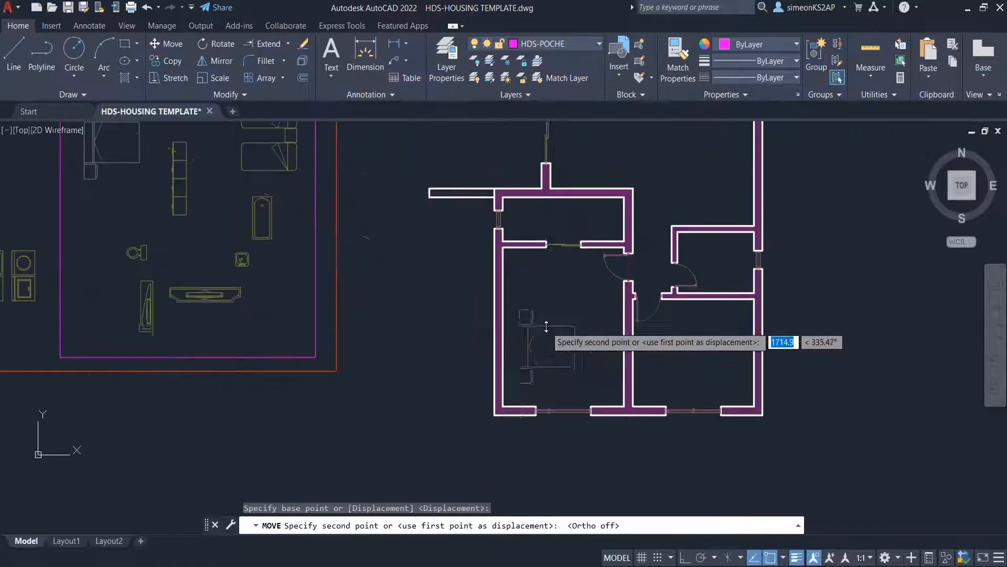
{"action": "scroll", "coordinate": [546, 327], "scroll_direction": "up", "scroll_amount": 2}
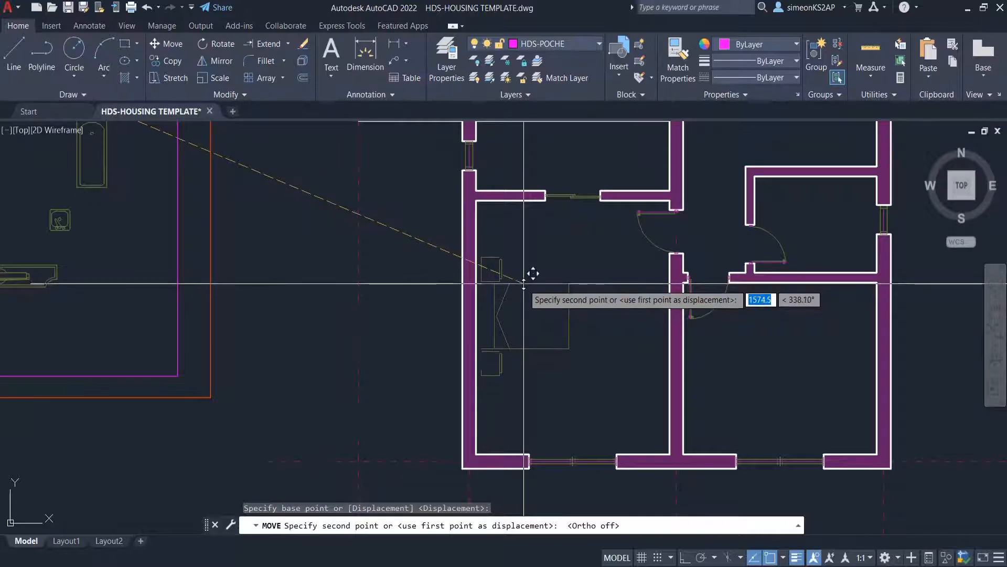
{"action": "left_click", "coordinate": [524, 287]}
Step: Move the four-section wardrobe into the lower-right corner of the bedroom with the double bed, backed against the partition wall
{"action": "scroll", "coordinate": [549, 298], "scroll_direction": "down", "scroll_amount": 6}
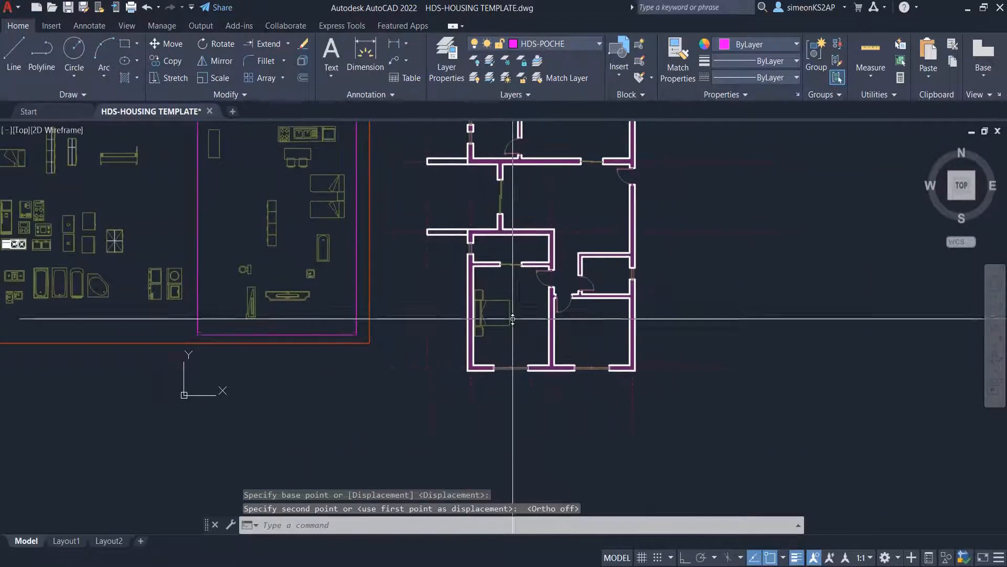
{"action": "scroll", "coordinate": [425, 268], "scroll_direction": "up", "scroll_amount": 2}
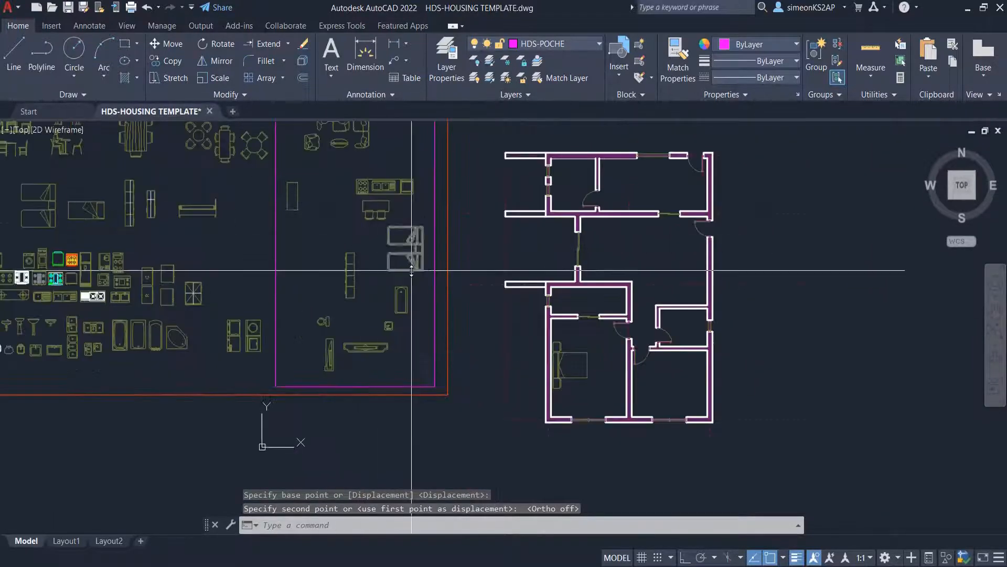
{"action": "scroll", "coordinate": [321, 263], "scroll_direction": "up", "scroll_amount": 2}
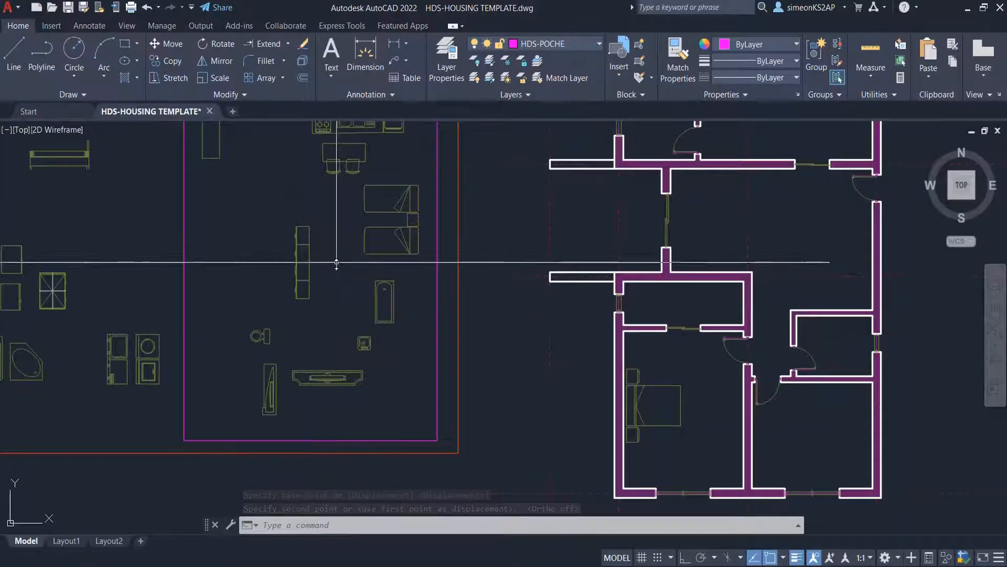
{"action": "scroll", "coordinate": [341, 264], "scroll_direction": "down", "scroll_amount": 2}
{"action": "middle_click_drag", "start_coordinate": [349, 266], "coordinate": [286, 230]}
{"action": "left_click", "coordinate": [281, 230]}
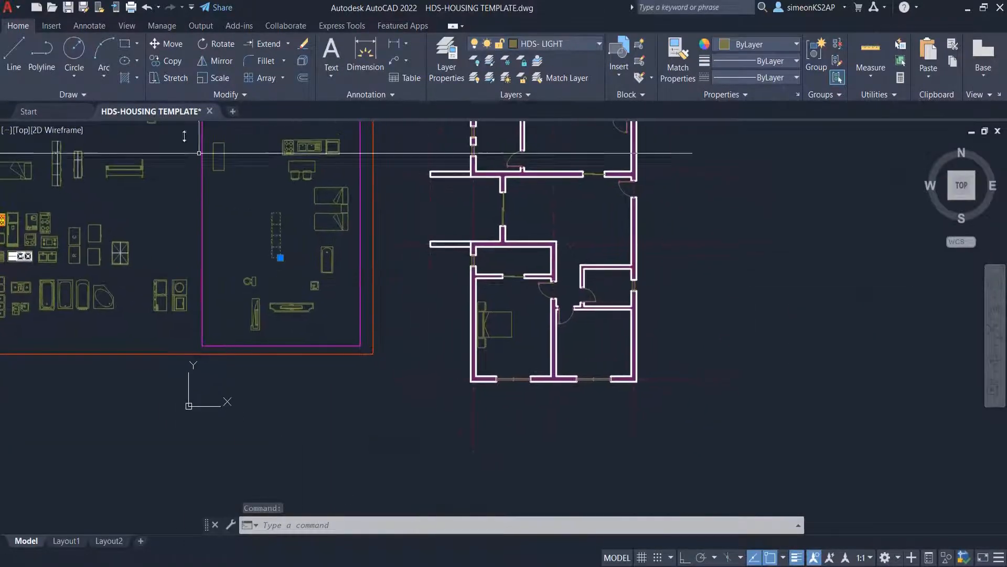
{"action": "left_click", "coordinate": [173, 48]}
{"action": "scroll", "coordinate": [286, 279], "scroll_direction": "up", "scroll_amount": 2}
{"action": "left_click", "coordinate": [277, 245]}
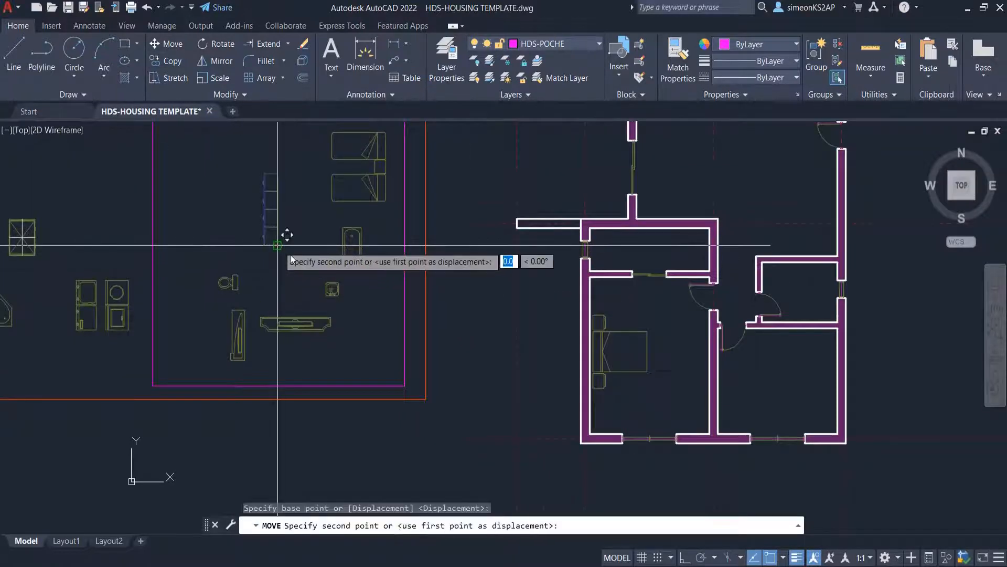
{"action": "scroll", "coordinate": [443, 304], "scroll_direction": "down", "scroll_amount": 3}
{"action": "scroll", "coordinate": [419, 321], "scroll_direction": "up", "scroll_amount": 1}
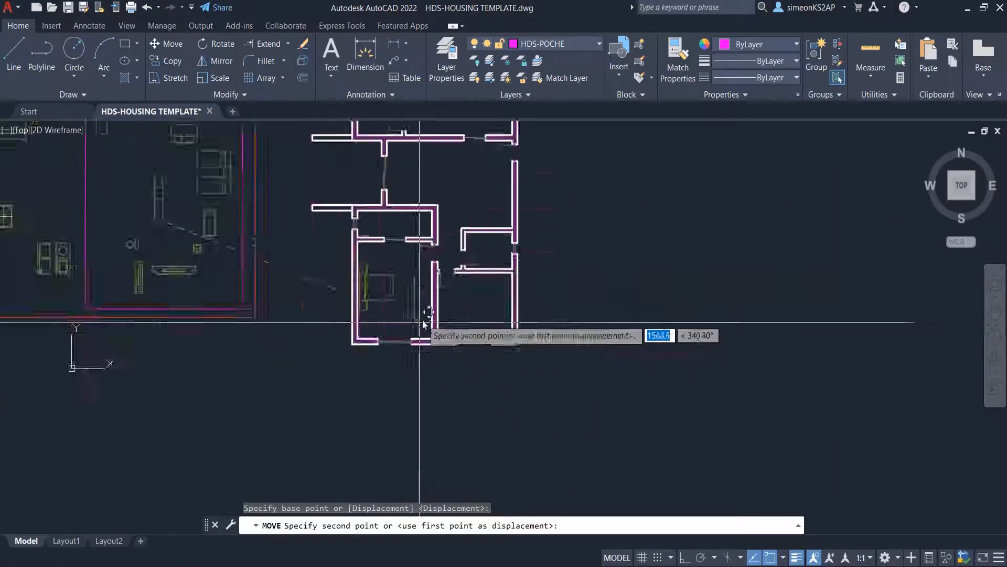
{"action": "scroll", "coordinate": [423, 323], "scroll_direction": "up", "scroll_amount": 5}
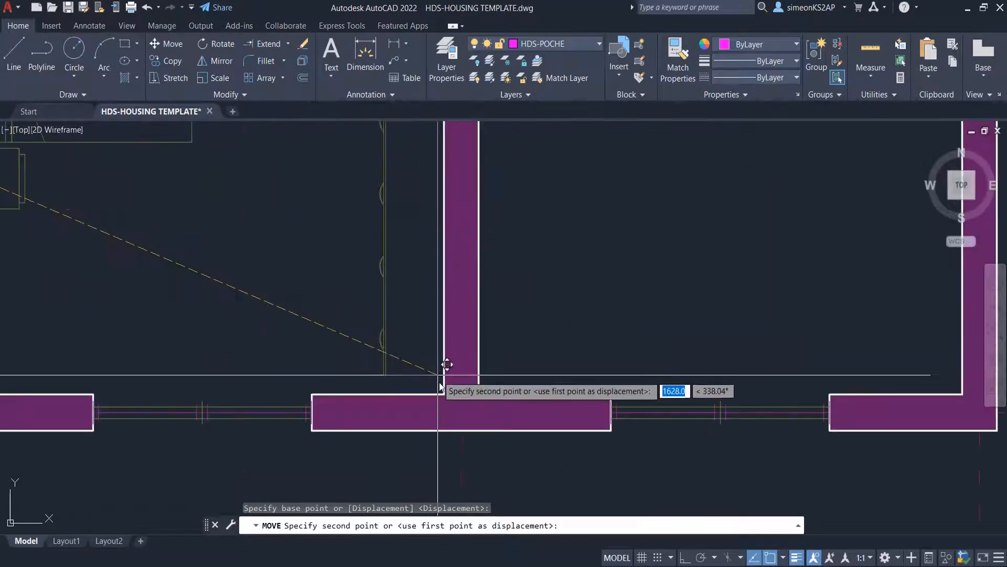
{"action": "left_click", "coordinate": [439, 388]}
Step: Move the vertical TV console block into the lower-left bedroom, against the partition wall directly above the wardrobe
{"action": "scroll", "coordinate": [472, 362], "scroll_direction": "down", "scroll_amount": 4}
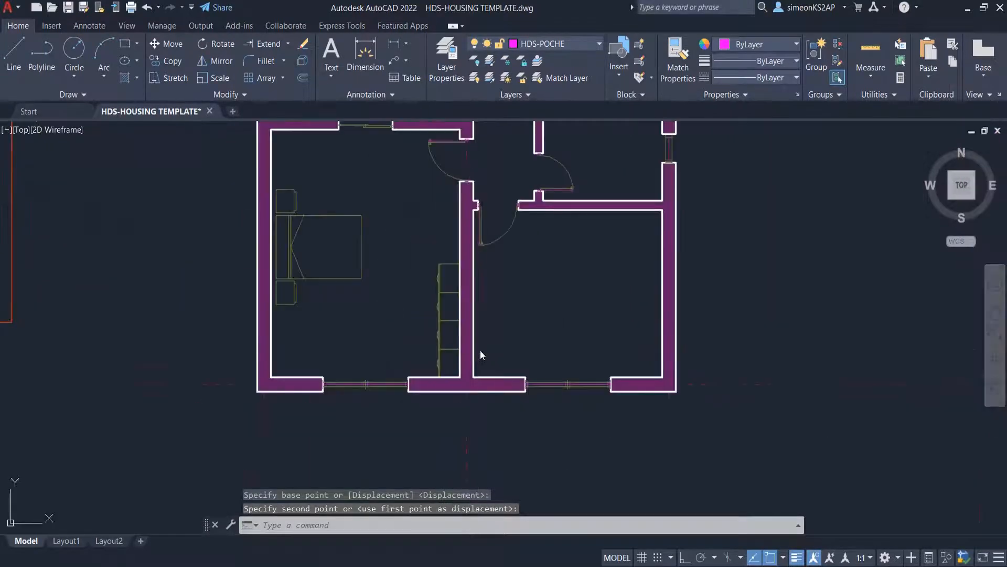
{"action": "scroll", "coordinate": [461, 330], "scroll_direction": "down", "scroll_amount": 2}
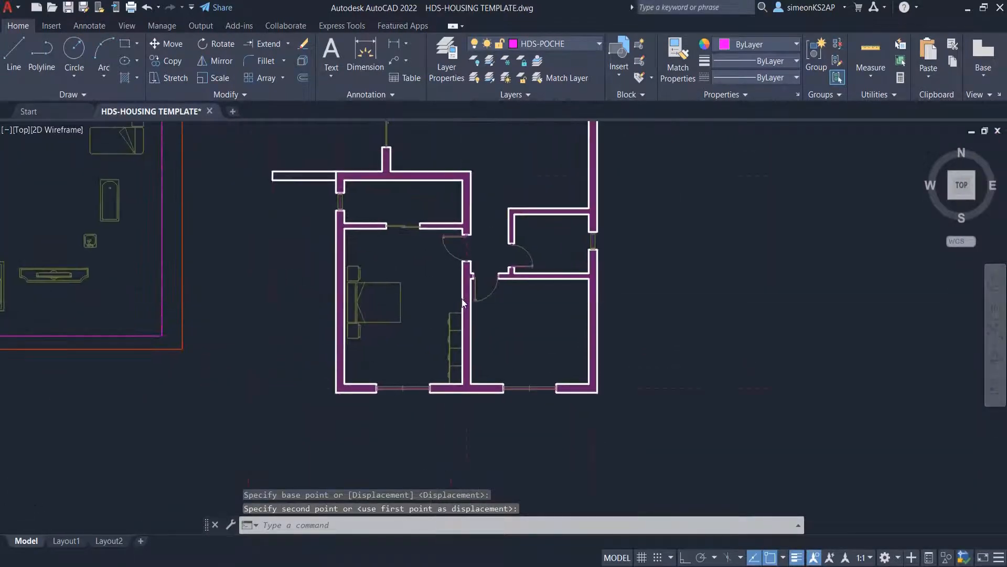
{"action": "scroll", "coordinate": [462, 299], "scroll_direction": "up", "scroll_amount": 2}
{"action": "scroll", "coordinate": [413, 284], "scroll_direction": "down", "scroll_amount": 2}
{"action": "middle_click_drag", "start_coordinate": [413, 285], "coordinate": [480, 285]}
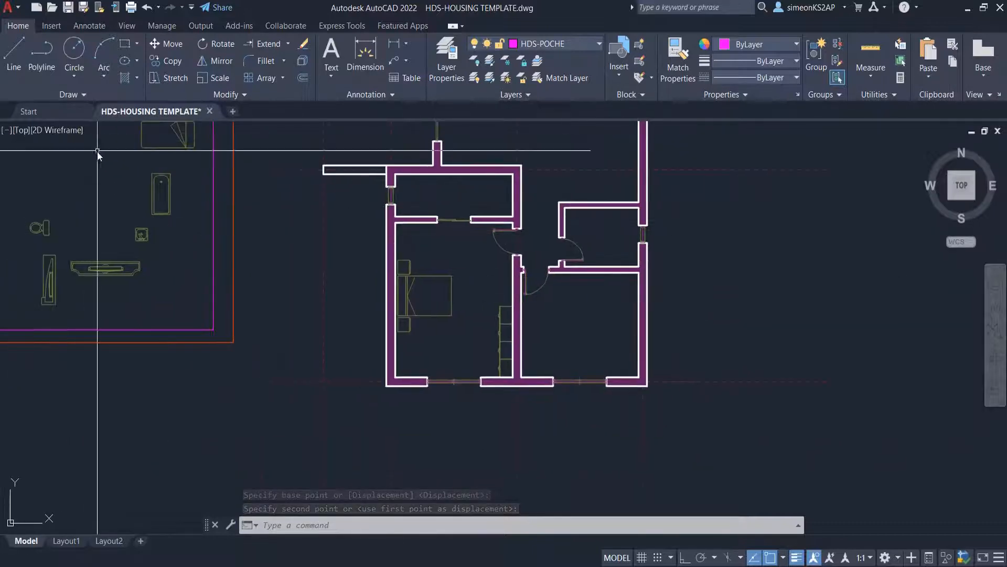
{"action": "middle_click_drag", "start_coordinate": [176, 209], "coordinate": [308, 234]}
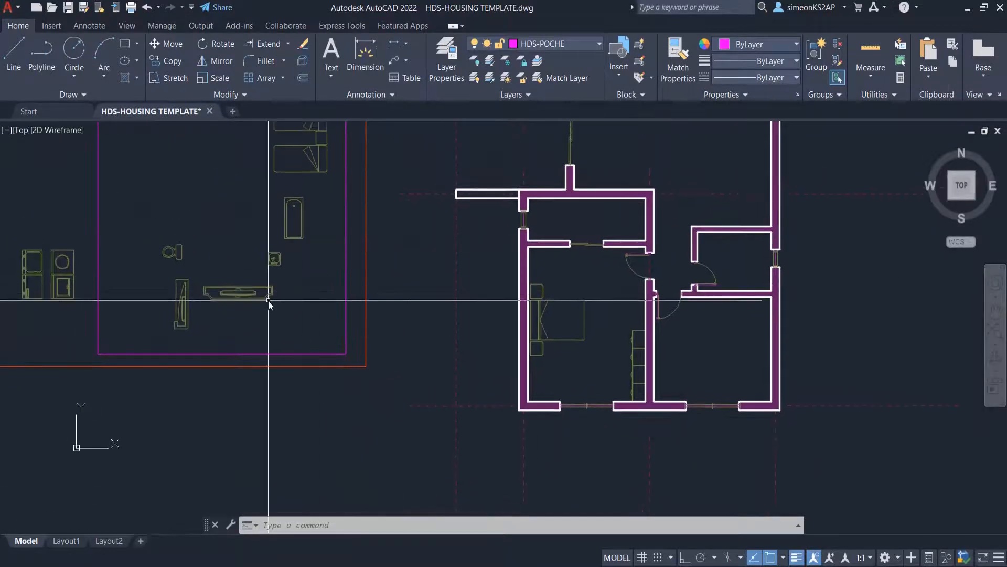
{"action": "scroll", "coordinate": [199, 310], "scroll_direction": "up", "scroll_amount": 3}
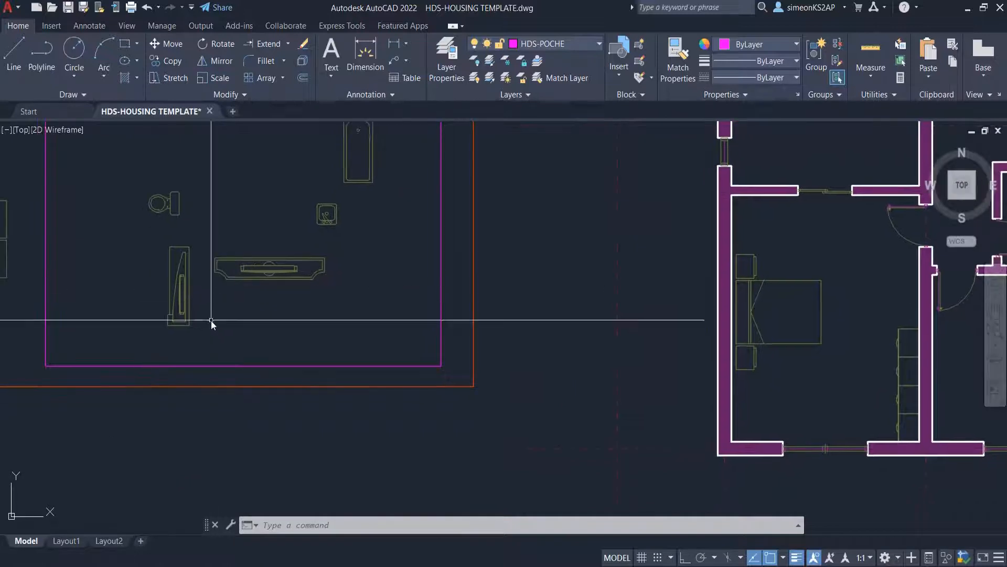
{"action": "left_click", "coordinate": [162, 282]}
{"action": "key", "text": "Escape"}
{"action": "key", "text": "Escape"}
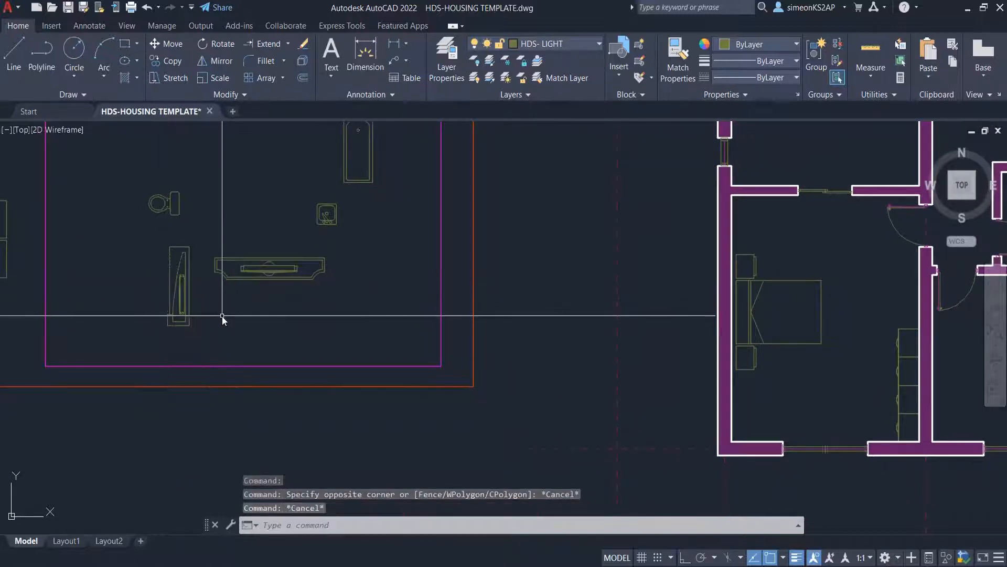
{"action": "left_click", "coordinate": [216, 308]}
{"action": "left_click", "coordinate": [157, 282]}
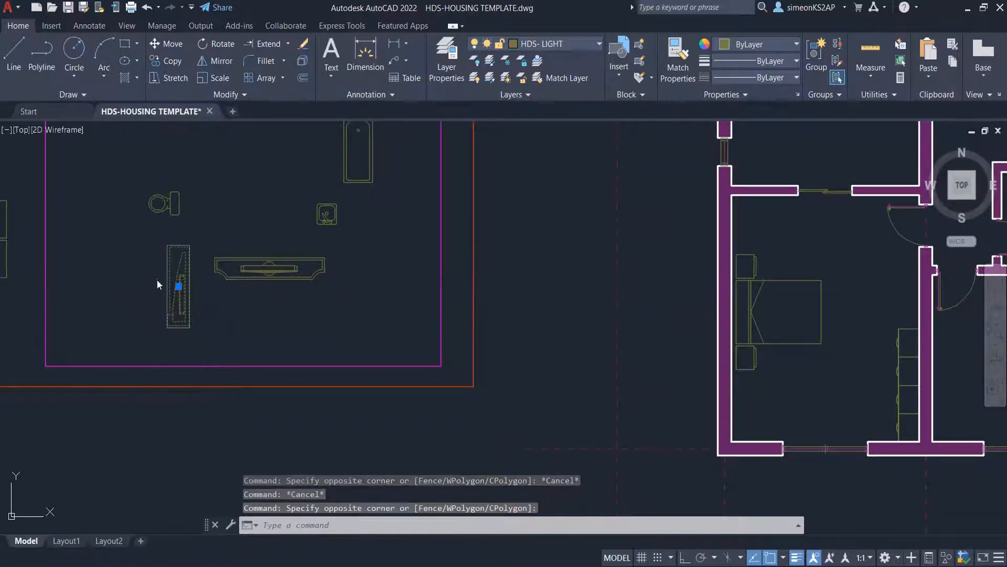
{"action": "left_click", "coordinate": [171, 46]}
{"action": "left_click", "coordinate": [190, 326]}
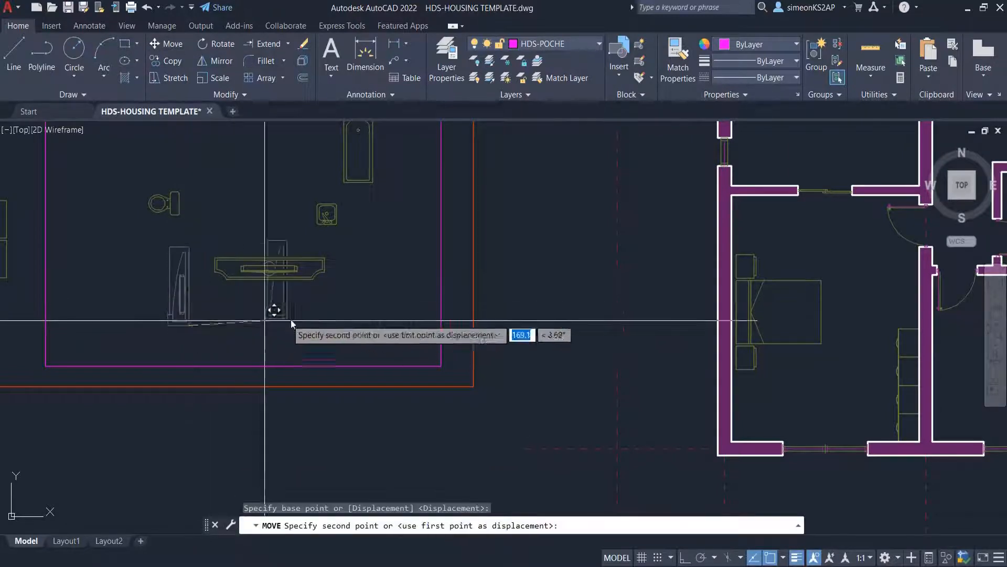
{"action": "scroll", "coordinate": [352, 324], "scroll_direction": "down", "scroll_amount": 6}
{"action": "middle_click_drag", "start_coordinate": [474, 330], "coordinate": [358, 325]}
{"action": "scroll", "coordinate": [360, 324], "scroll_direction": "up", "scroll_amount": 8}
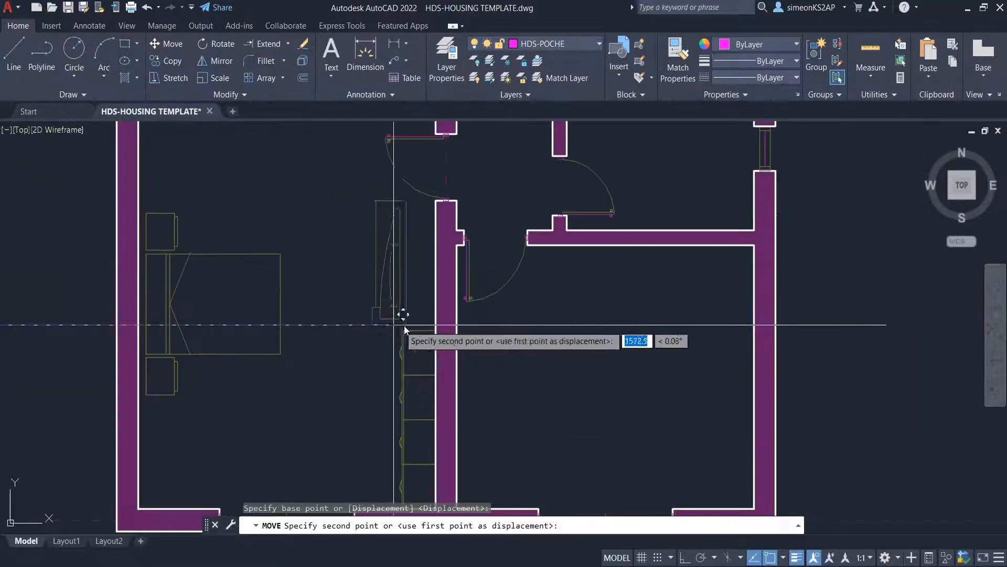
{"action": "left_click", "coordinate": [435, 329]}
{"action": "scroll", "coordinate": [464, 332], "scroll_direction": "down", "scroll_amount": 4}
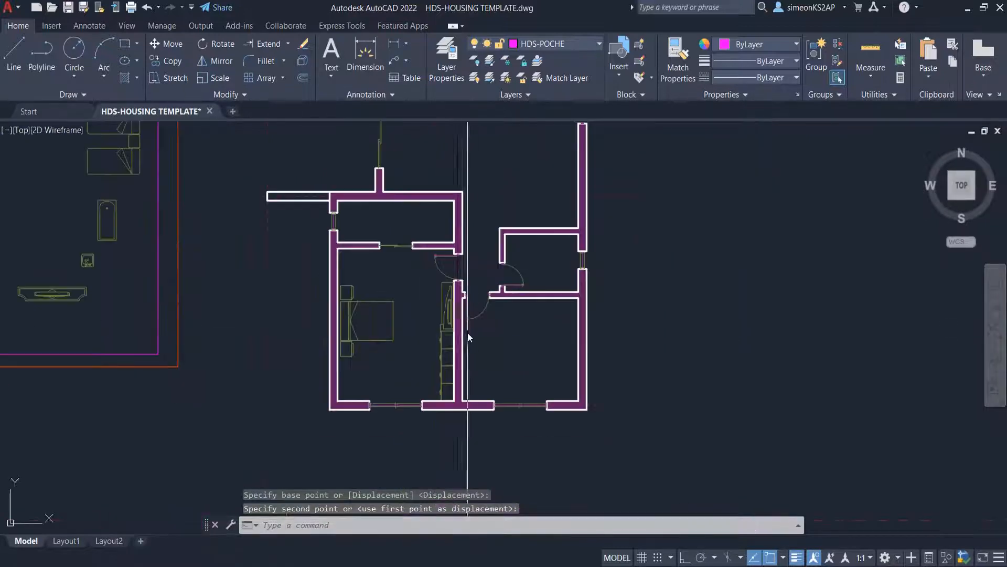
Step: Move the vertical bathtub block into the upper-left inside corner of the bathroom above the double-bed bedroom
{"action": "mouse_move", "coordinate": [467, 333]}
{"action": "middle_mouse_down"}
{"action": "mouse_move", "coordinate": [425, 333]}
{"action": "mouse_move", "coordinate": [481, 320]}
{"action": "middle_mouse_up"}
{"action": "scroll", "coordinate": [398, 321], "scroll_direction": "down", "scroll_amount": 3}
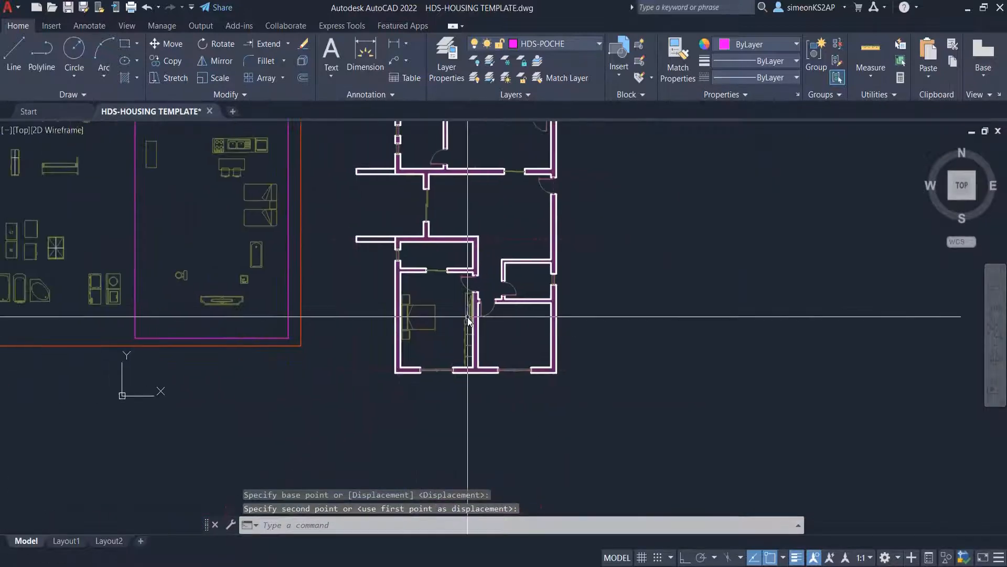
{"action": "scroll", "coordinate": [488, 316], "scroll_direction": "up", "scroll_amount": 3}
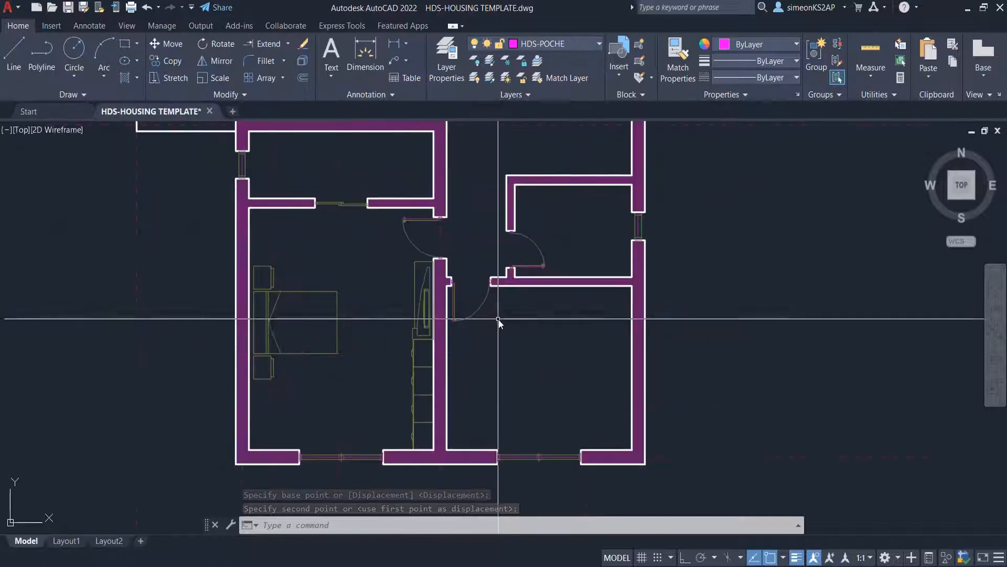
{"action": "middle_click_drag", "start_coordinate": [436, 302], "coordinate": [407, 309]}
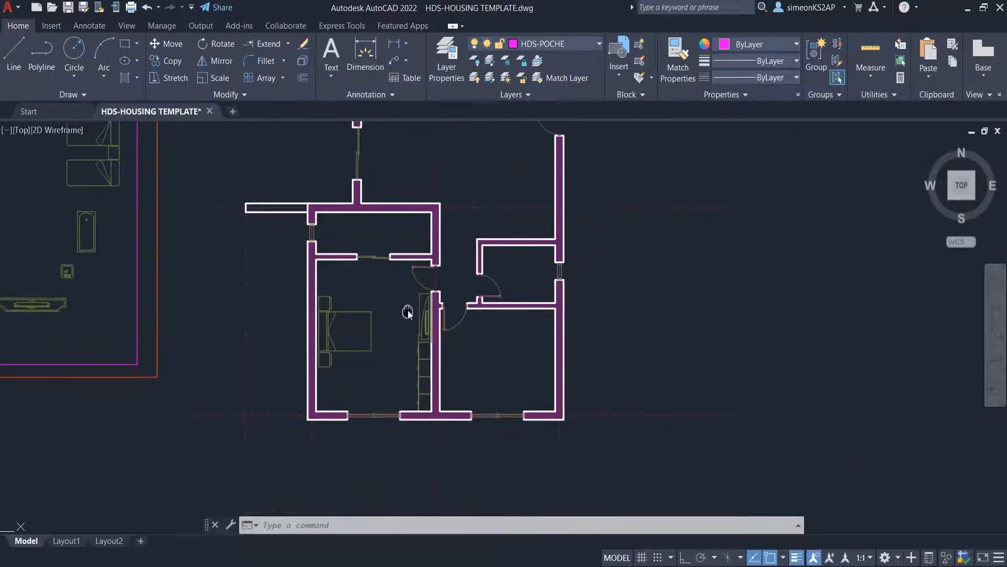
{"action": "middle_click_drag", "start_coordinate": [369, 256], "coordinate": [429, 298]}
{"action": "mouse_move", "coordinate": [429, 261]}
{"action": "middle_mouse_down"}
{"action": "mouse_move", "coordinate": [459, 272]}
{"action": "mouse_move", "coordinate": [498, 266]}
{"action": "middle_mouse_up"}
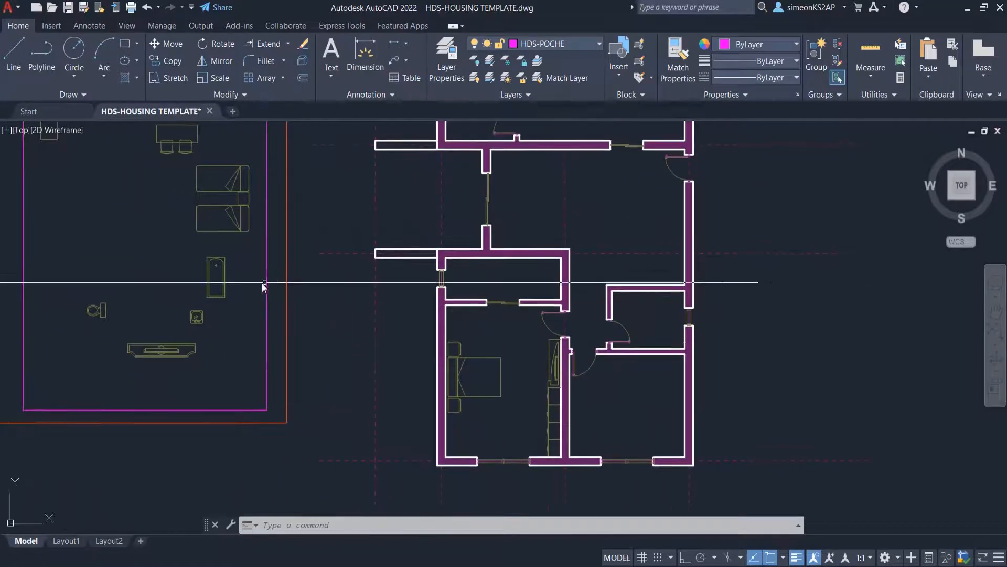
{"action": "left_click", "coordinate": [232, 272]}
{"action": "left_click", "coordinate": [199, 256]}
{"action": "scroll", "coordinate": [213, 259], "scroll_direction": "up", "scroll_amount": 2}
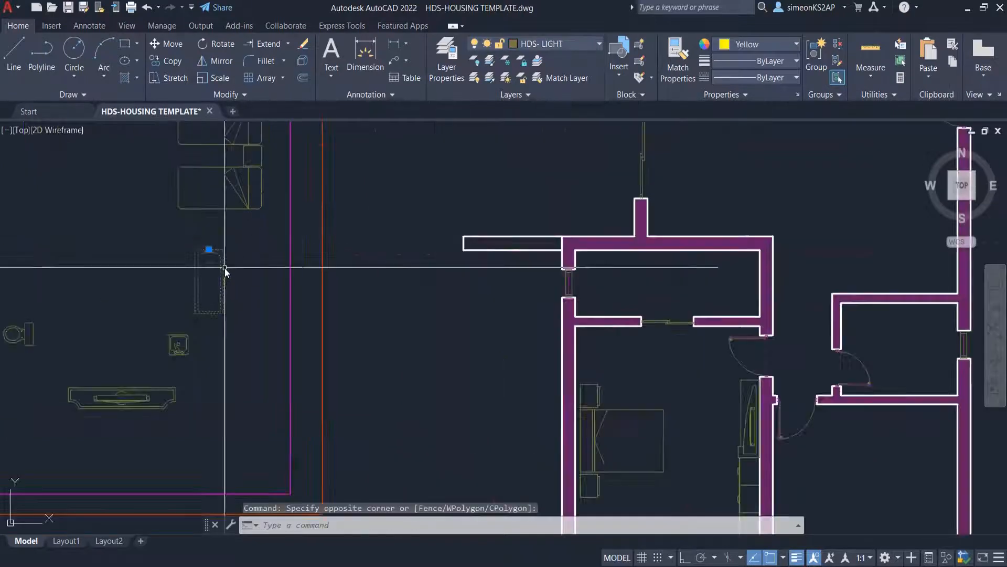
{"action": "left_click", "coordinate": [174, 43]}
{"action": "scroll", "coordinate": [190, 258], "scroll_direction": "up", "scroll_amount": 2}
{"action": "scroll", "coordinate": [192, 258], "scroll_direction": "up", "scroll_amount": 2}
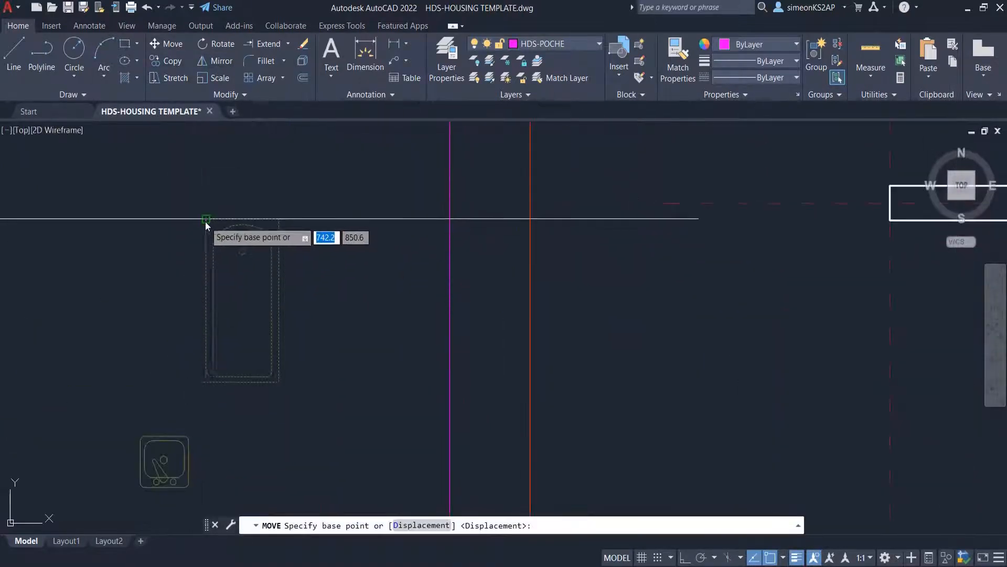
{"action": "left_click", "coordinate": [207, 221]}
{"action": "scroll", "coordinate": [405, 241], "scroll_direction": "down", "scroll_amount": 6}
{"action": "scroll", "coordinate": [405, 207], "scroll_direction": "up", "scroll_amount": 6}
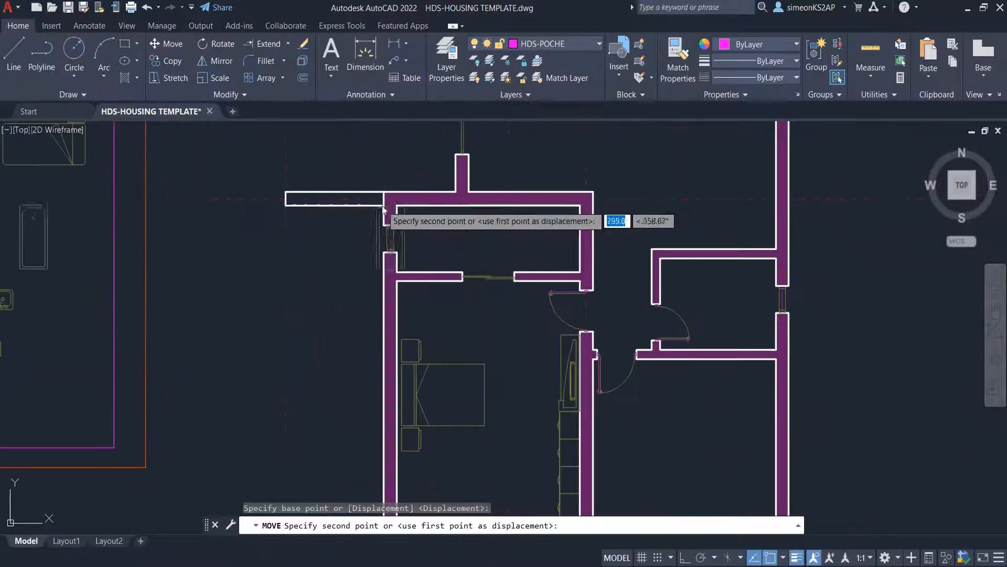
{"action": "scroll", "coordinate": [406, 208], "scroll_direction": "up", "scroll_amount": 2}
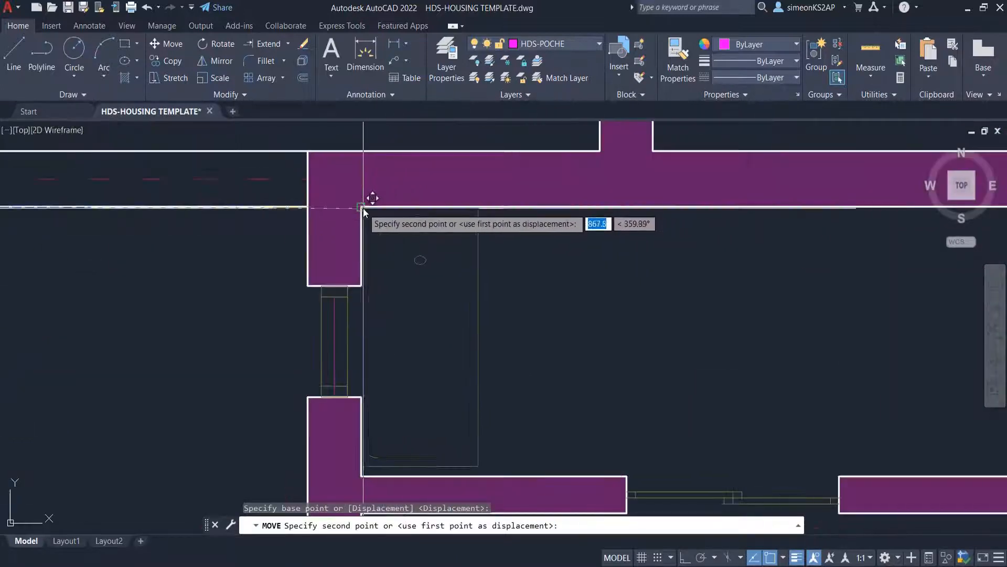
{"action": "left_click", "coordinate": [363, 212]}
{"action": "scroll", "coordinate": [424, 225], "scroll_direction": "down", "scroll_amount": 5}
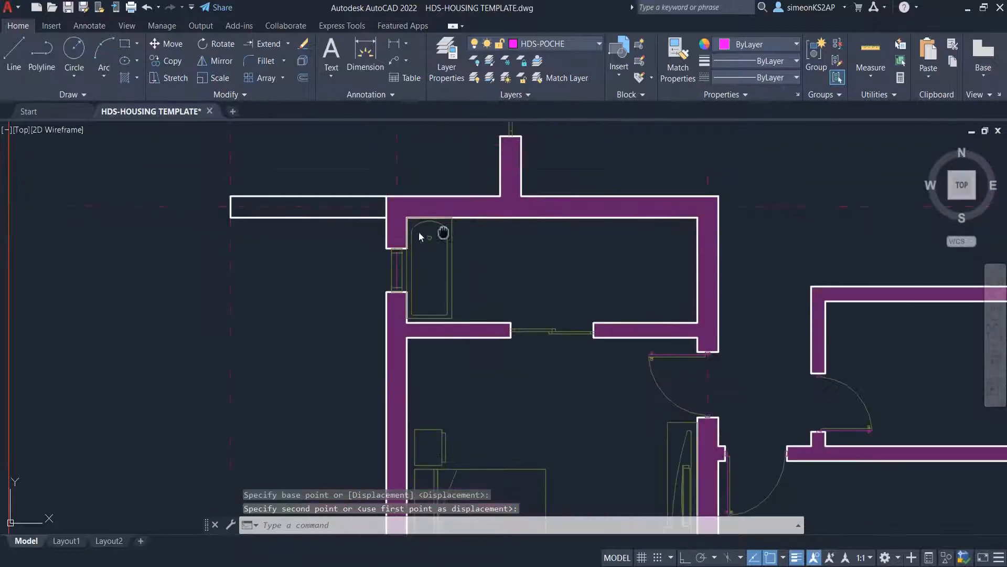
Step: Nudge the bathtub slightly to the right, leaving a small gap from the bathroom's left wall
{"action": "scroll", "coordinate": [373, 248], "scroll_direction": "up", "scroll_amount": 5}
{"action": "left_click", "coordinate": [424, 284]}
{"action": "left_click", "coordinate": [348, 266]}
{"action": "scroll", "coordinate": [462, 281], "scroll_direction": "down", "scroll_amount": 2}
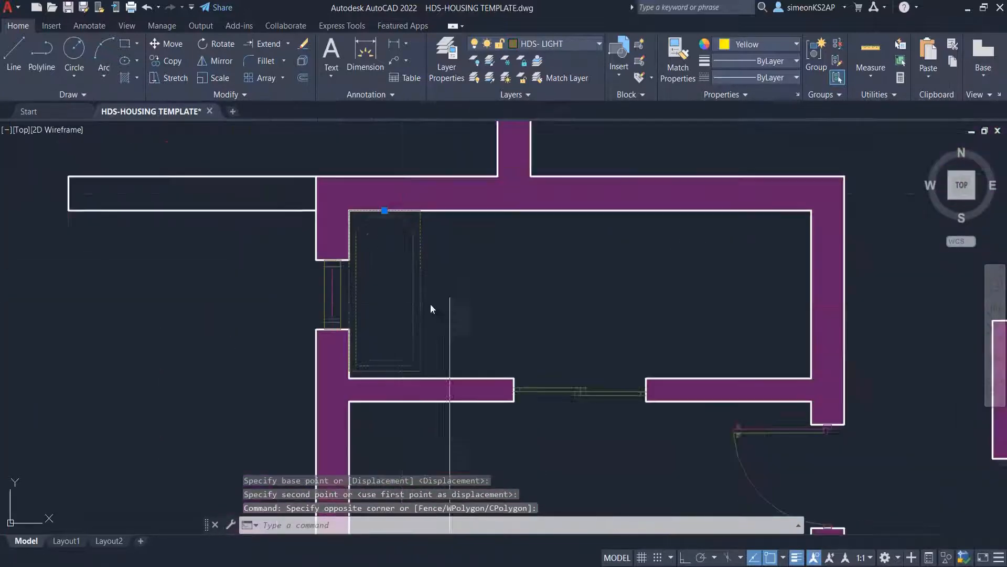
{"action": "type", "text": "M"}
{"action": "key", "text": "Return"}
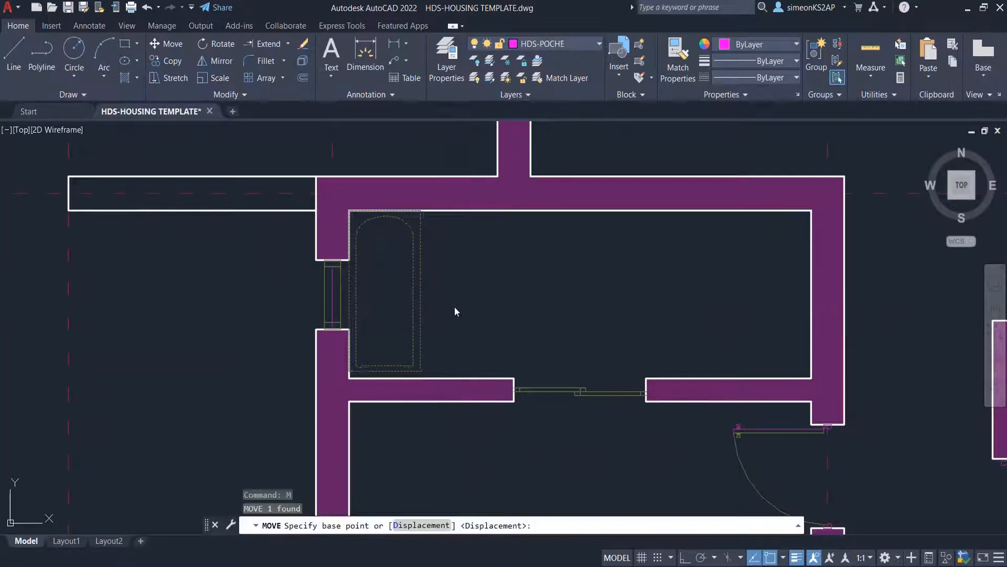
{"action": "left_click", "coordinate": [456, 308]}
{"action": "left_click", "coordinate": [458, 306]}
{"action": "scroll", "coordinate": [409, 315], "scroll_direction": "down", "scroll_amount": 4}
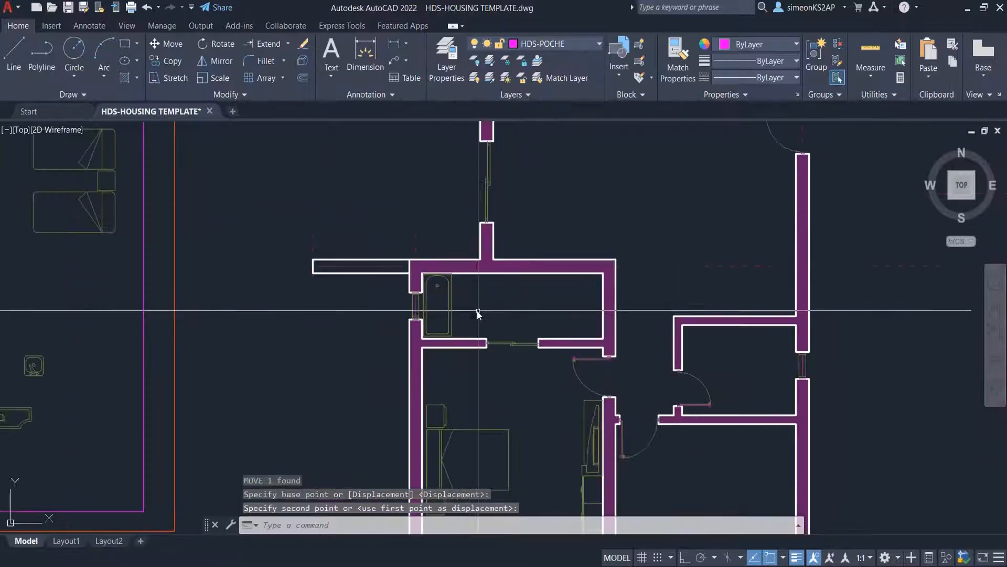
Step: Shift the bathtub slightly straight down, toward the bathroom's lower wall
{"action": "scroll", "coordinate": [408, 314], "scroll_direction": "up", "scroll_amount": 7}
{"action": "scroll", "coordinate": [404, 320], "scroll_direction": "down", "scroll_amount": 3}
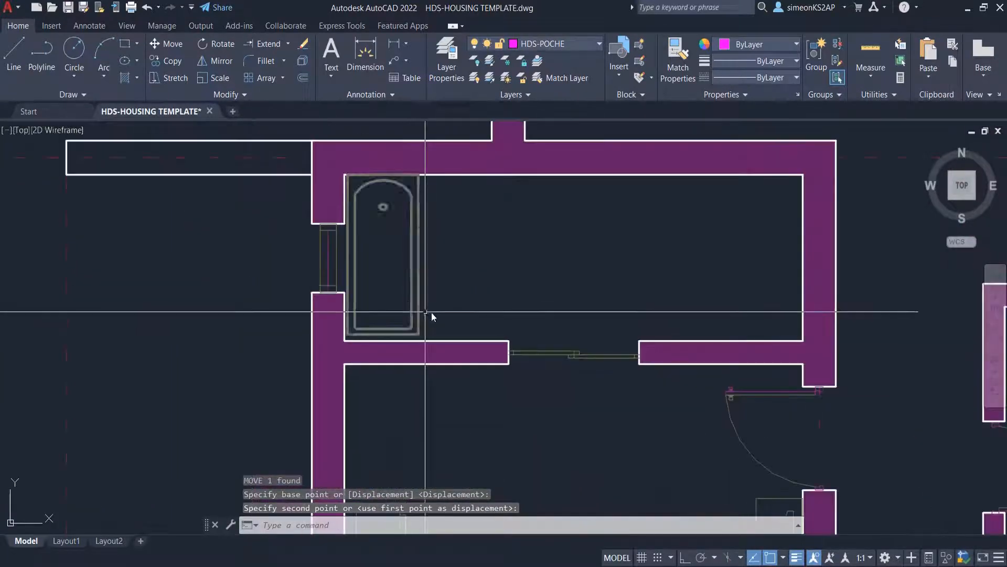
{"action": "left_click", "coordinate": [434, 309]}
{"action": "left_click", "coordinate": [393, 288]}
{"action": "scroll", "coordinate": [470, 304], "scroll_direction": "up", "scroll_amount": 4}
{"action": "type", "text": "M"}
{"action": "key", "text": "Return"}
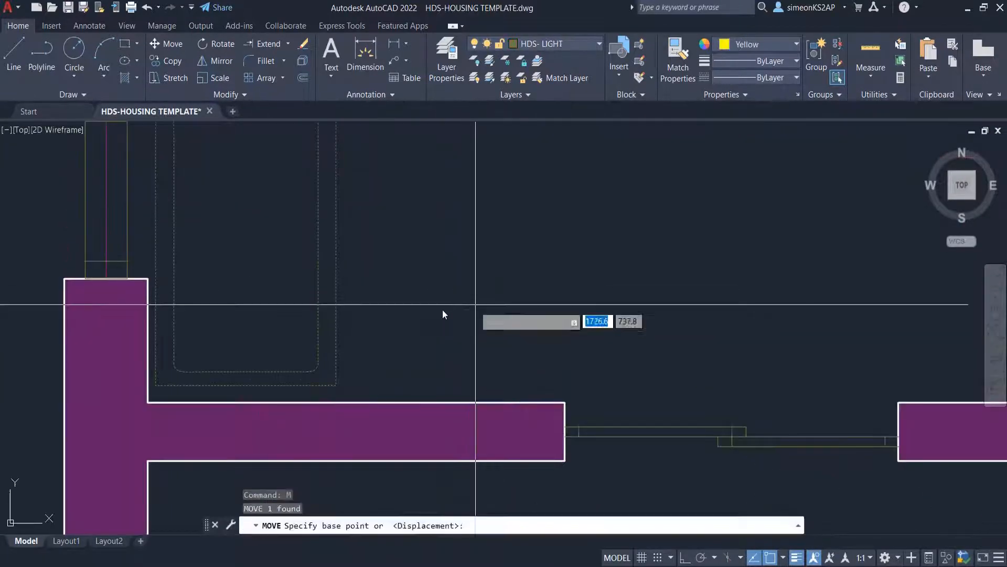
{"action": "middle_click_drag", "start_coordinate": [422, 321], "coordinate": [454, 289]}
{"action": "scroll", "coordinate": [423, 335], "scroll_direction": "up", "scroll_amount": 2}
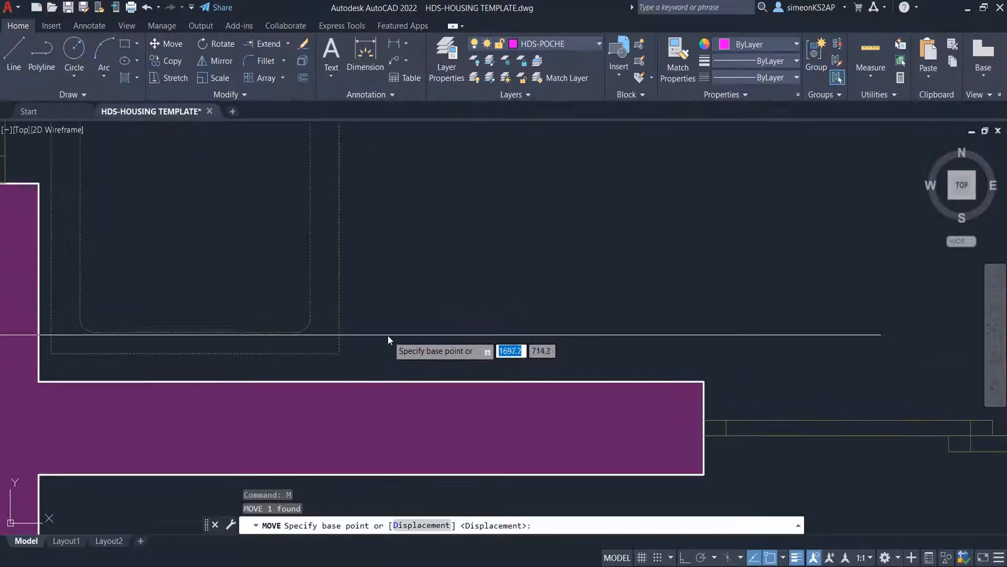
{"action": "middle_click_drag", "start_coordinate": [388, 346], "coordinate": [419, 314]}
{"action": "left_click", "coordinate": [418, 302]}
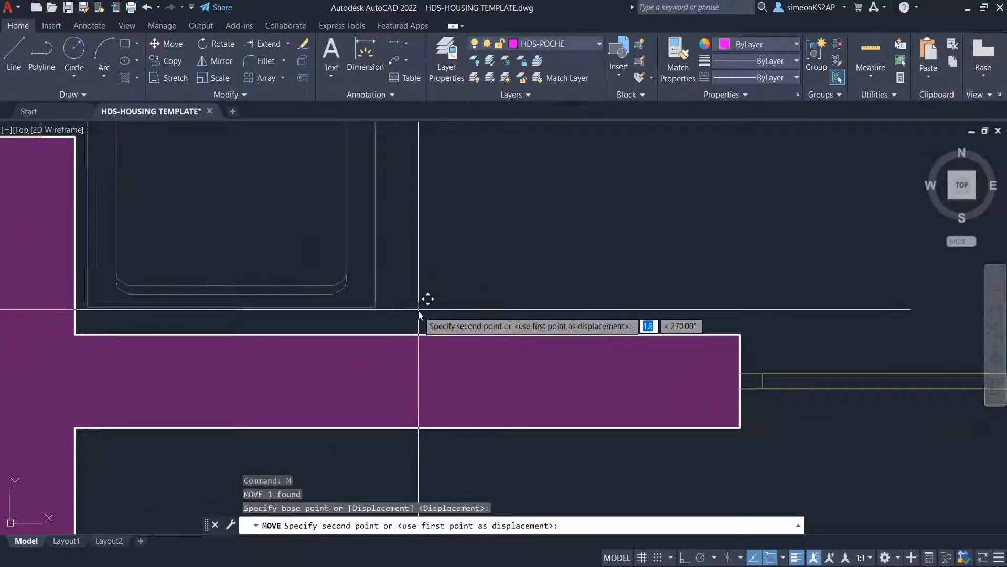
{"action": "left_click", "coordinate": [418, 316]}
{"action": "scroll", "coordinate": [407, 296], "scroll_direction": "down", "scroll_amount": 4}
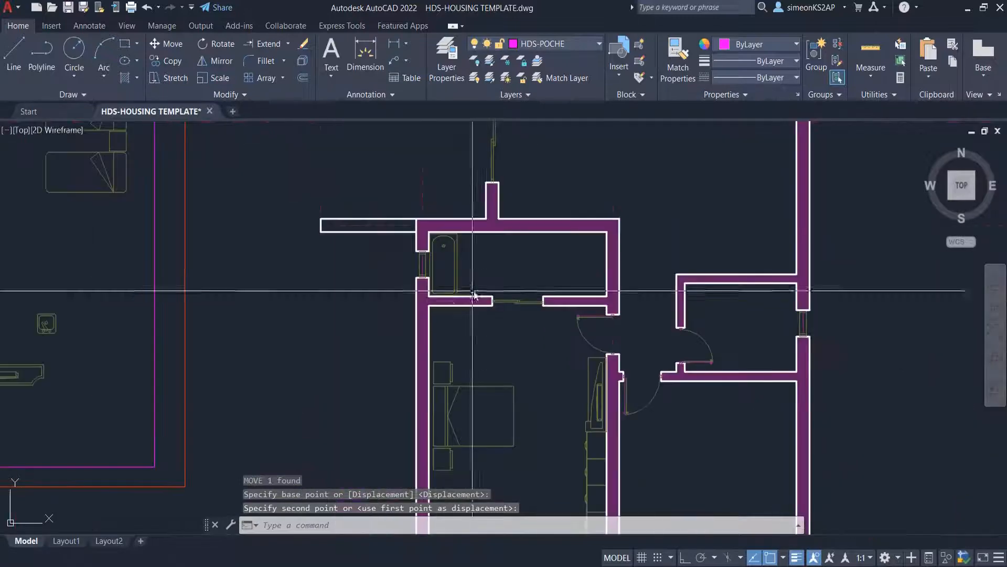
Step: Copy the horizontal two-bowl sink with small centre basin from the block library to the middle of the upper wall in the bathroom with the bathtub
{"action": "middle_click_drag", "start_coordinate": [436, 299], "coordinate": [413, 282]}
{"action": "scroll", "coordinate": [439, 275], "scroll_direction": "down", "scroll_amount": 4}
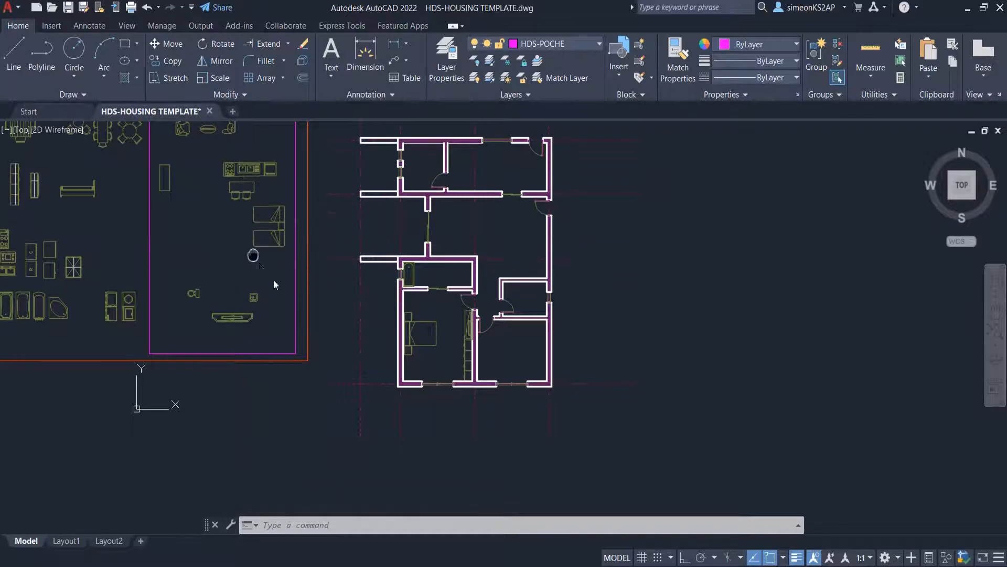
{"action": "mouse_move", "coordinate": [253, 254]}
{"action": "middle_mouse_down"}
{"action": "mouse_move", "coordinate": [312, 324]}
{"action": "mouse_move", "coordinate": [365, 312]}
{"action": "middle_mouse_up"}
{"action": "scroll", "coordinate": [194, 357], "scroll_direction": "up", "scroll_amount": 4}
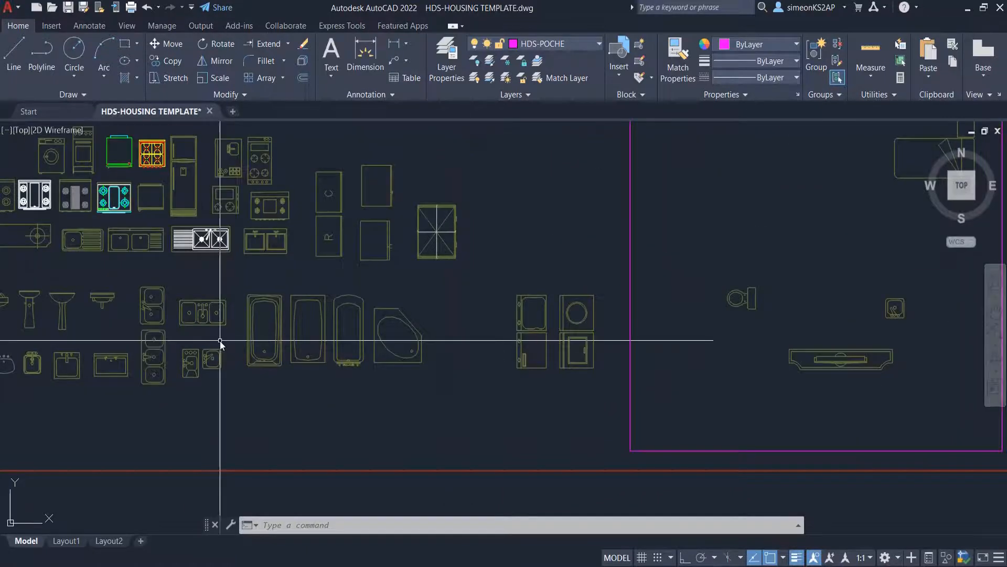
{"action": "left_click", "coordinate": [212, 321]}
{"action": "scroll", "coordinate": [319, 324], "scroll_direction": "down", "scroll_amount": 7}
{"action": "middle_click_drag", "start_coordinate": [358, 326], "coordinate": [213, 332]}
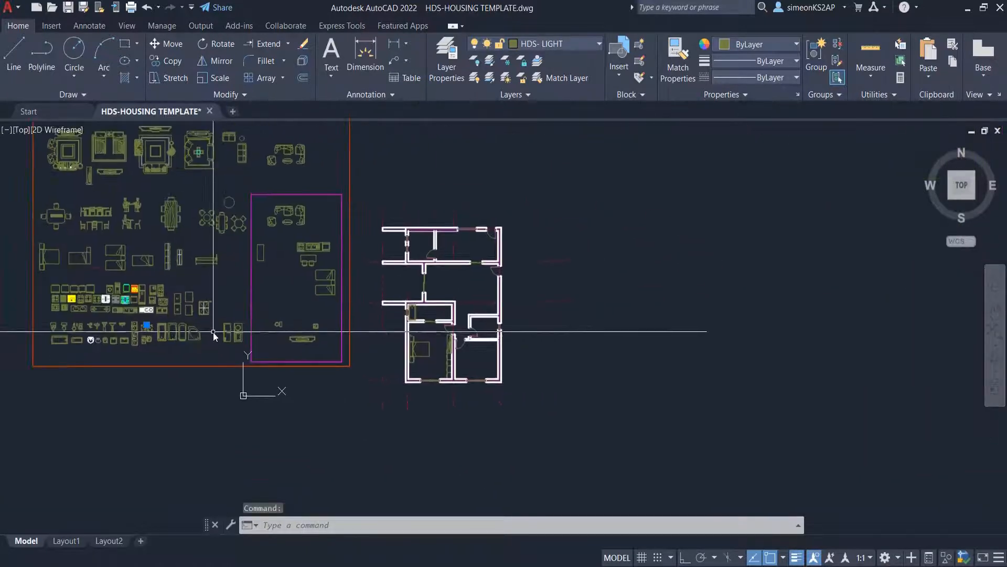
{"action": "left_click", "coordinate": [177, 60]}
{"action": "scroll", "coordinate": [422, 313], "scroll_direction": "up", "scroll_amount": 7}
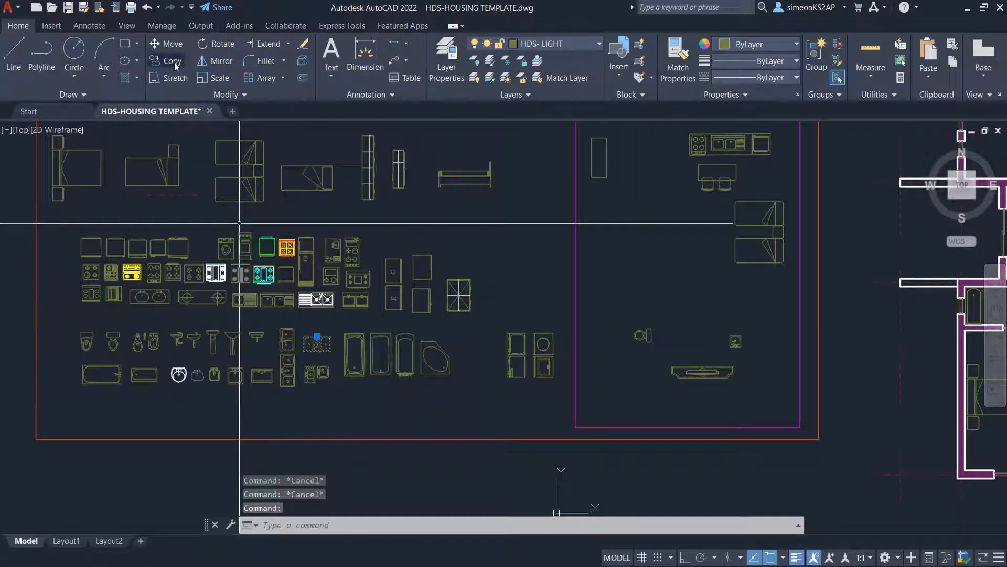
{"action": "left_click", "coordinate": [174, 62]}
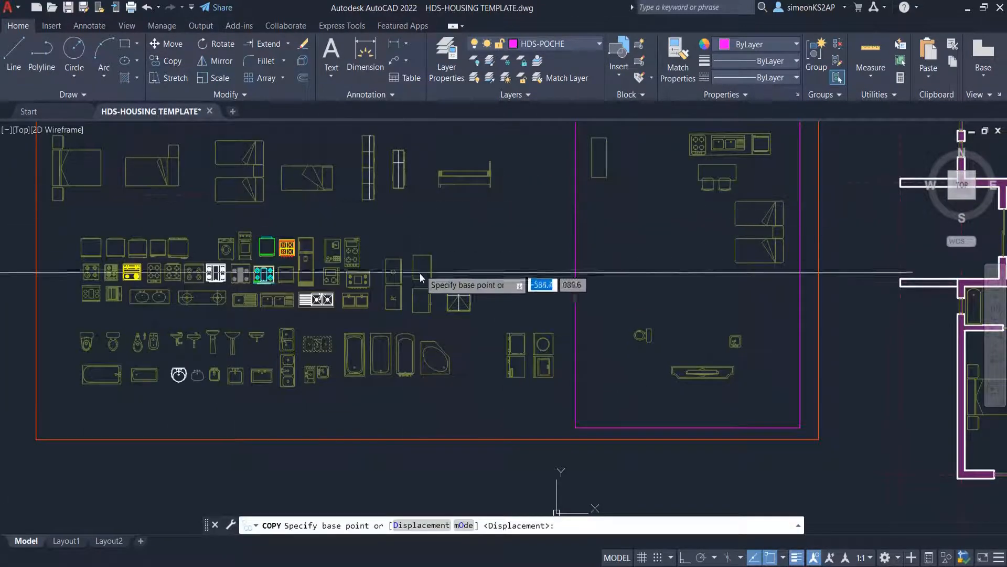
{"action": "scroll", "coordinate": [512, 276], "scroll_direction": "down", "scroll_amount": 4}
{"action": "middle_click_drag", "start_coordinate": [515, 274], "coordinate": [429, 278]}
{"action": "scroll", "coordinate": [359, 321], "scroll_direction": "up", "scroll_amount": 5}
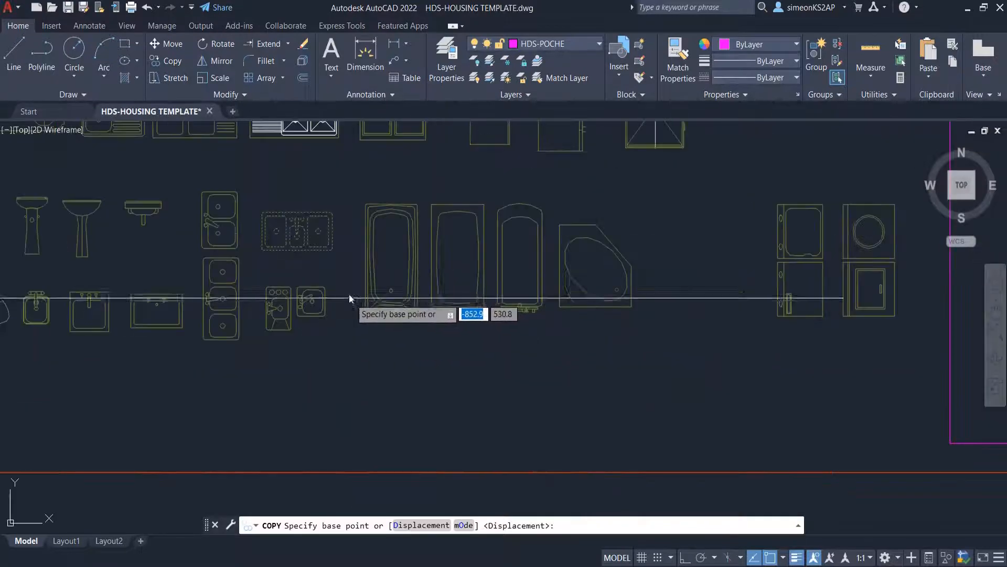
{"action": "left_click", "coordinate": [305, 214]}
{"action": "scroll", "coordinate": [488, 231], "scroll_direction": "down", "scroll_amount": 5}
{"action": "middle_click_drag", "start_coordinate": [497, 230], "coordinate": [285, 252]}
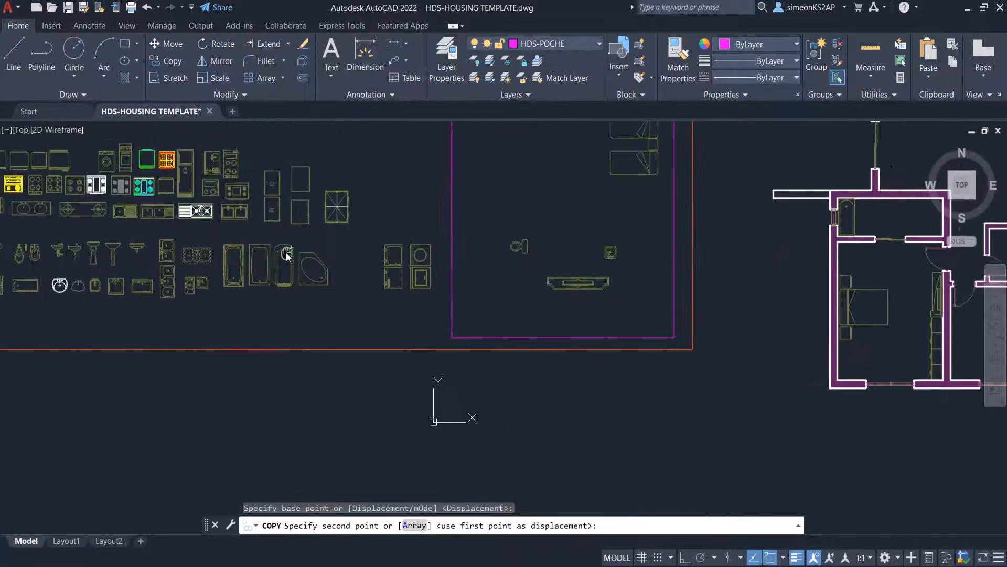
{"action": "scroll", "coordinate": [556, 267], "scroll_direction": "down", "scroll_amount": 2}
{"action": "middle_click_drag", "start_coordinate": [476, 271], "coordinate": [368, 286]}
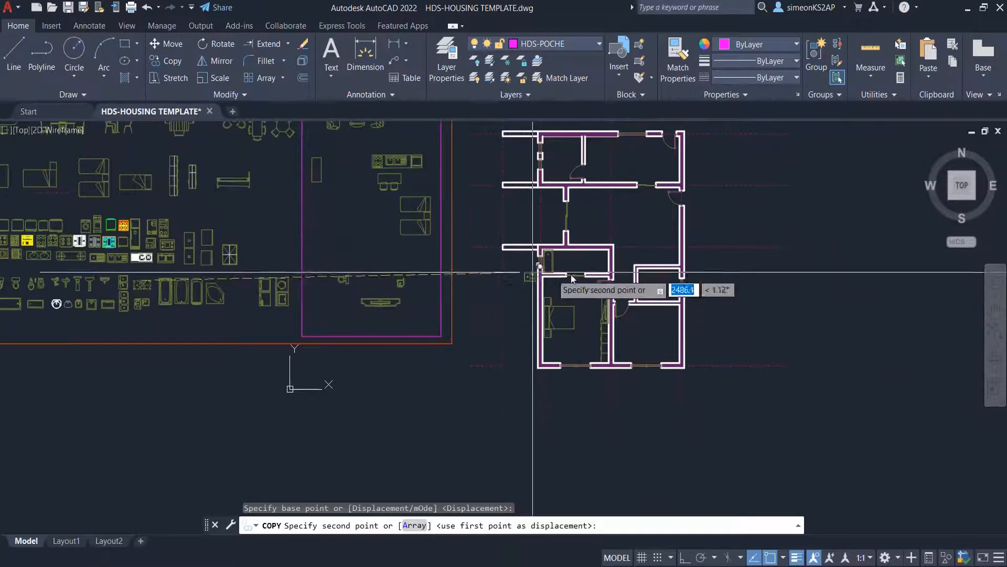
{"action": "scroll", "coordinate": [568, 290], "scroll_direction": "up", "scroll_amount": 8}
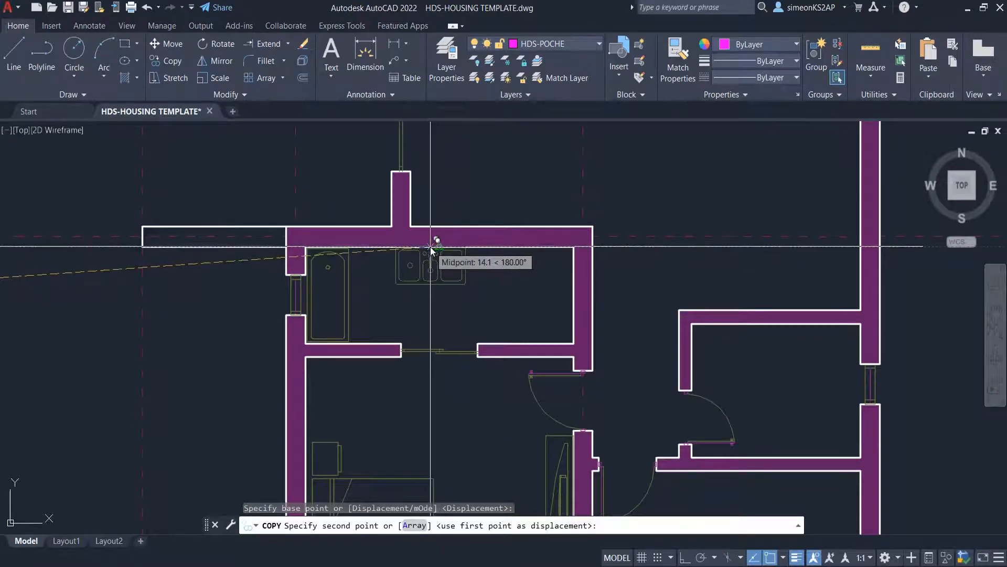
{"action": "left_click", "coordinate": [431, 246]}
{"action": "scroll", "coordinate": [446, 242], "scroll_direction": "down", "scroll_amount": 4}
{"action": "key", "text": "Escape"}
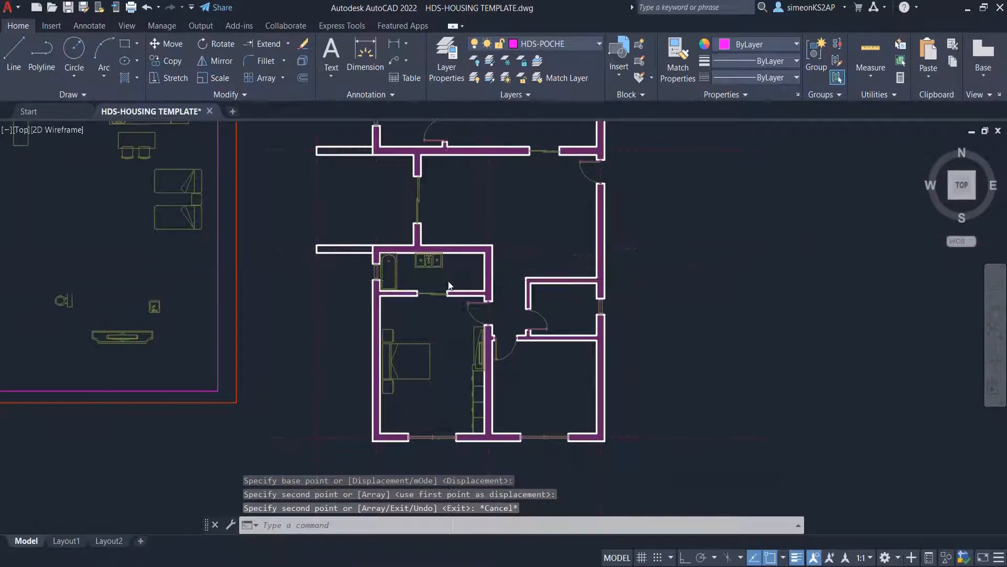
Step: Copy the toilet block from the magenta-framed furniture set into the bathroom with the bathtub, with its tank against the right wall
{"action": "scroll", "coordinate": [278, 342], "scroll_direction": "down", "scroll_amount": 3}
{"action": "scroll", "coordinate": [355, 279], "scroll_direction": "up", "scroll_amount": 4}
{"action": "left_click", "coordinate": [281, 295]}
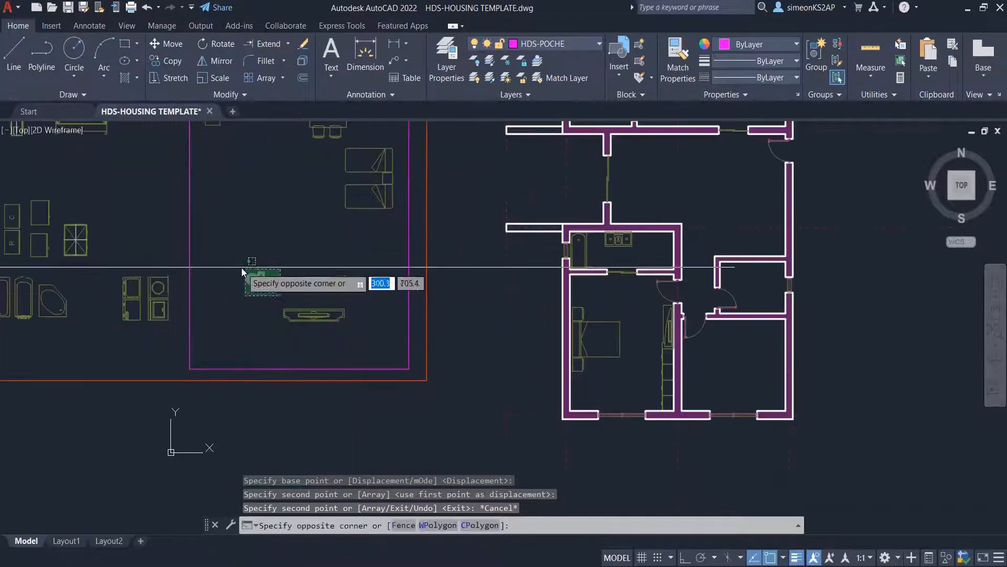
{"action": "left_click", "coordinate": [242, 268]}
{"action": "scroll", "coordinate": [263, 283], "scroll_direction": "down", "scroll_amount": 3}
{"action": "scroll", "coordinate": [265, 281], "scroll_direction": "up", "scroll_amount": 5}
{"action": "scroll", "coordinate": [265, 281], "scroll_direction": "down", "scroll_amount": 5}
{"action": "scroll", "coordinate": [259, 272], "scroll_direction": "up", "scroll_amount": 3}
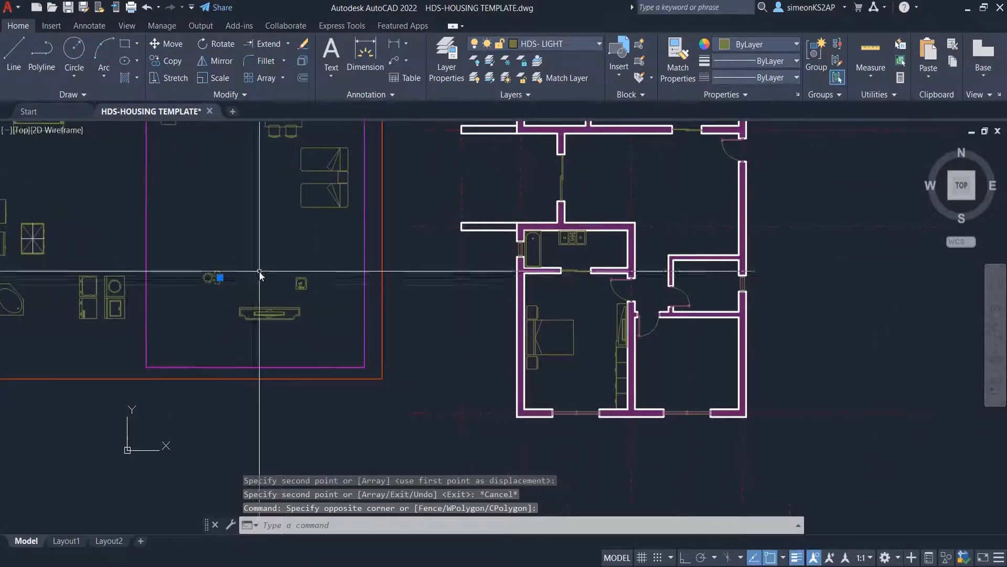
{"action": "left_click", "coordinate": [172, 62]}
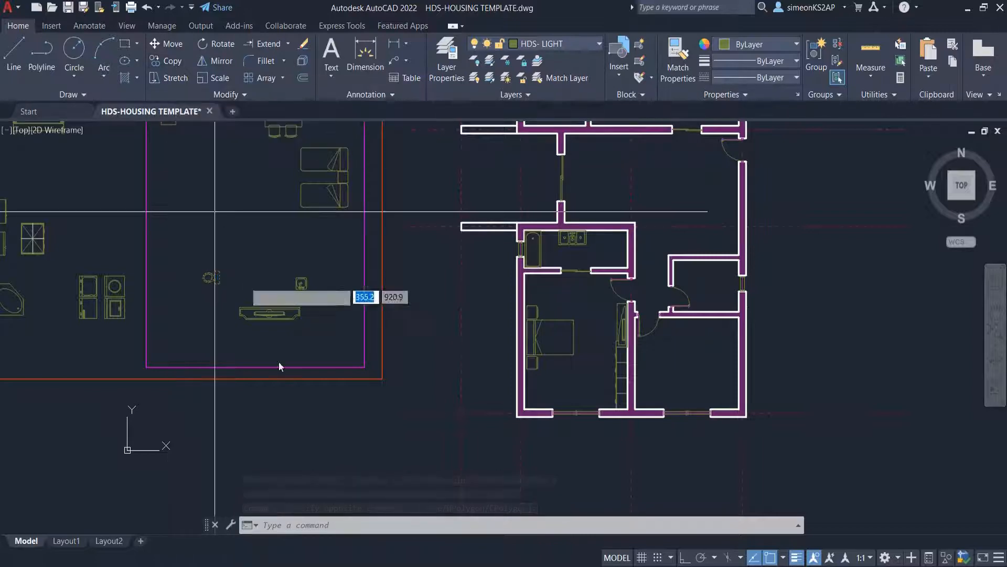
{"action": "scroll", "coordinate": [210, 262], "scroll_direction": "up", "scroll_amount": 2}
{"action": "left_click", "coordinate": [200, 259]}
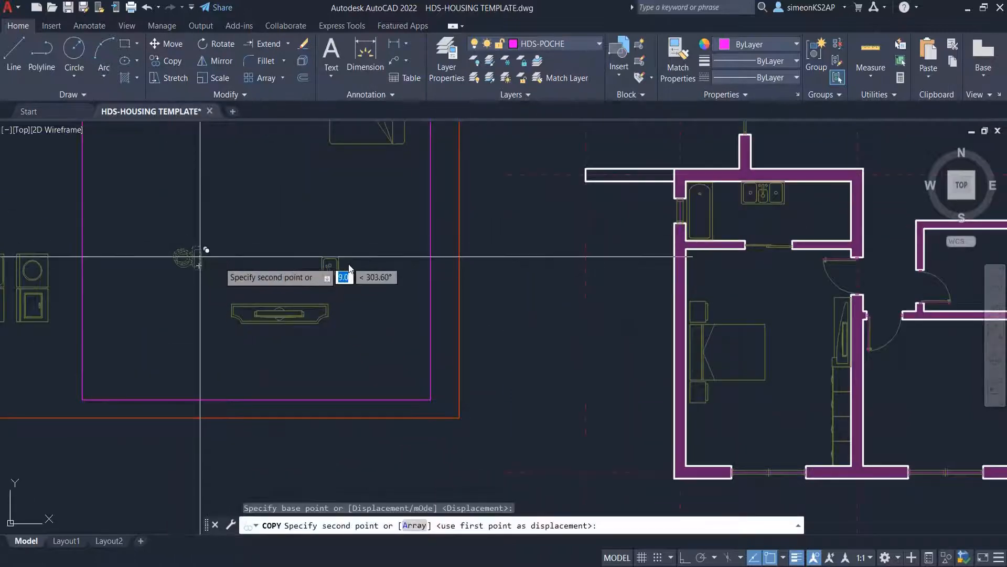
{"action": "scroll", "coordinate": [498, 270], "scroll_direction": "down", "scroll_amount": 4}
{"action": "middle_click_drag", "start_coordinate": [521, 271], "coordinate": [385, 275]}
{"action": "scroll", "coordinate": [456, 243], "scroll_direction": "up", "scroll_amount": 3}
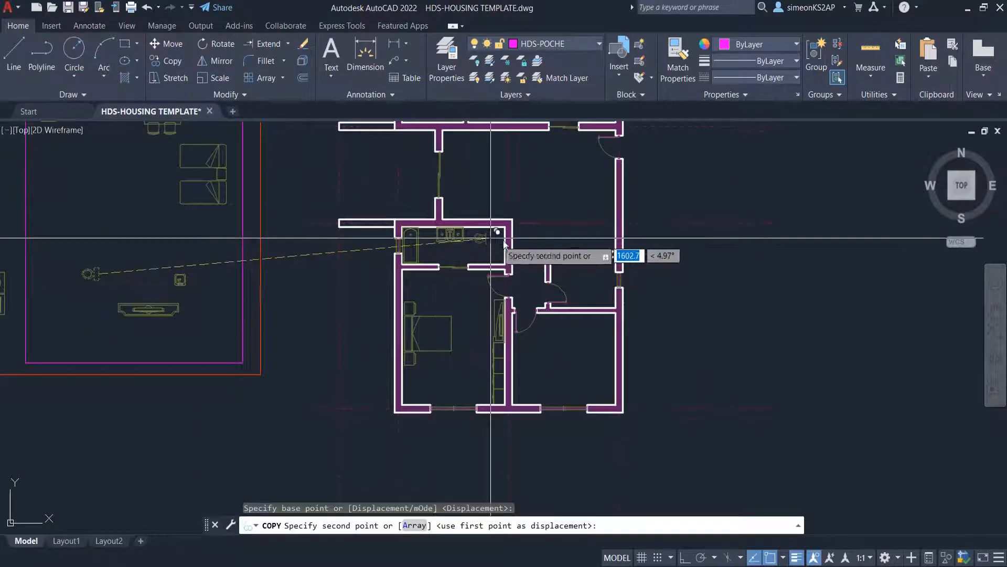
{"action": "middle_click_drag", "start_coordinate": [505, 245], "coordinate": [451, 273]}
{"action": "scroll", "coordinate": [451, 273], "scroll_direction": "up", "scroll_amount": 4}
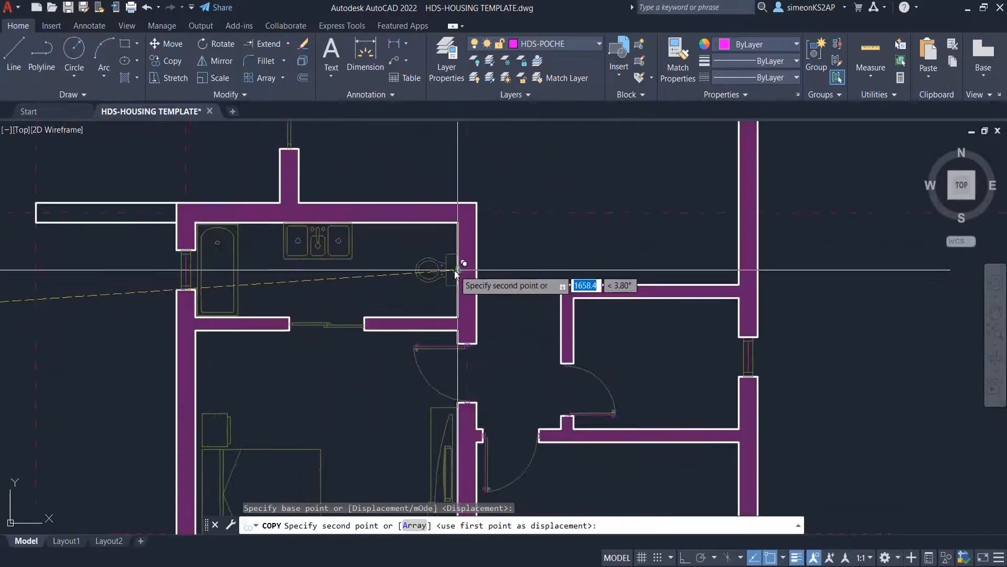
{"action": "left_click", "coordinate": [457, 271]}
{"action": "key", "text": "Escape"}
{"action": "scroll", "coordinate": [419, 286], "scroll_direction": "down", "scroll_amount": 5}
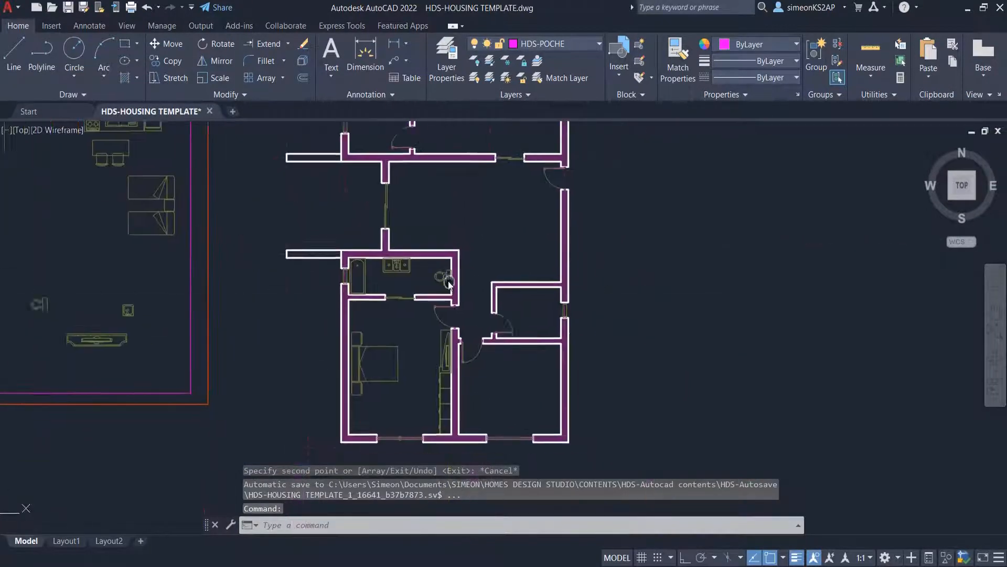
Step: Copy the placed toilet to the small bathroom across the hallway, with its tank's back edge on the inner face of the left wall
{"action": "scroll", "coordinate": [417, 288], "scroll_direction": "down", "scroll_amount": 3}
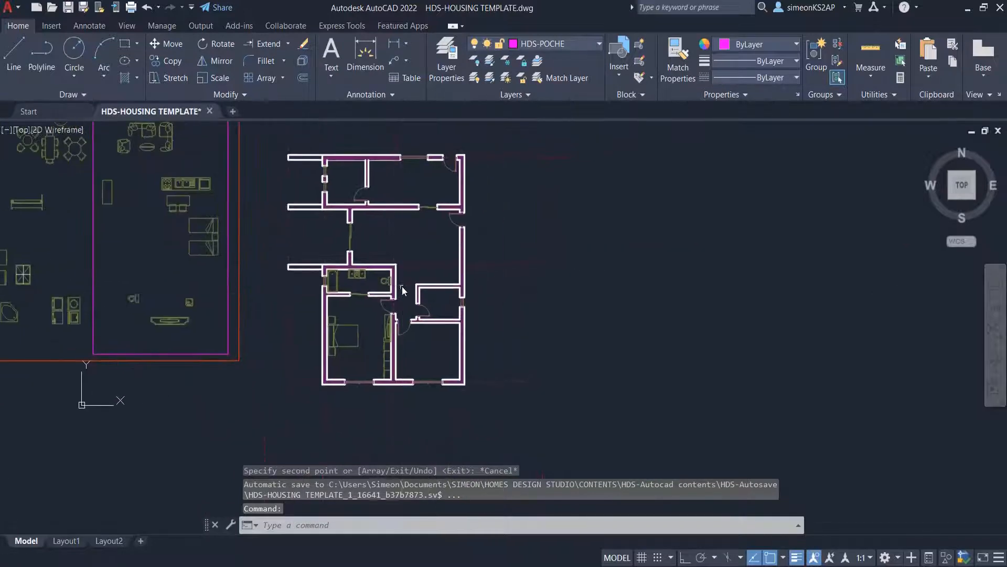
{"action": "scroll", "coordinate": [371, 280], "scroll_direction": "up", "scroll_amount": 6}
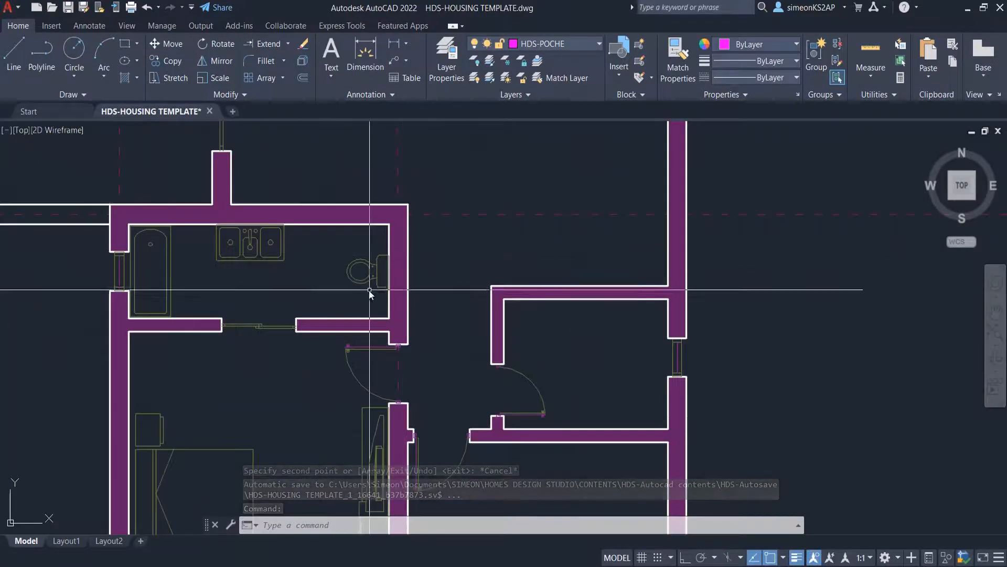
{"action": "left_click", "coordinate": [347, 261]}
{"action": "left_click", "coordinate": [346, 259]}
{"action": "scroll", "coordinate": [355, 265], "scroll_direction": "down", "scroll_amount": 4}
{"action": "scroll", "coordinate": [356, 266], "scroll_direction": "up", "scroll_amount": 4}
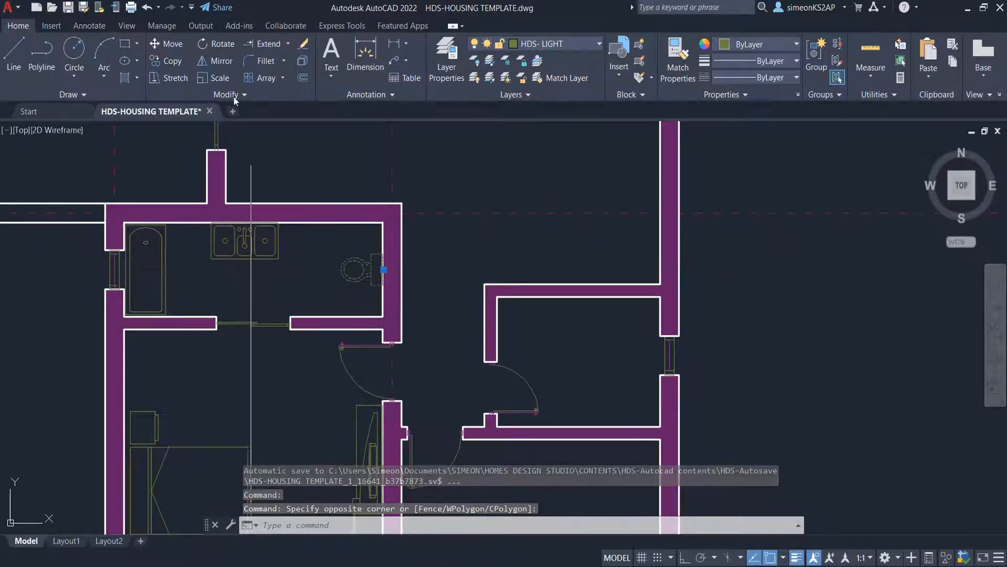
{"action": "left_click", "coordinate": [170, 60]}
{"action": "scroll", "coordinate": [438, 306], "scroll_direction": "up", "scroll_amount": 2}
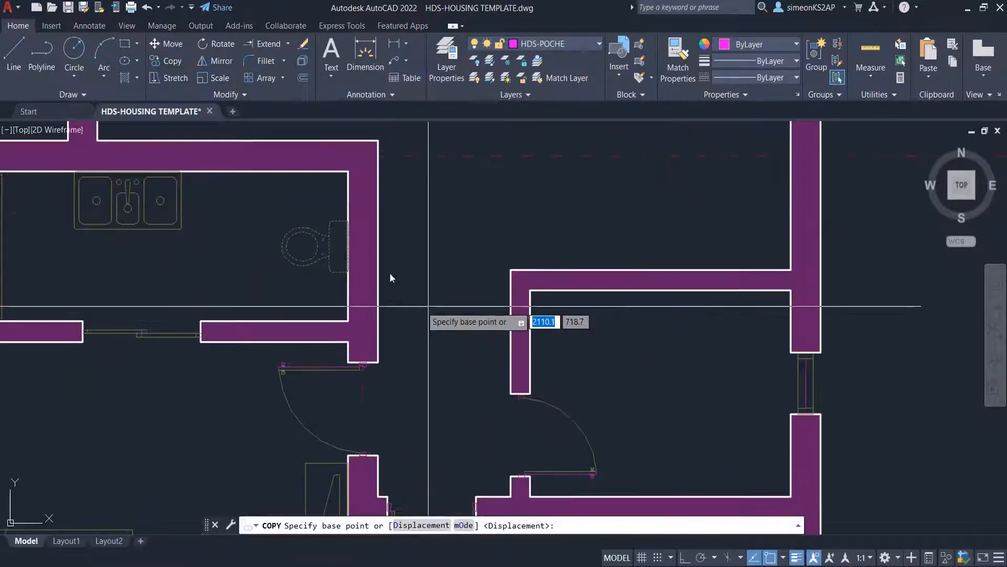
{"action": "left_click", "coordinate": [347, 247]}
{"action": "middle_click_drag", "start_coordinate": [603, 349], "coordinate": [561, 338]}
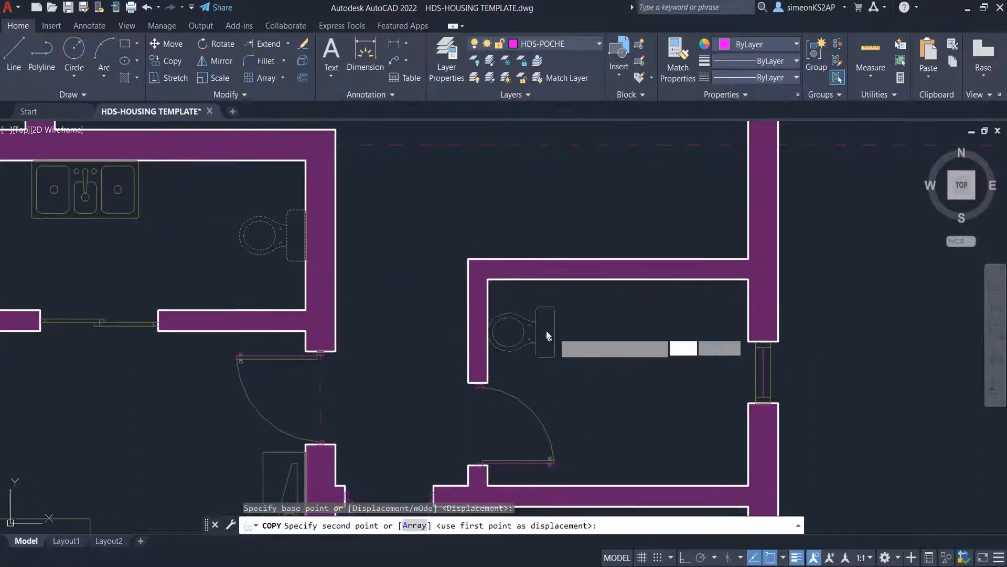
{"action": "left_click", "coordinate": [492, 322]}
{"action": "scroll", "coordinate": [491, 321], "scroll_direction": "up", "scroll_amount": 2}
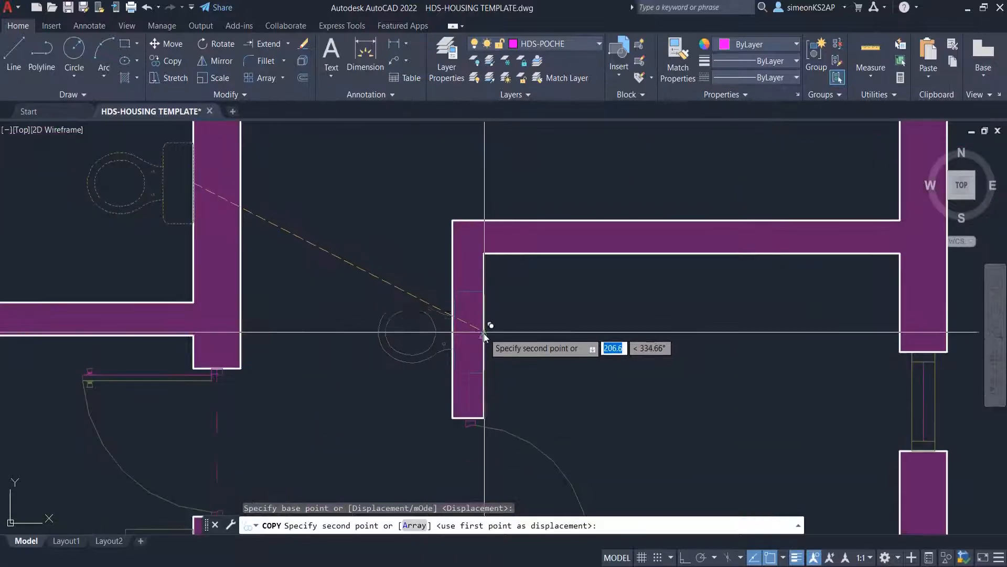
{"action": "key", "text": "Escape"}
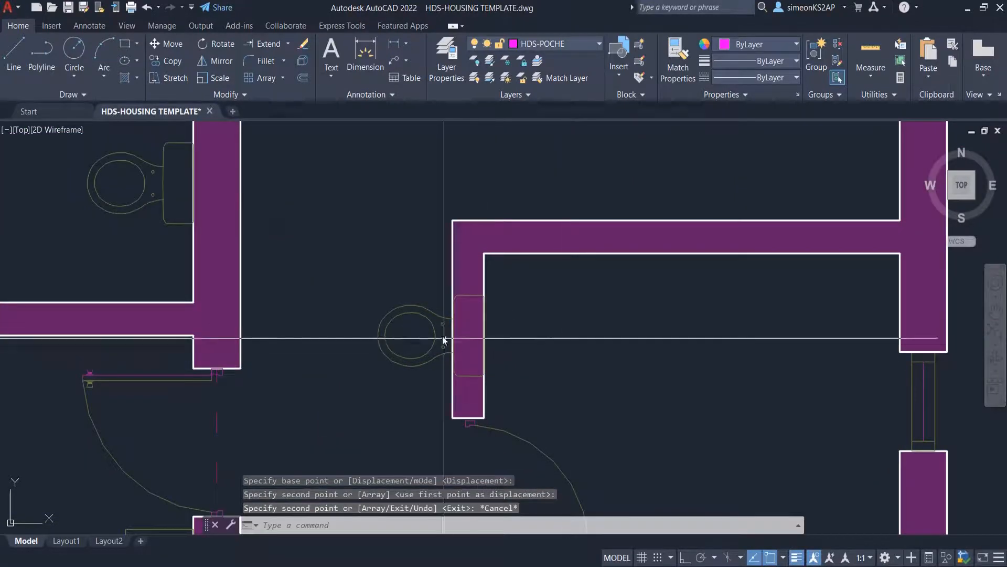
Step: Mirror the copied toilet about the inner face of the small bathroom's left wall, erasing the source object
{"action": "scroll", "coordinate": [438, 327], "scroll_direction": "down", "scroll_amount": 4}
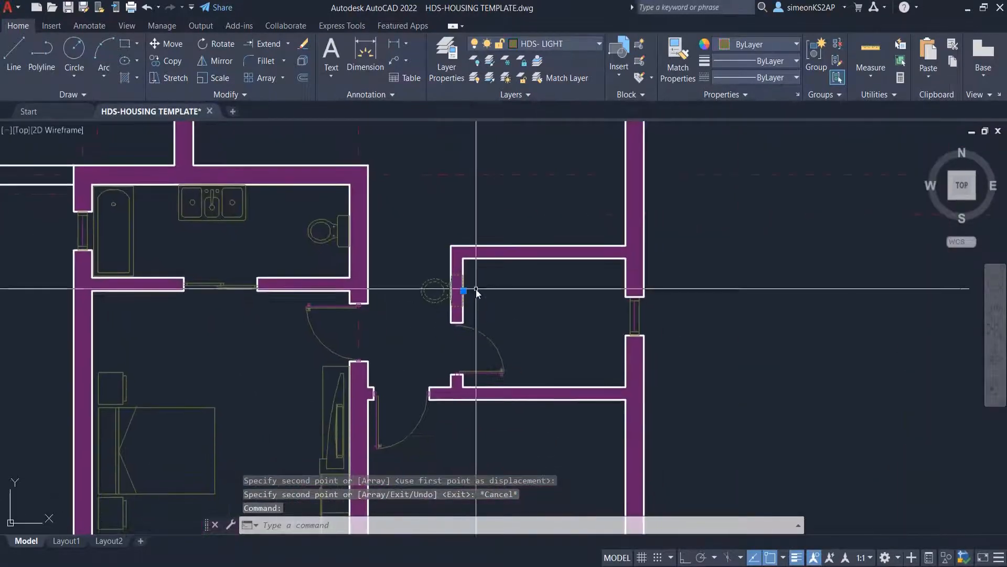
{"action": "left_click", "coordinate": [215, 61]}
{"action": "scroll", "coordinate": [488, 315], "scroll_direction": "up", "scroll_amount": 2}
{"action": "left_click", "coordinate": [463, 258]}
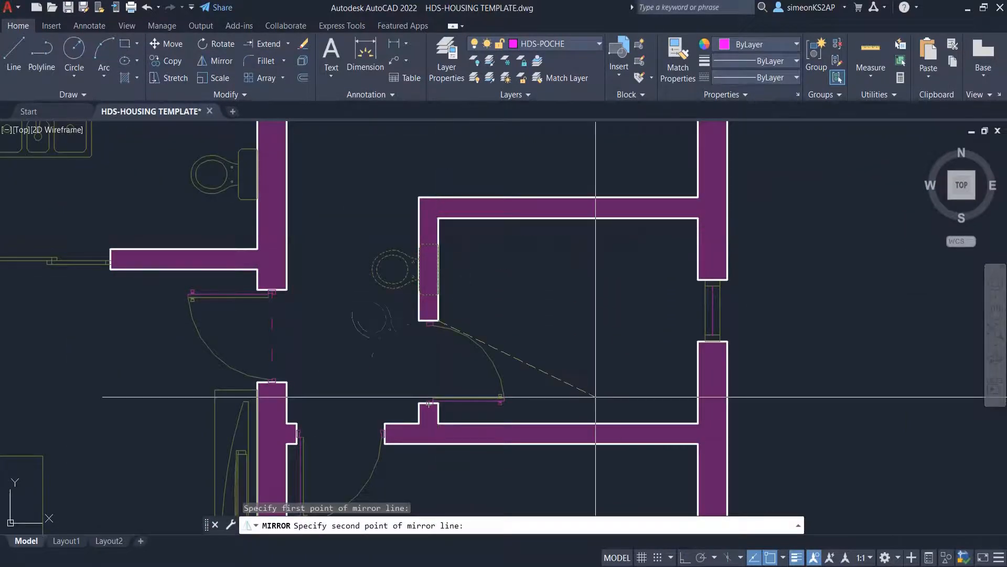
{"action": "left_click", "coordinate": [438, 186]}
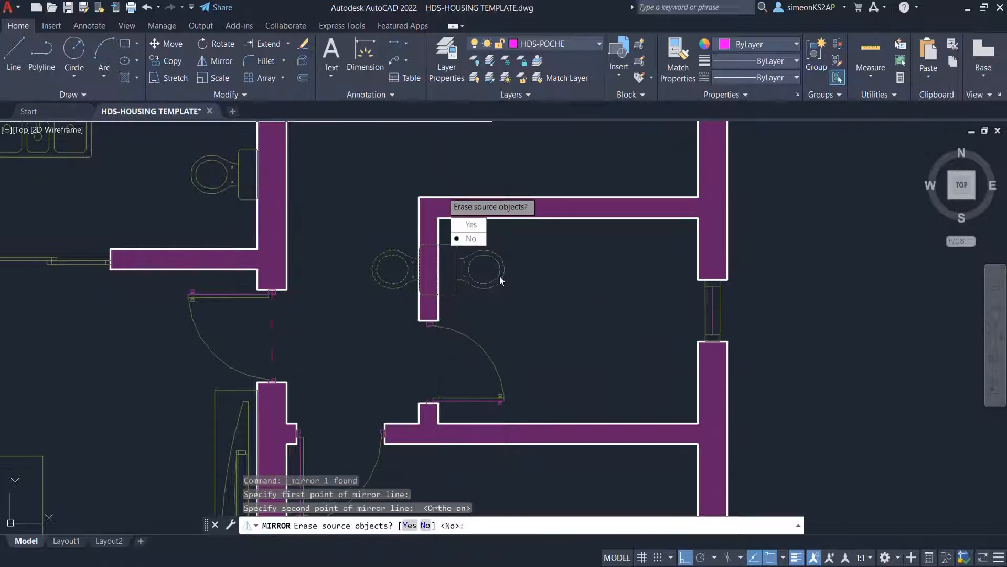
{"action": "left_click", "coordinate": [472, 226]}
{"action": "scroll", "coordinate": [470, 247], "scroll_direction": "down", "scroll_amount": 5}
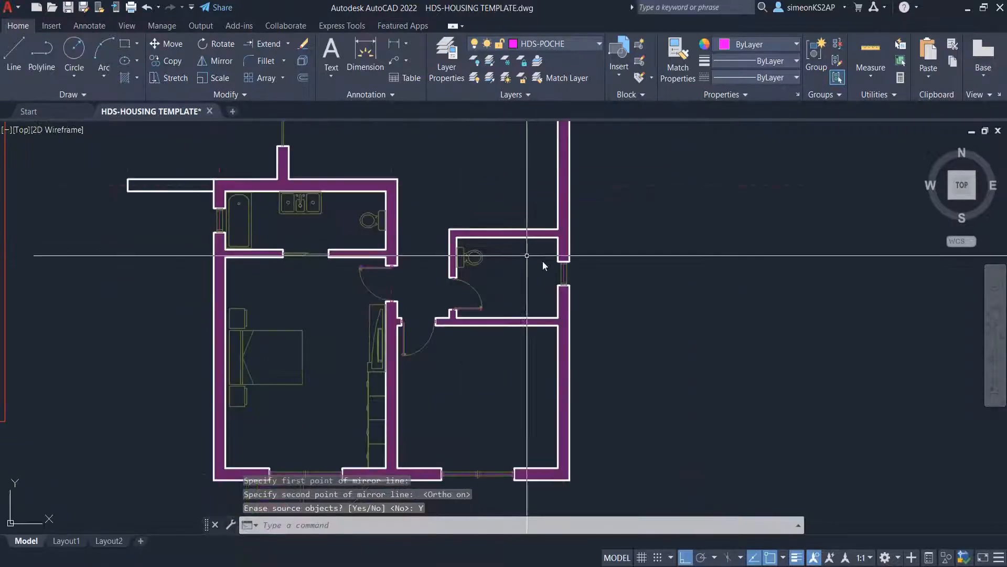
Step: Copy the bathtub from the left bathroom into the small bathroom across the hallway, beside its window wall, with Ortho off
{"action": "mouse_move", "coordinate": [543, 261]}
{"action": "middle_mouse_down"}
{"action": "mouse_move", "coordinate": [501, 262]}
{"action": "mouse_move", "coordinate": [573, 267]}
{"action": "mouse_move", "coordinate": [543, 280]}
{"action": "middle_mouse_up"}
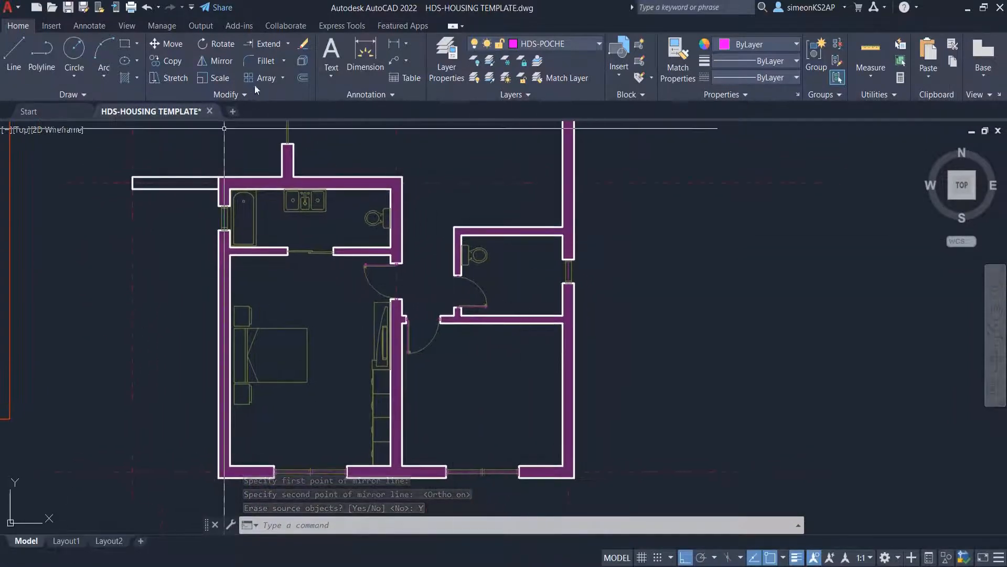
{"action": "scroll", "coordinate": [382, 253], "scroll_direction": "down", "scroll_amount": 4}
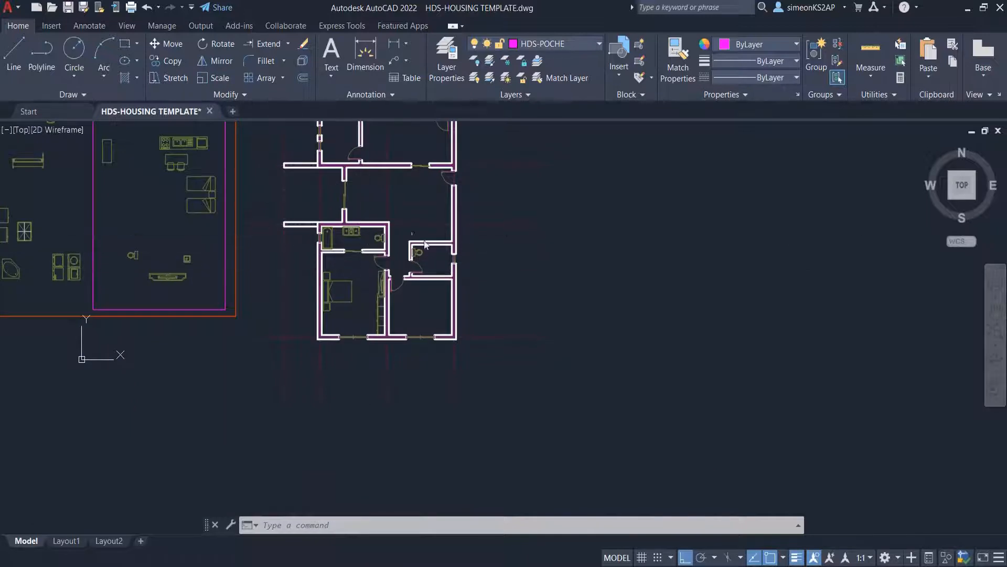
{"action": "scroll", "coordinate": [450, 272], "scroll_direction": "up", "scroll_amount": 6}
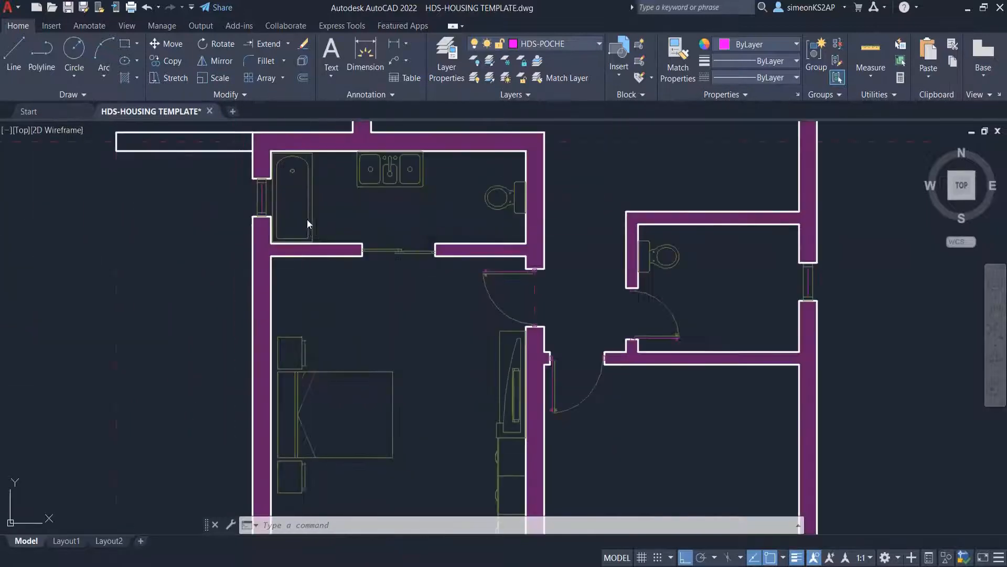
{"action": "left_click", "coordinate": [308, 204]}
{"action": "scroll", "coordinate": [308, 220], "scroll_direction": "down", "scroll_amount": 3}
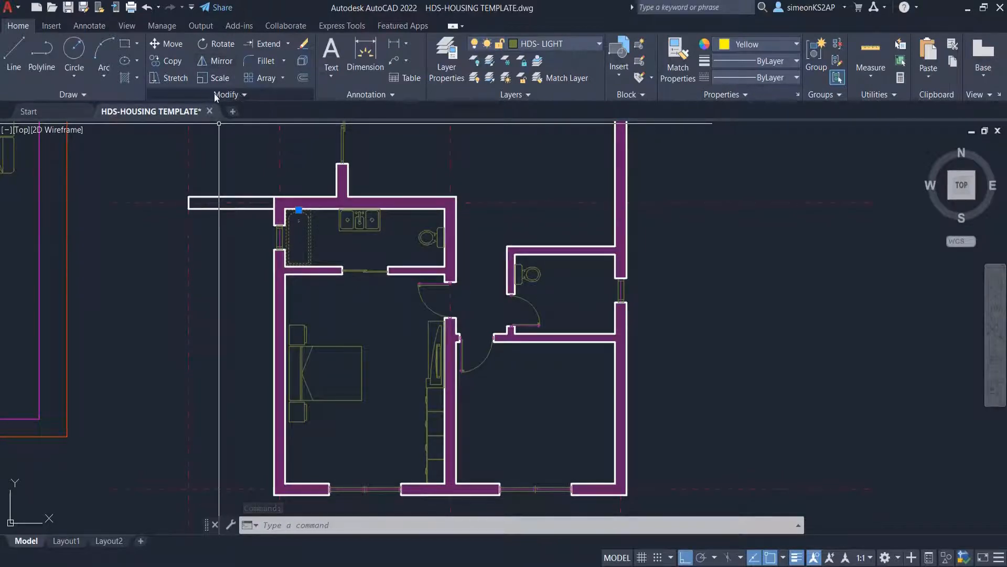
{"action": "left_click", "coordinate": [171, 65]}
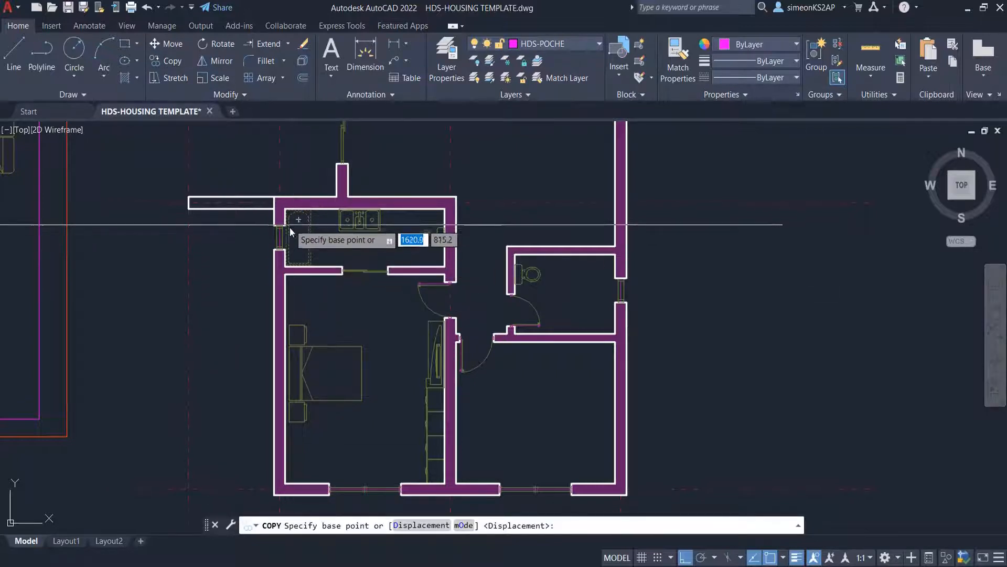
{"action": "scroll", "coordinate": [295, 229], "scroll_direction": "up", "scroll_amount": 2}
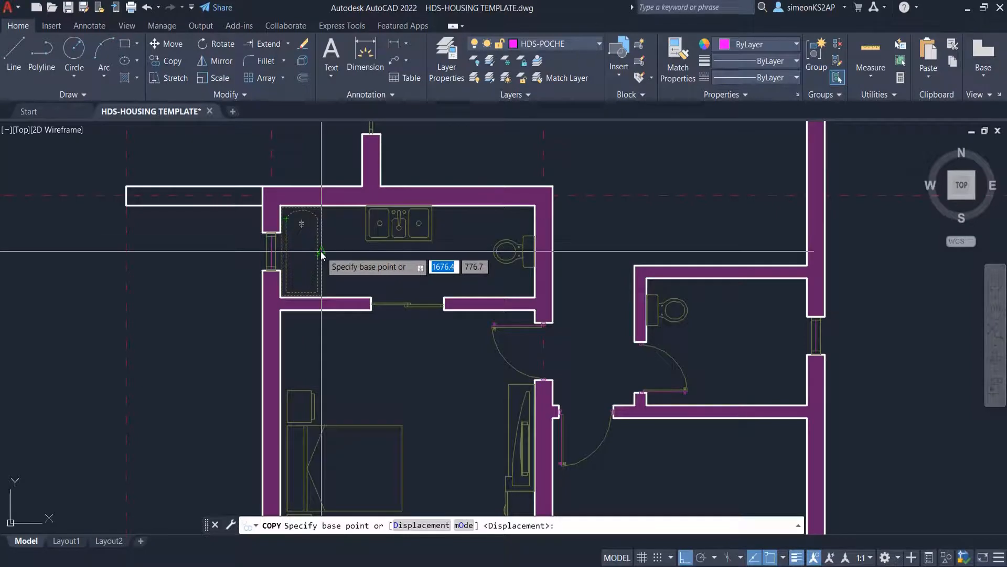
{"action": "scroll", "coordinate": [321, 252], "scroll_direction": "up", "scroll_amount": 3}
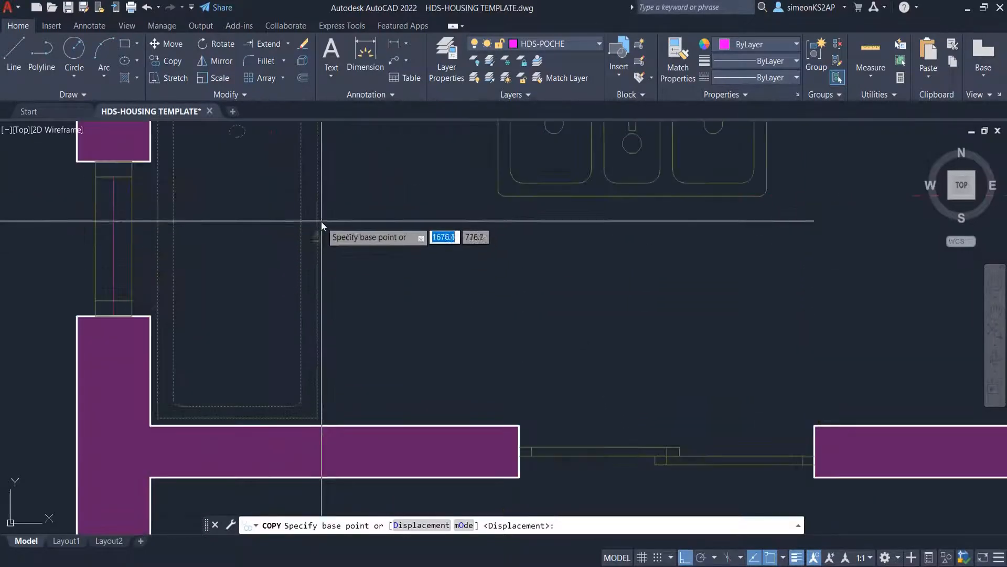
{"action": "left_click", "coordinate": [319, 241]}
{"action": "scroll", "coordinate": [501, 269], "scroll_direction": "down", "scroll_amount": 5}
{"action": "scroll", "coordinate": [507, 268], "scroll_direction": "down", "scroll_amount": 2}
{"action": "middle_click_drag", "start_coordinate": [508, 267], "coordinate": [359, 261]}
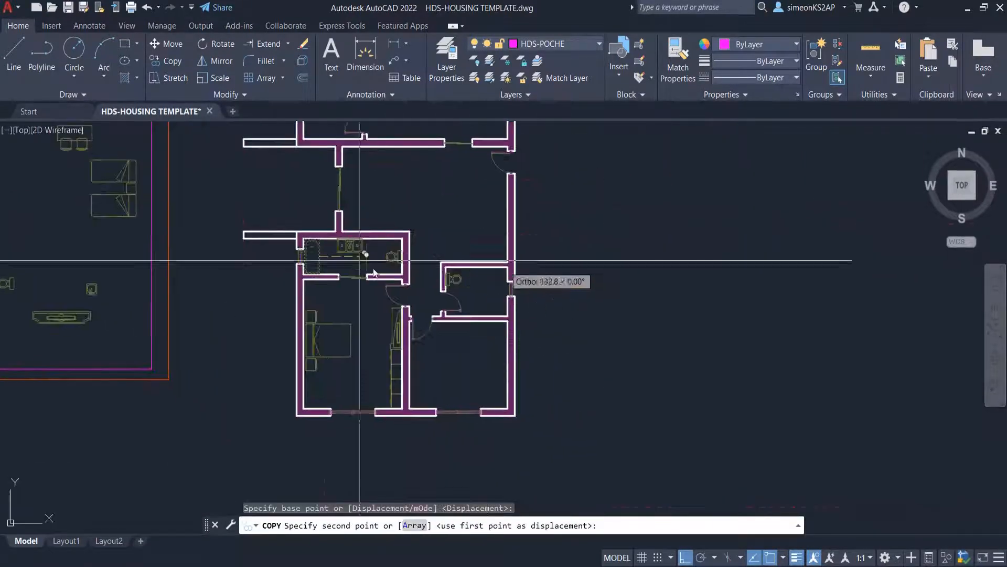
{"action": "left_click", "coordinate": [685, 557]}
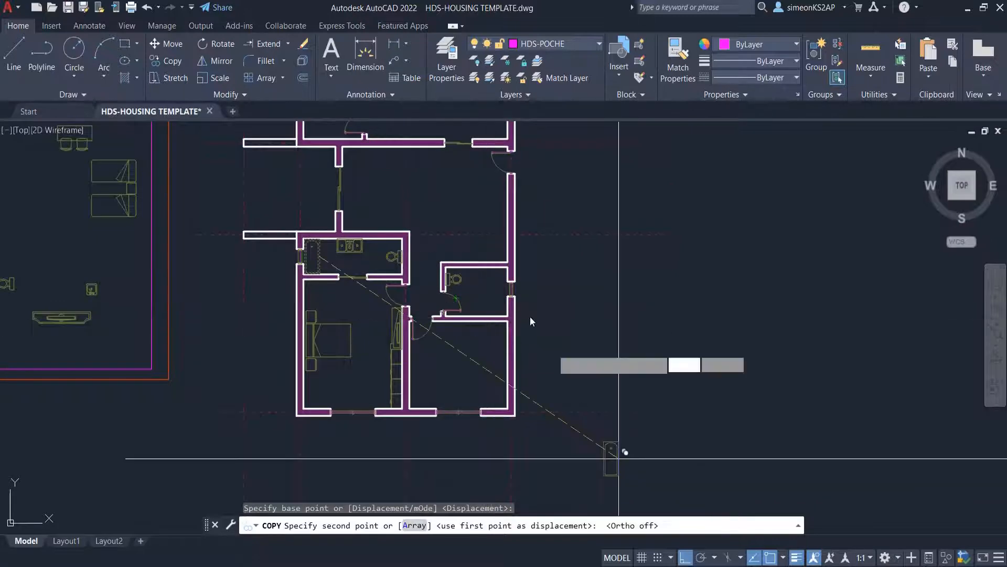
{"action": "scroll", "coordinate": [485, 296], "scroll_direction": "up", "scroll_amount": 2}
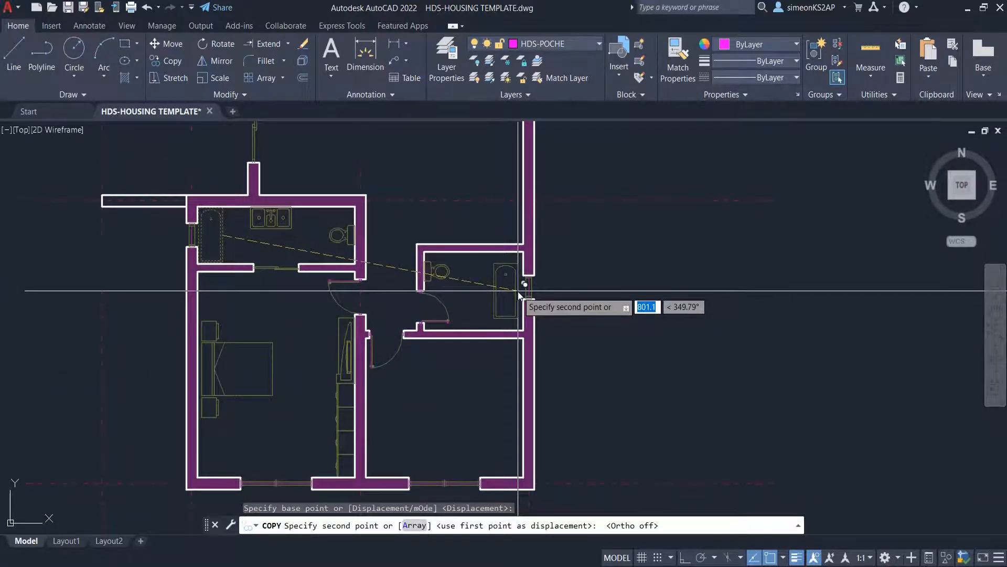
{"action": "left_click", "coordinate": [518, 291]}
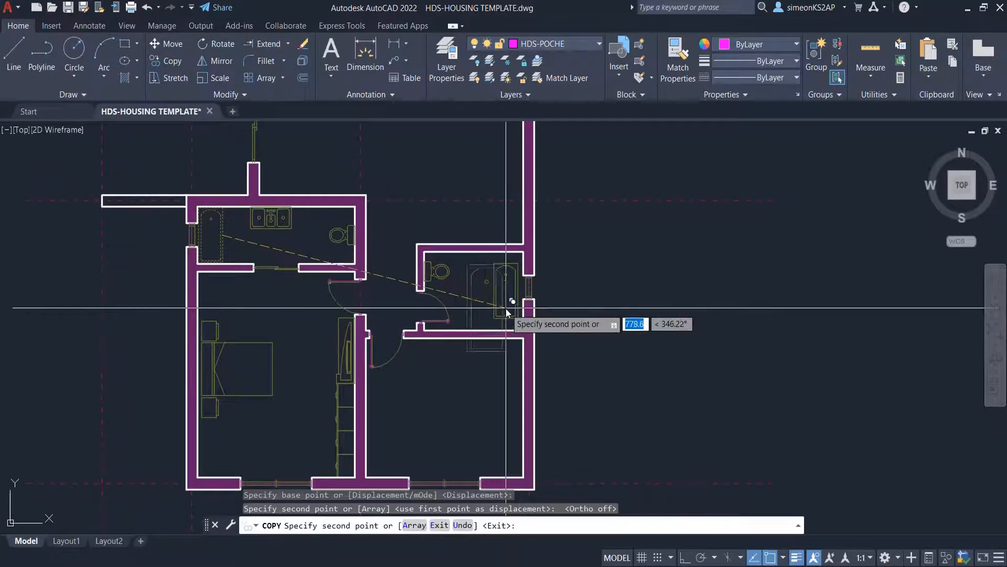
{"action": "scroll", "coordinate": [506, 310], "scroll_direction": "up", "scroll_amount": 2}
{"action": "key", "text": "Escape"}
Step: Move the copied bathtub about 6.6 units closer to the small bathroom's window wall
{"action": "scroll", "coordinate": [482, 308], "scroll_direction": "down", "scroll_amount": 3}
{"action": "scroll", "coordinate": [495, 304], "scroll_direction": "up", "scroll_amount": 5}
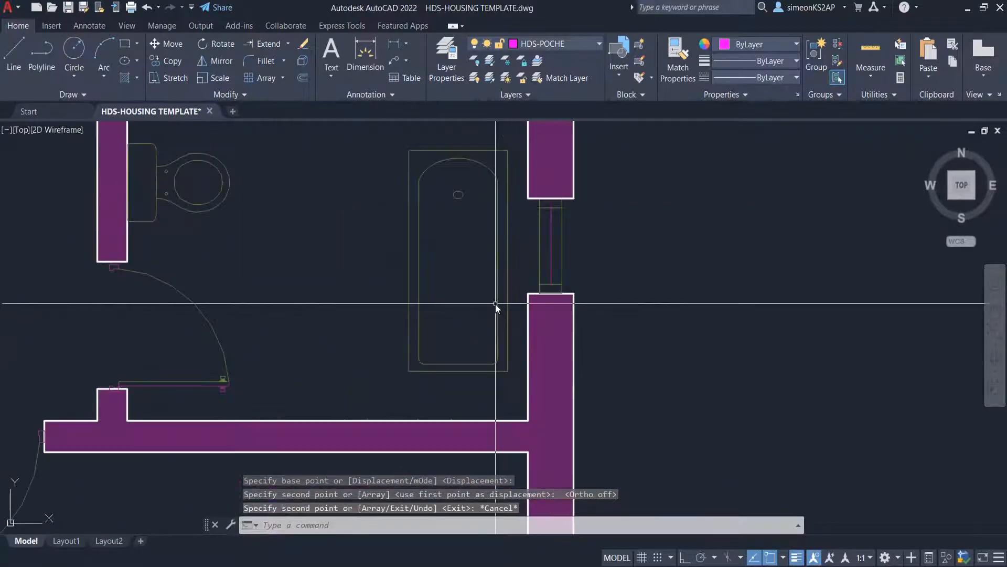
{"action": "left_click", "coordinate": [507, 294]}
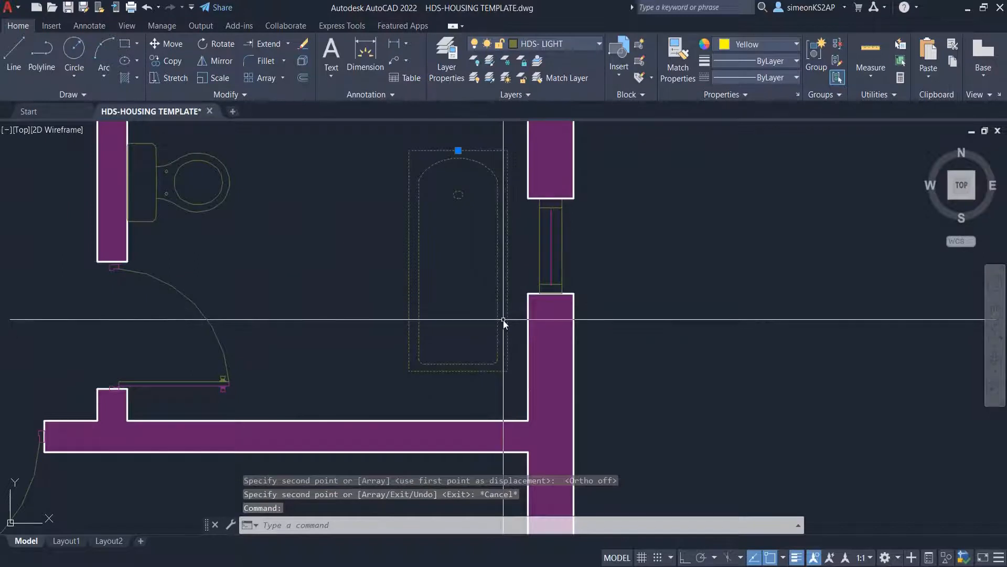
{"action": "type", "text": "m"}
{"action": "key", "text": "Return"}
{"action": "middle_click_drag", "start_coordinate": [492, 394], "coordinate": [470, 353]}
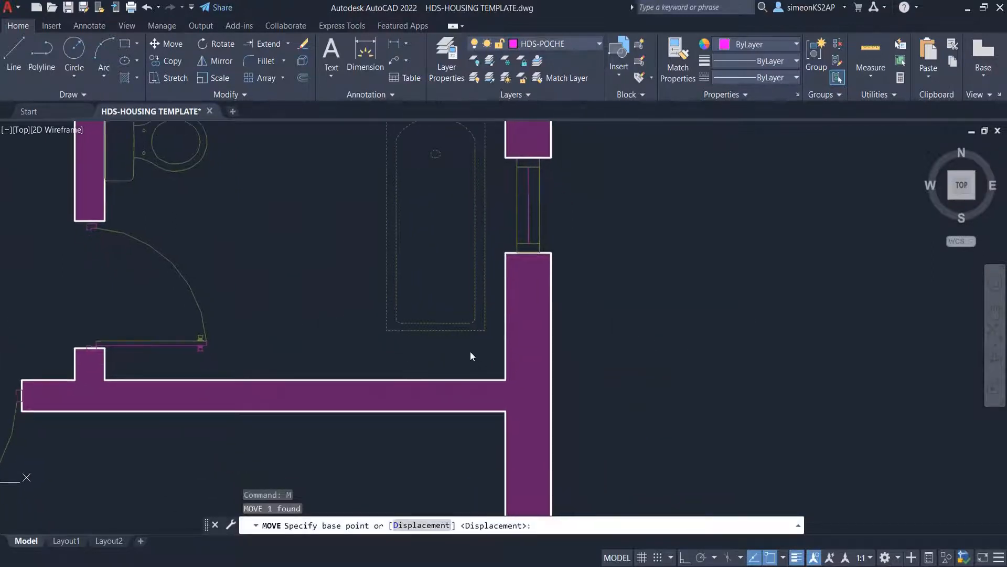
{"action": "left_click", "coordinate": [484, 361]}
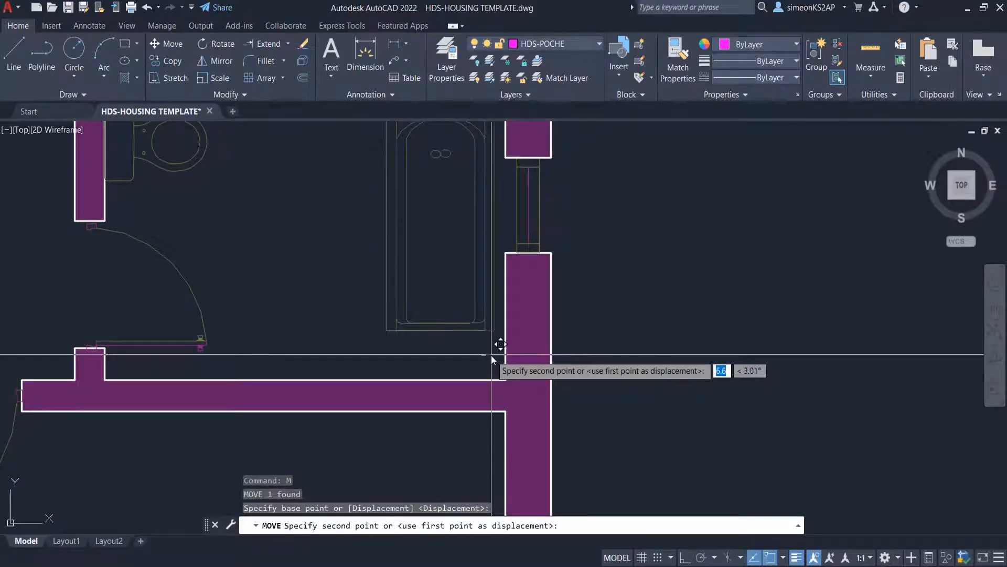
{"action": "left_click", "coordinate": [491, 354]}
{"action": "scroll", "coordinate": [492, 355], "scroll_direction": "down", "scroll_amount": 4}
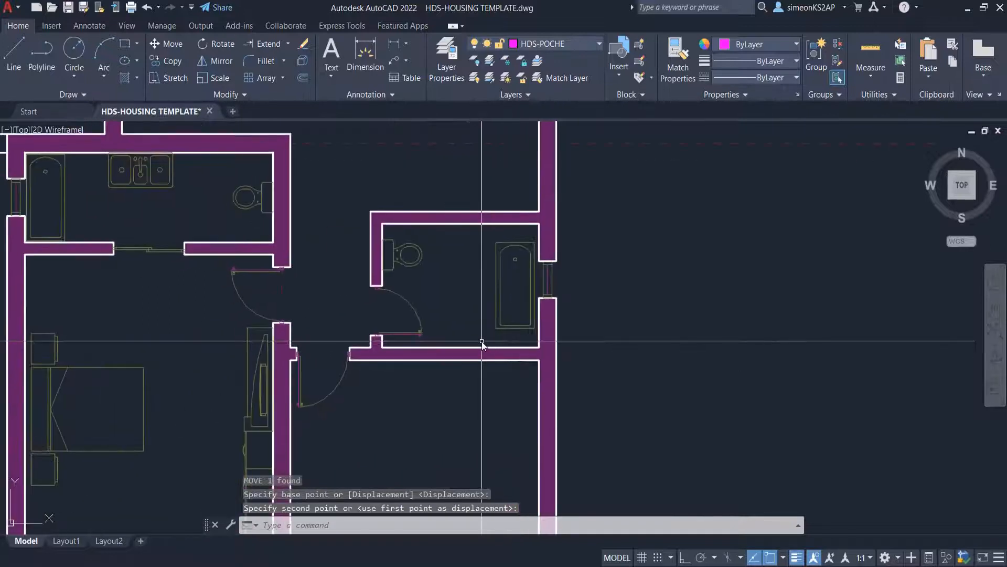
{"action": "key", "text": "Escape"}
Step: Move the small single-basin sink from the magenta-framed furniture set to the midpoint of the small bathroom's lower wall, its back edge on the inner face
{"action": "middle_click_drag", "start_coordinate": [465, 274], "coordinate": [524, 275]}
{"action": "scroll", "coordinate": [514, 326], "scroll_direction": "down", "scroll_amount": 2}
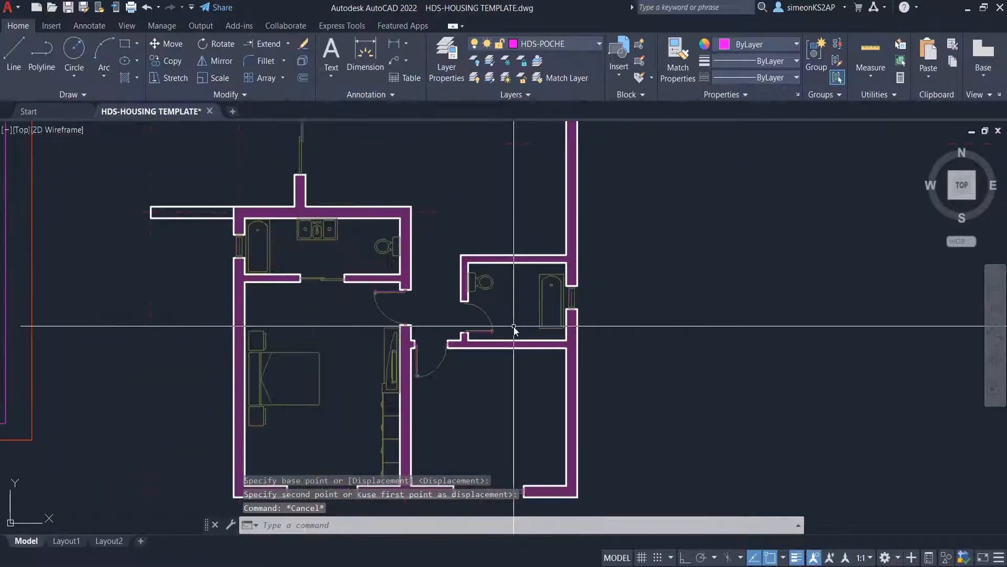
{"action": "scroll", "coordinate": [329, 244], "scroll_direction": "down", "scroll_amount": 2}
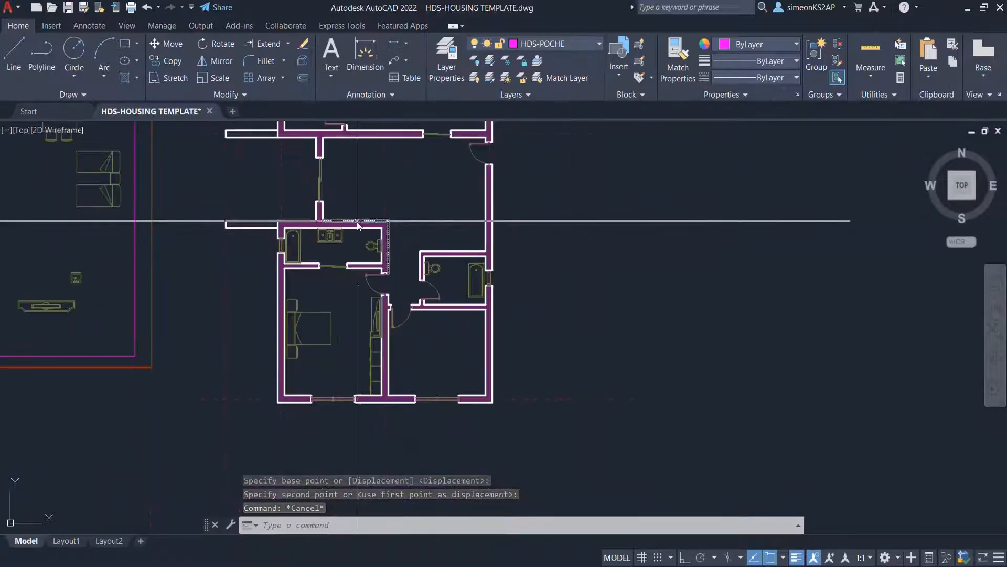
{"action": "middle_click_drag", "start_coordinate": [356, 225], "coordinate": [338, 253]}
{"action": "scroll", "coordinate": [323, 257], "scroll_direction": "down", "scroll_amount": 4}
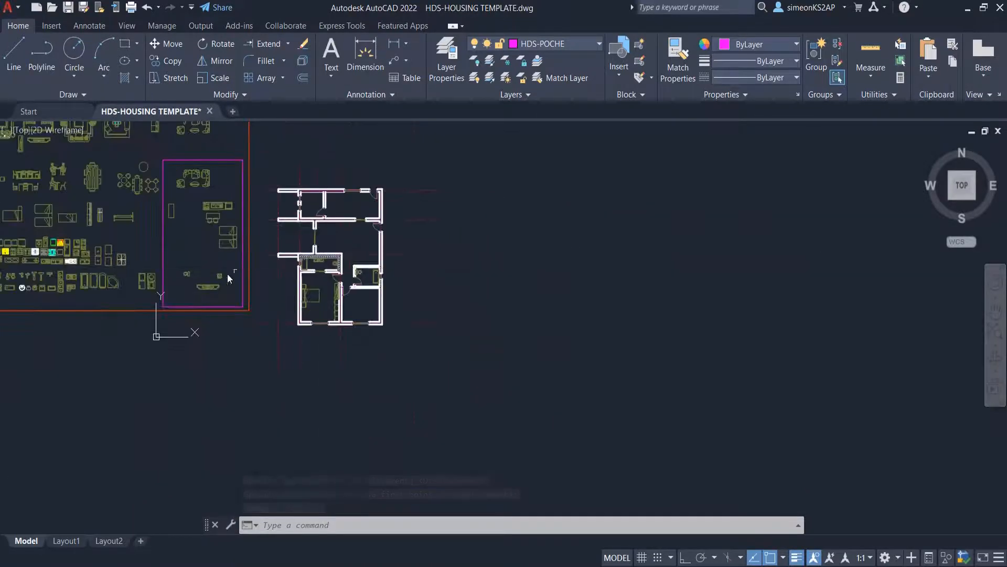
{"action": "scroll", "coordinate": [184, 270], "scroll_direction": "up", "scroll_amount": 4}
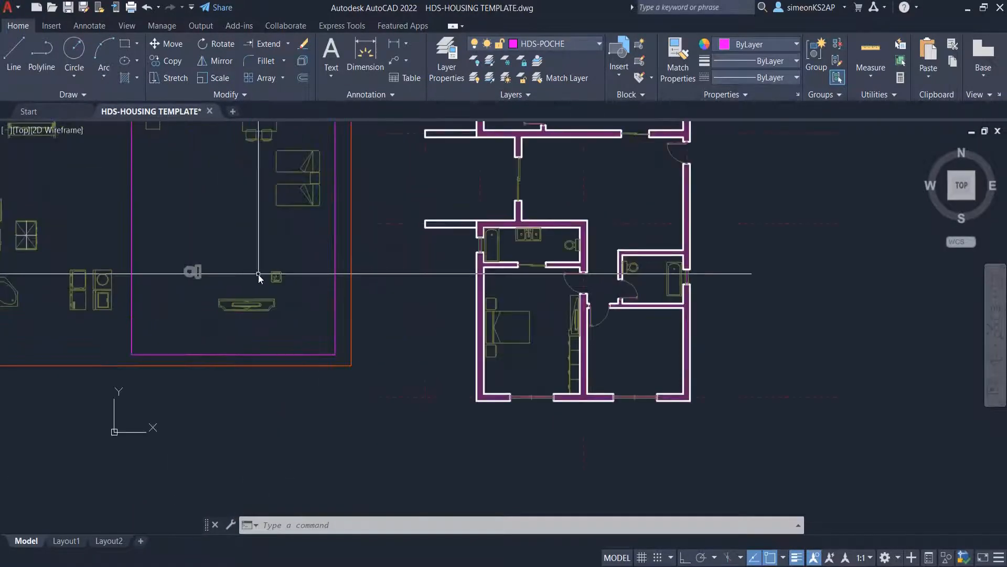
{"action": "scroll", "coordinate": [284, 277], "scroll_direction": "up", "scroll_amount": 4}
{"action": "left_click", "coordinate": [294, 297]}
{"action": "left_click", "coordinate": [250, 263]}
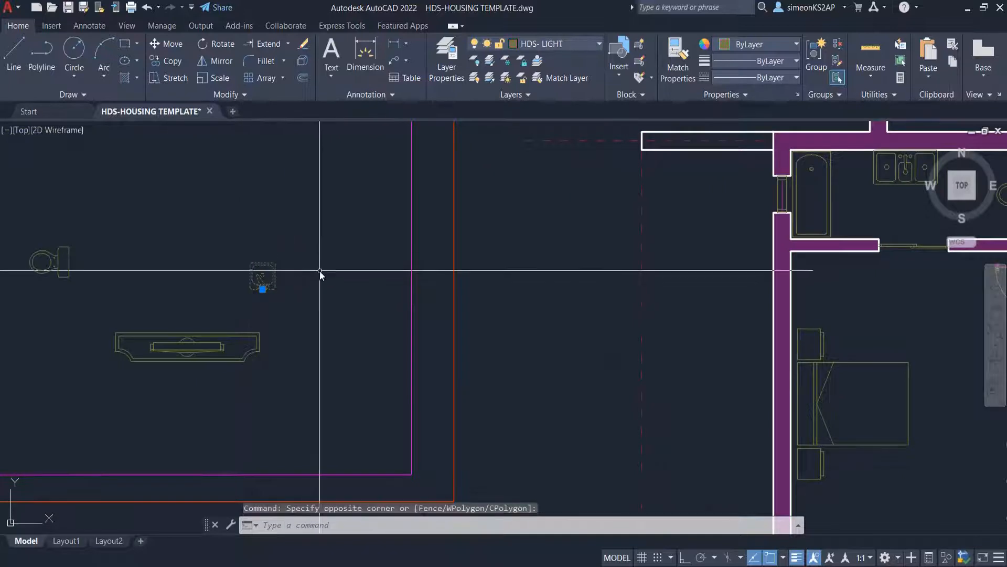
{"action": "middle_click_drag", "start_coordinate": [313, 264], "coordinate": [282, 237]}
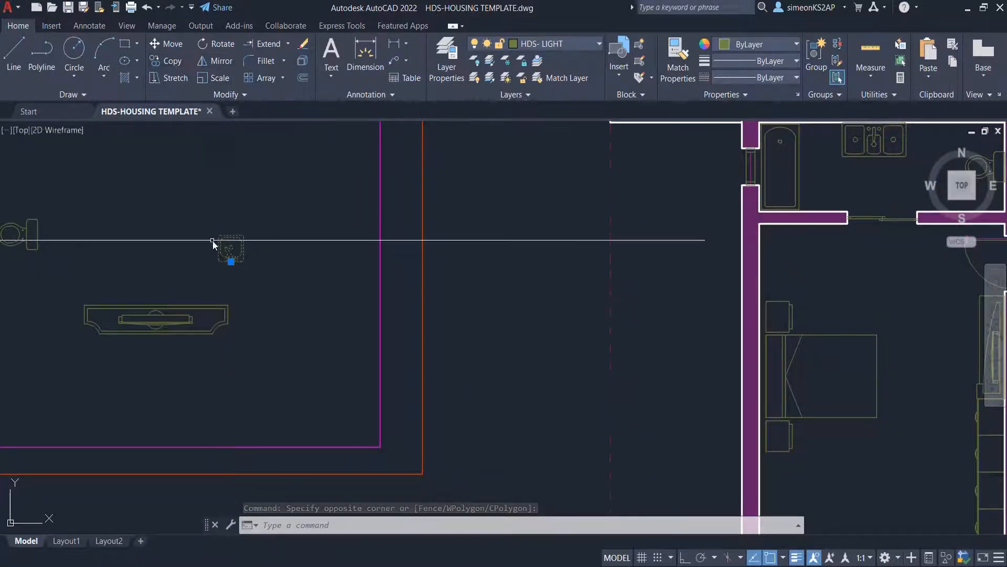
{"action": "key", "text": "m"}
{"action": "key", "text": "Return"}
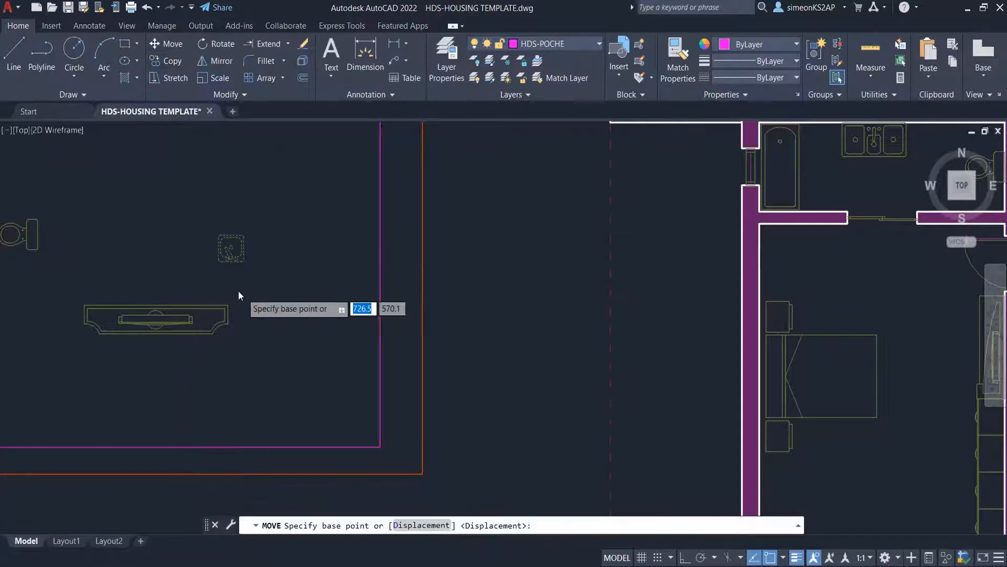
{"action": "scroll", "coordinate": [238, 290], "scroll_direction": "up", "scroll_amount": 3}
{"action": "left_click", "coordinate": [215, 214]}
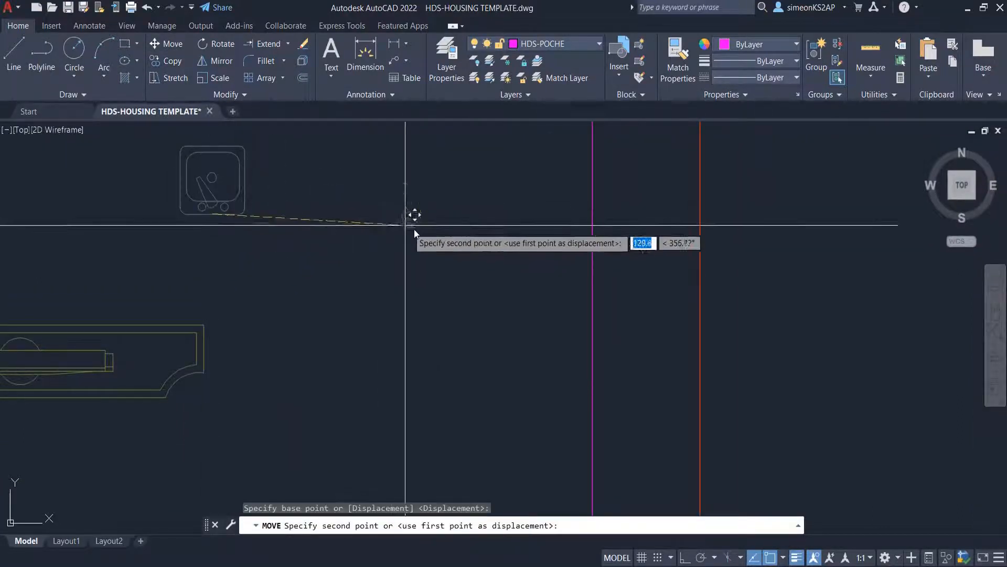
{"action": "scroll", "coordinate": [420, 220], "scroll_direction": "down", "scroll_amount": 3}
{"action": "scroll", "coordinate": [498, 315], "scroll_direction": "up", "scroll_amount": 3}
{"action": "scroll", "coordinate": [472, 341], "scroll_direction": "up", "scroll_amount": 5}
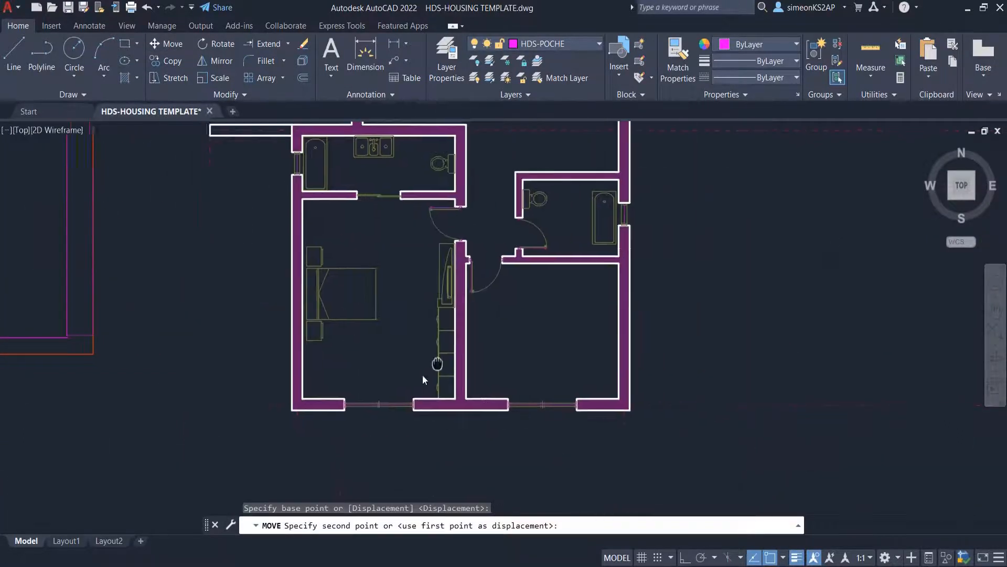
{"action": "scroll", "coordinate": [581, 284], "scroll_direction": "up", "scroll_amount": 2}
{"action": "middle_click_drag", "start_coordinate": [544, 281], "coordinate": [465, 321]}
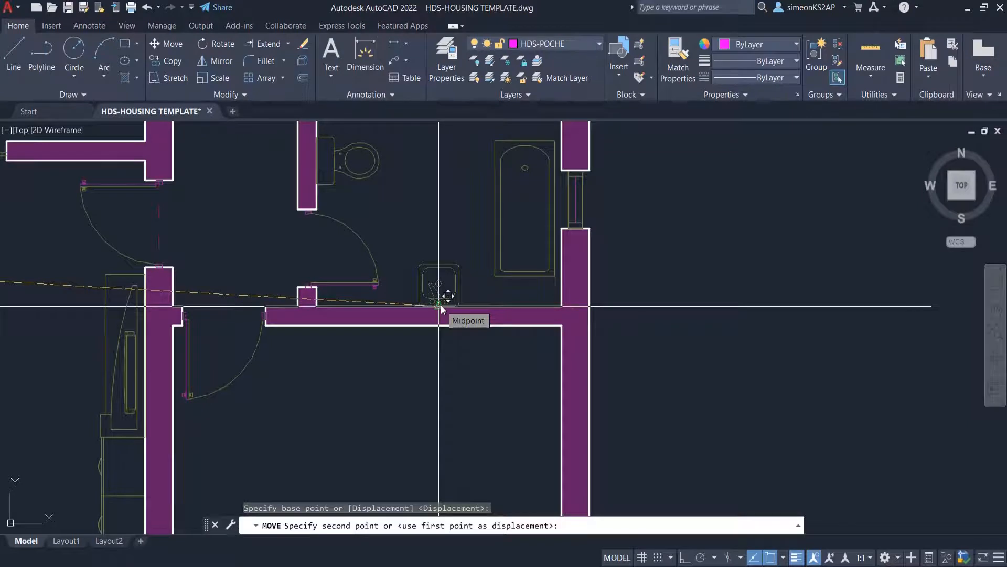
{"action": "key", "text": "Escape"}
Step: Move the small bathroom's sink slightly along the lower wall toward the door, with Ortho on
{"action": "left_click", "coordinate": [469, 305]}
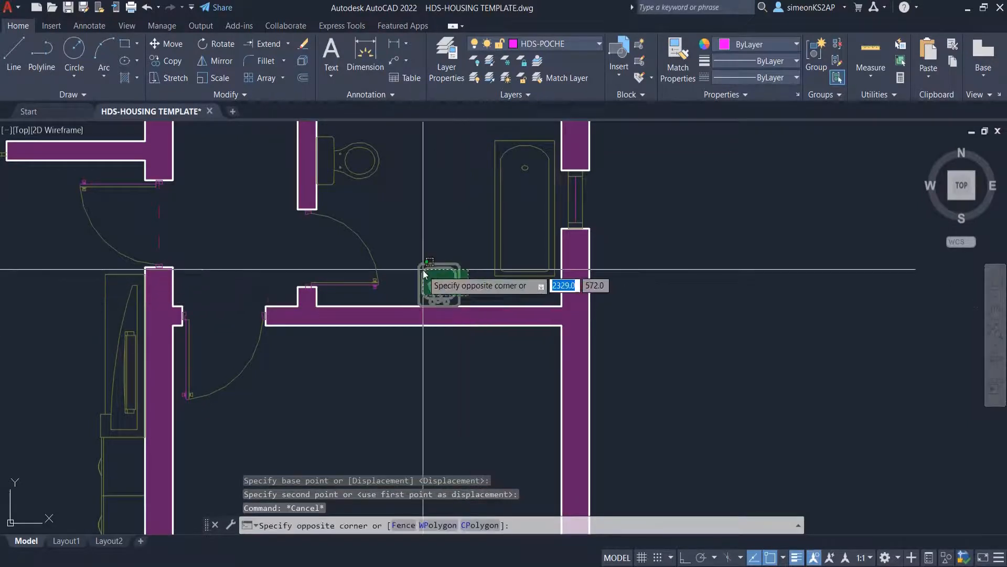
{"action": "scroll", "coordinate": [424, 270], "scroll_direction": "up", "scroll_amount": 3}
{"action": "left_click", "coordinate": [424, 271]}
{"action": "scroll", "coordinate": [471, 296], "scroll_direction": "down", "scroll_amount": 2}
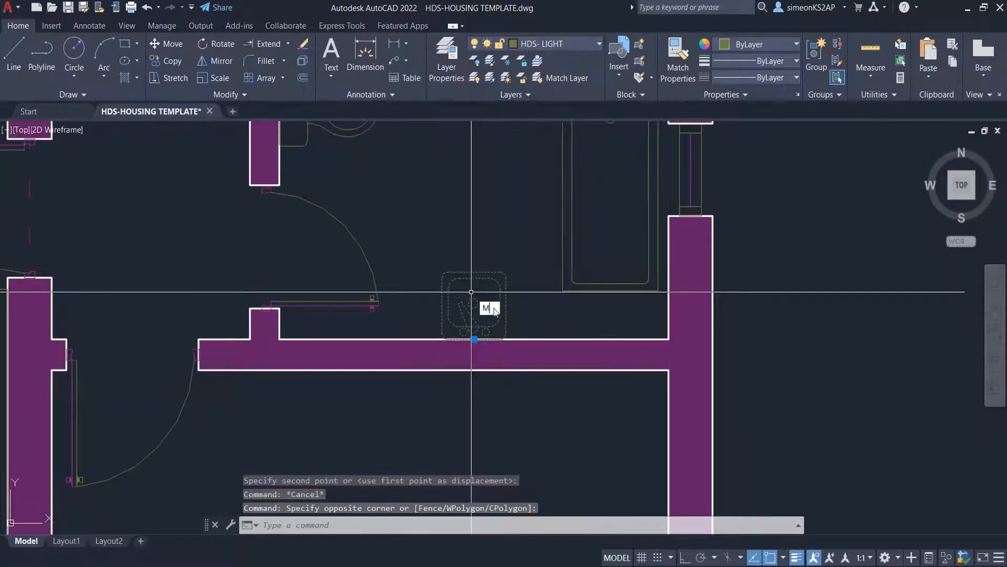
{"action": "type", "text": "M"}
{"action": "key", "text": "Return"}
{"action": "left_click", "coordinate": [541, 319]}
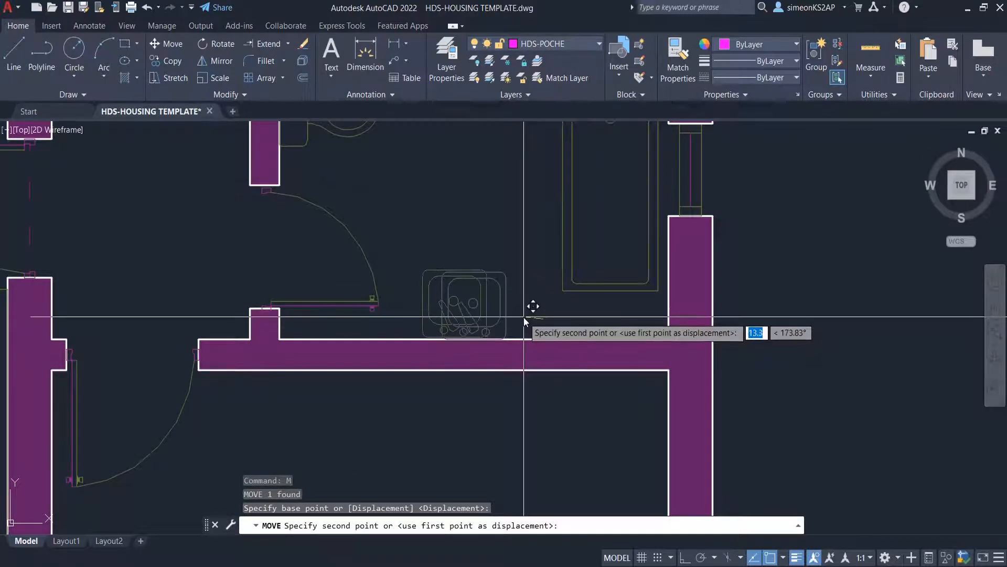
{"action": "left_click", "coordinate": [684, 557]}
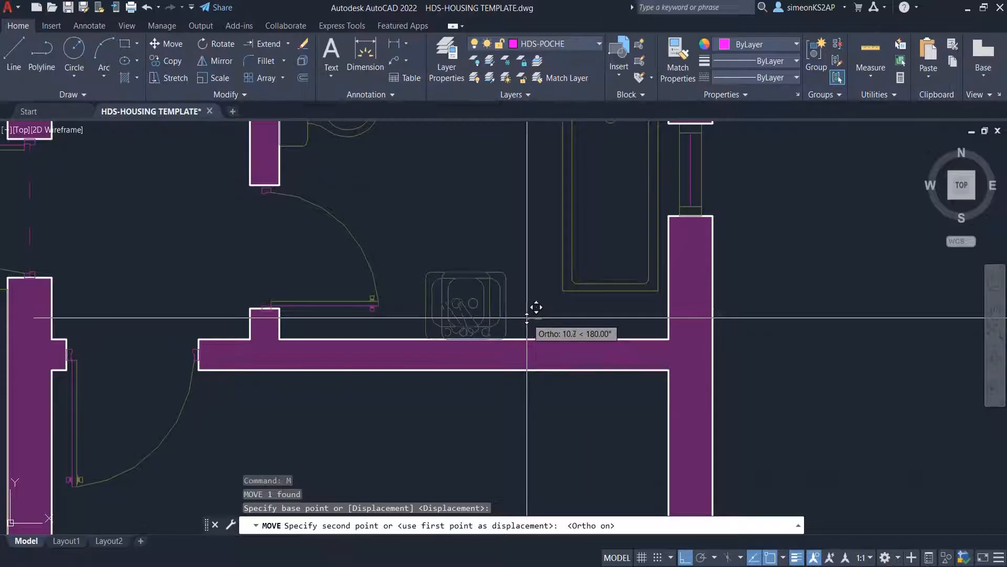
{"action": "key", "text": "Escape"}
{"action": "scroll", "coordinate": [527, 318], "scroll_direction": "down", "scroll_amount": 5}
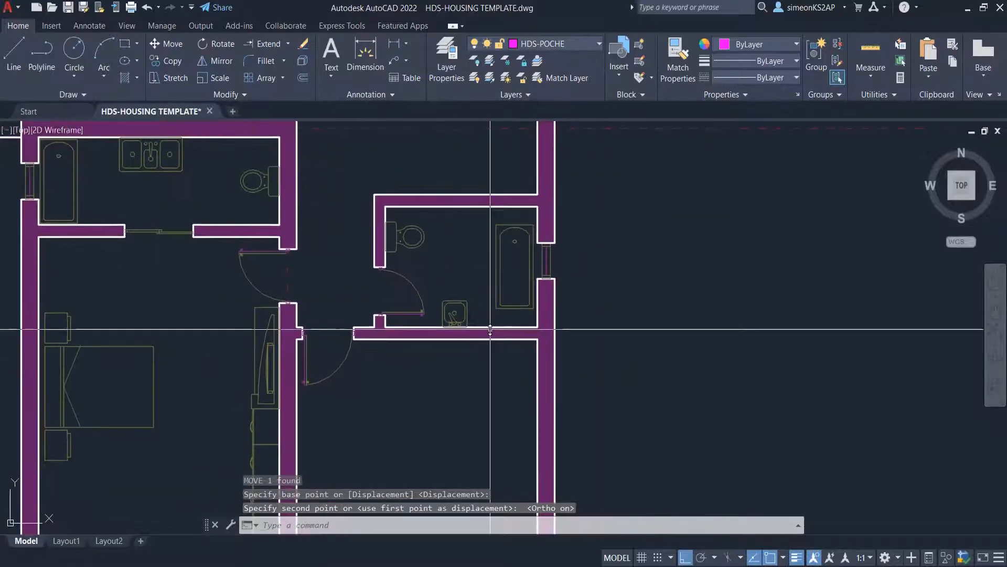
{"action": "key", "text": "Escape"}
Step: Move the twin-bed block from the magenta-framed furniture set into the second bedroom, its headboards against the outer side wall, with Ortho off
{"action": "scroll", "coordinate": [490, 330], "scroll_direction": "down", "scroll_amount": 6}
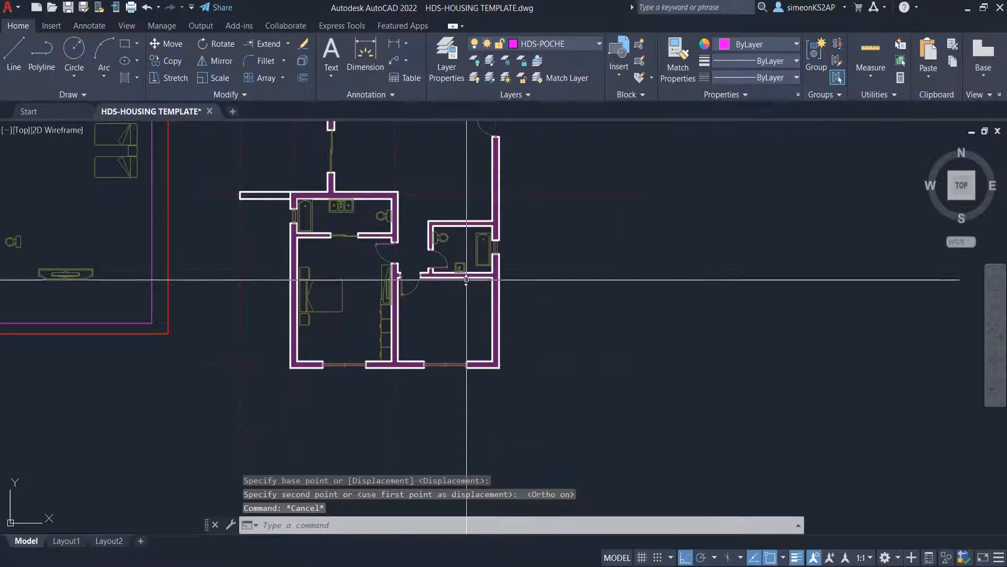
{"action": "scroll", "coordinate": [446, 302], "scroll_direction": "down", "scroll_amount": 2}
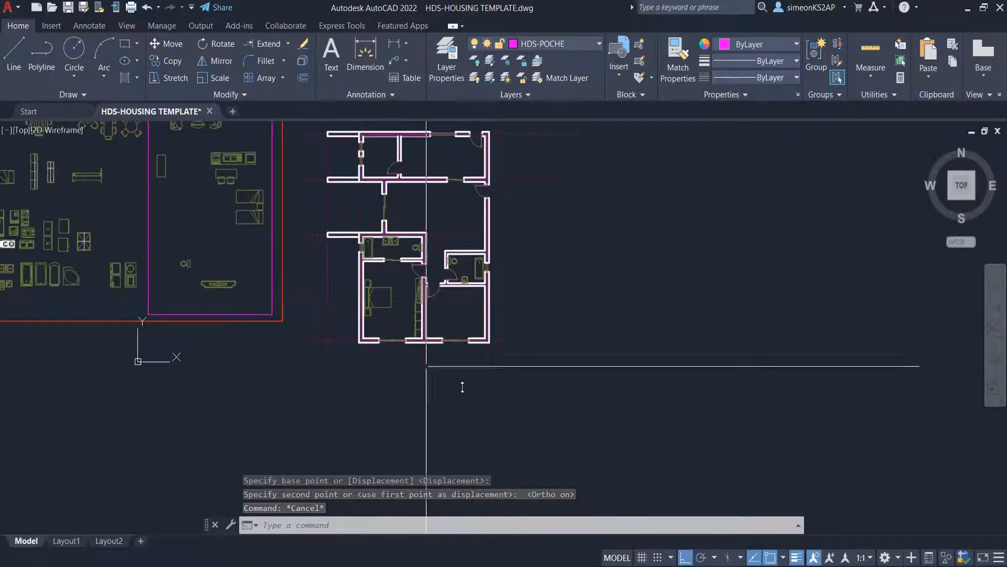
{"action": "scroll", "coordinate": [459, 312], "scroll_direction": "up", "scroll_amount": 4}
{"action": "scroll", "coordinate": [474, 314], "scroll_direction": "down", "scroll_amount": 4}
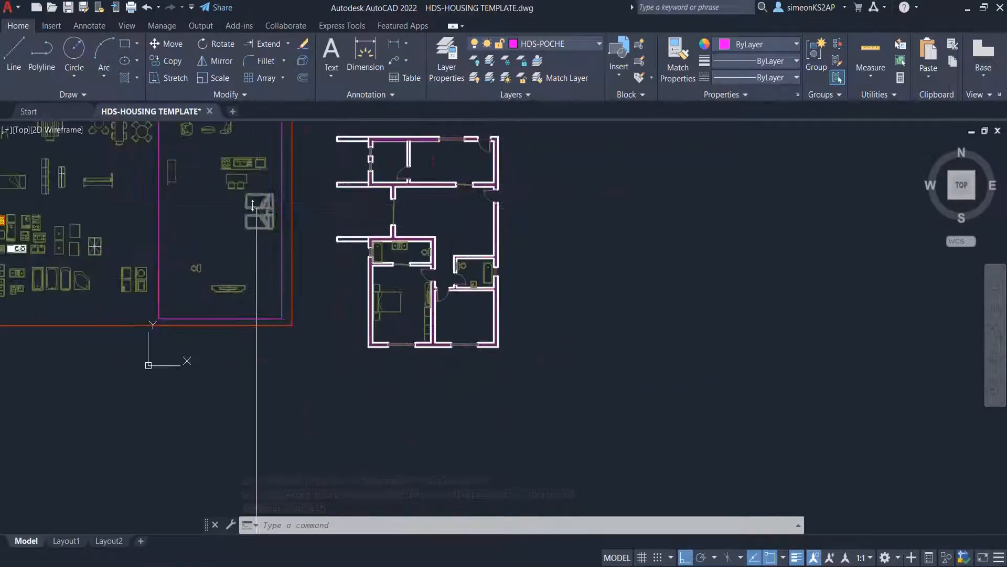
{"action": "left_click", "coordinate": [259, 208]}
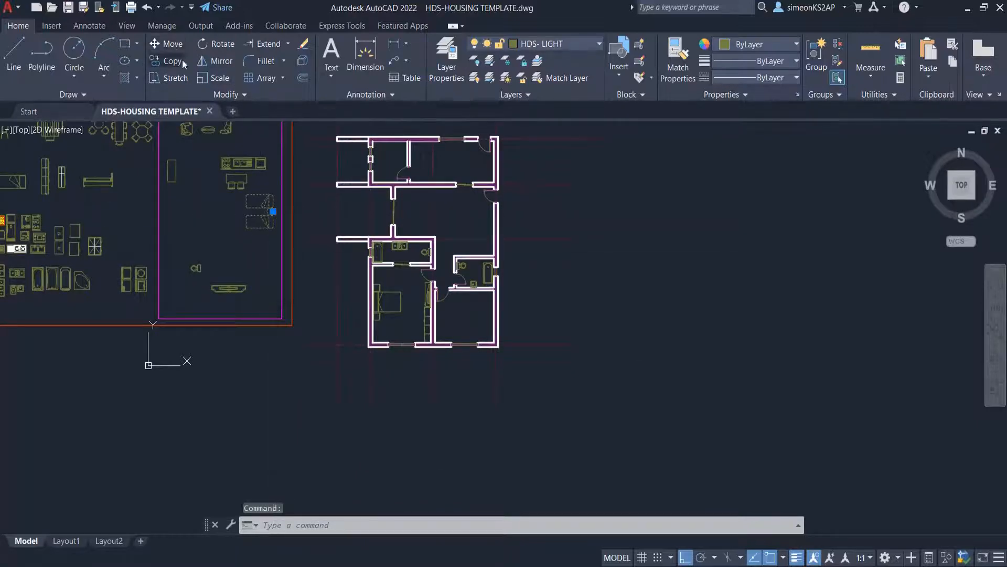
{"action": "left_click", "coordinate": [166, 43]}
{"action": "scroll", "coordinate": [273, 205], "scroll_direction": "up", "scroll_amount": 4}
{"action": "left_click", "coordinate": [272, 214]}
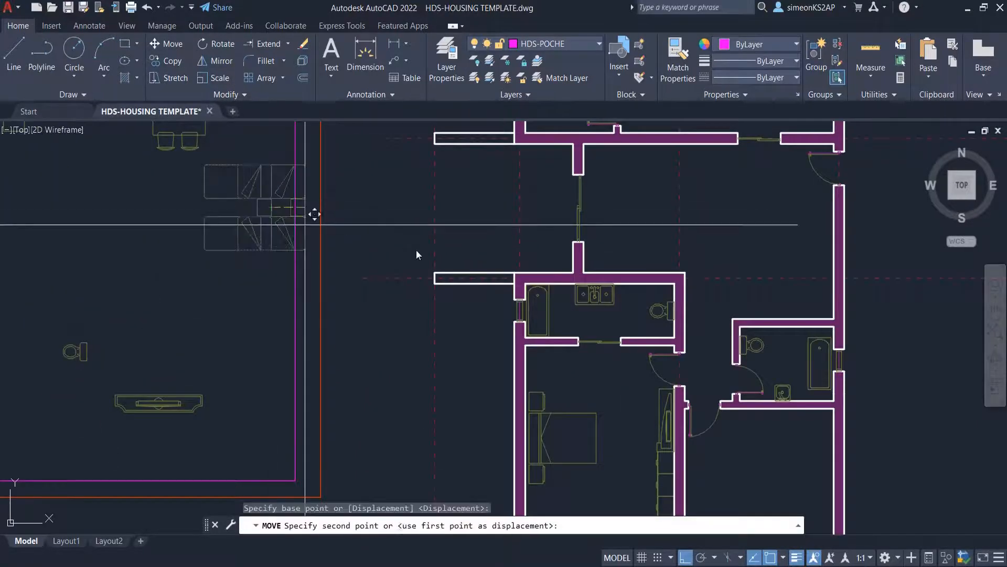
{"action": "scroll", "coordinate": [417, 255], "scroll_direction": "down", "scroll_amount": 5}
{"action": "scroll", "coordinate": [439, 242], "scroll_direction": "up", "scroll_amount": 5}
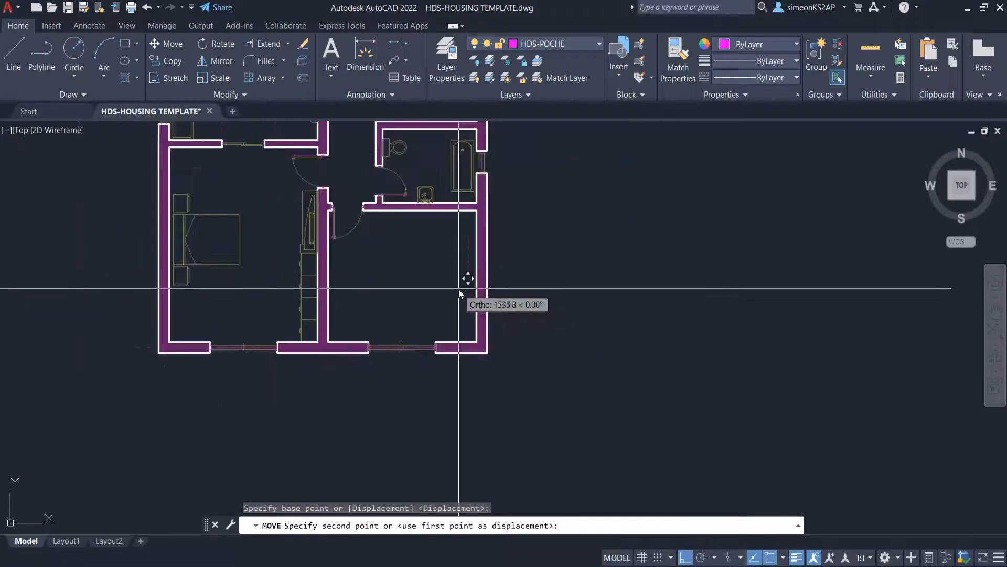
{"action": "scroll", "coordinate": [469, 292], "scroll_direction": "down", "scroll_amount": 3}
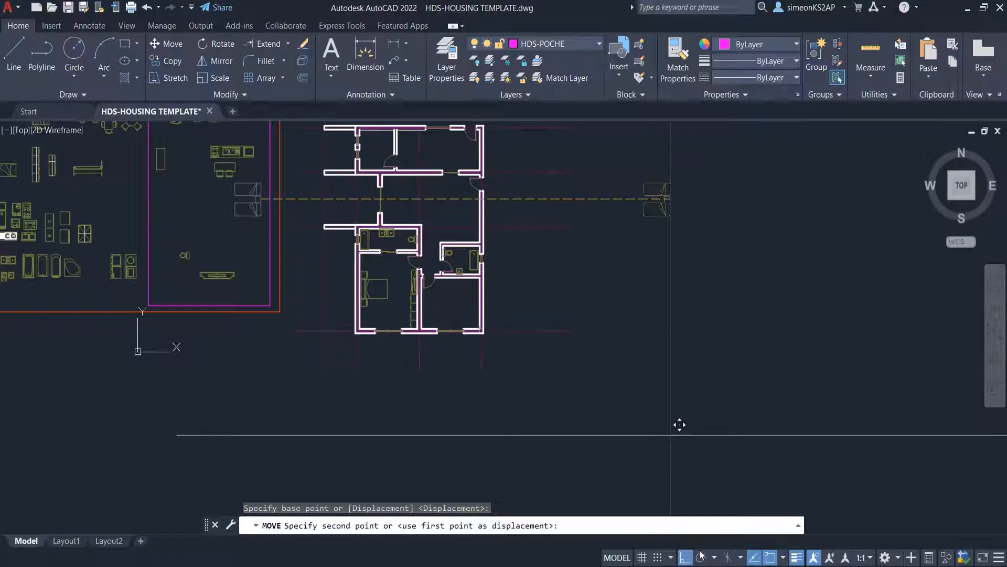
{"action": "scroll", "coordinate": [472, 302], "scroll_direction": "up", "scroll_amount": 5}
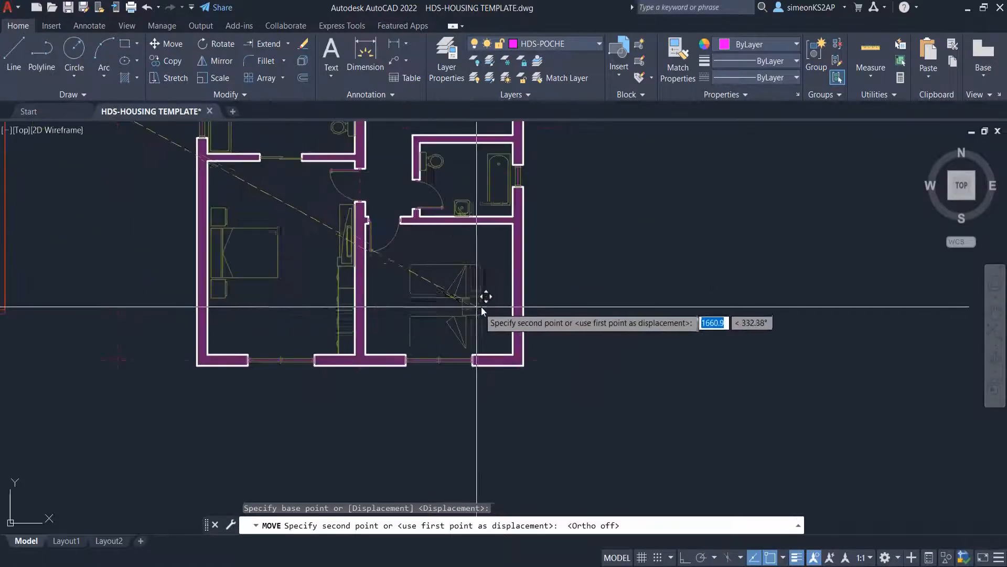
{"action": "left_click", "coordinate": [508, 288]}
Step: Move the twin-bed block slightly off the second bedroom's outer wall, leaving a small gap behind the headboards
{"action": "scroll", "coordinate": [476, 284], "scroll_direction": "up", "scroll_amount": 4}
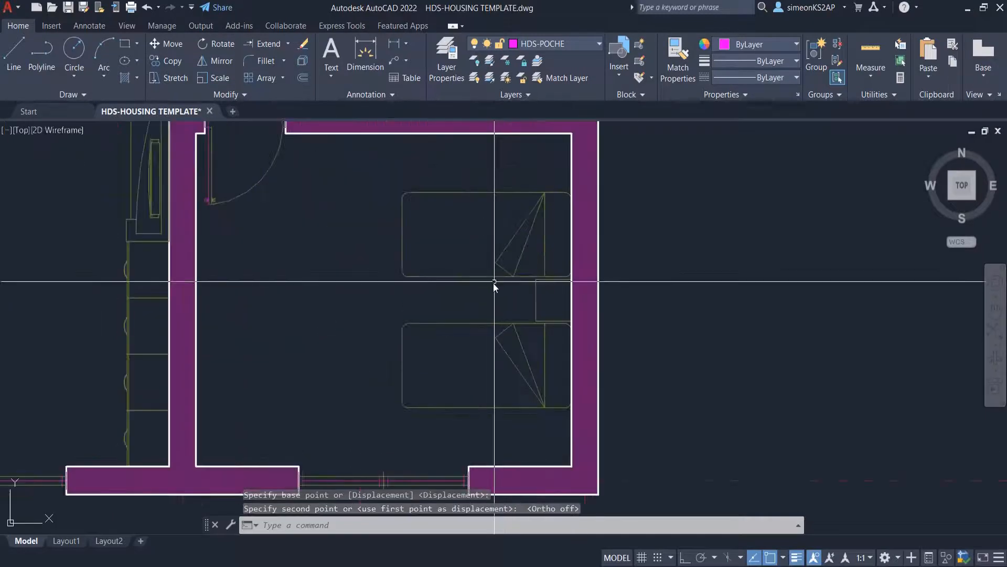
{"action": "left_click", "coordinate": [496, 276]}
{"action": "type", "text": "m"}
{"action": "key", "text": "Return"}
{"action": "scroll", "coordinate": [458, 341], "scroll_direction": "down", "scroll_amount": 2}
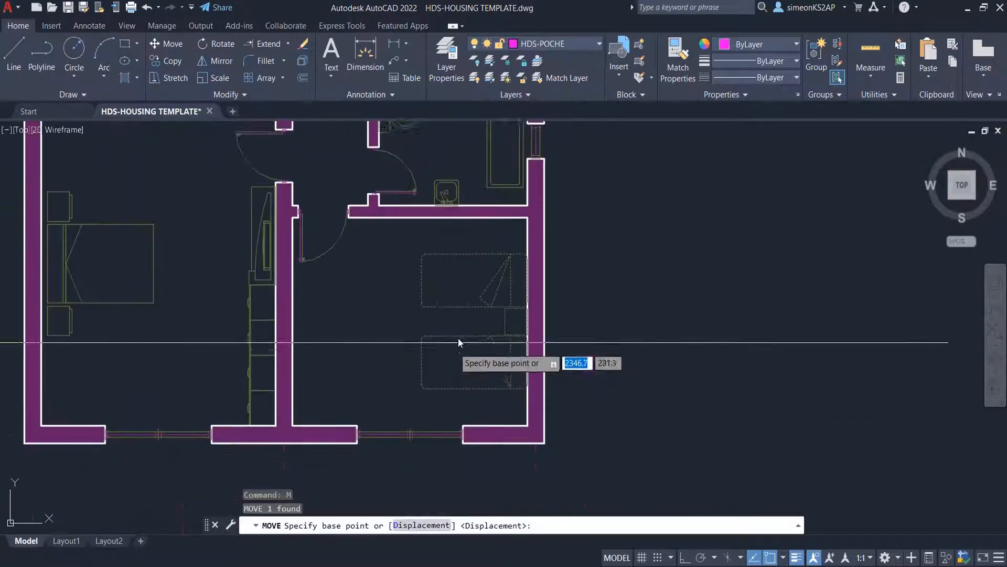
{"action": "middle_click_drag", "start_coordinate": [458, 338], "coordinate": [466, 319]}
{"action": "left_click", "coordinate": [426, 304]}
{"action": "left_click", "coordinate": [420, 305]}
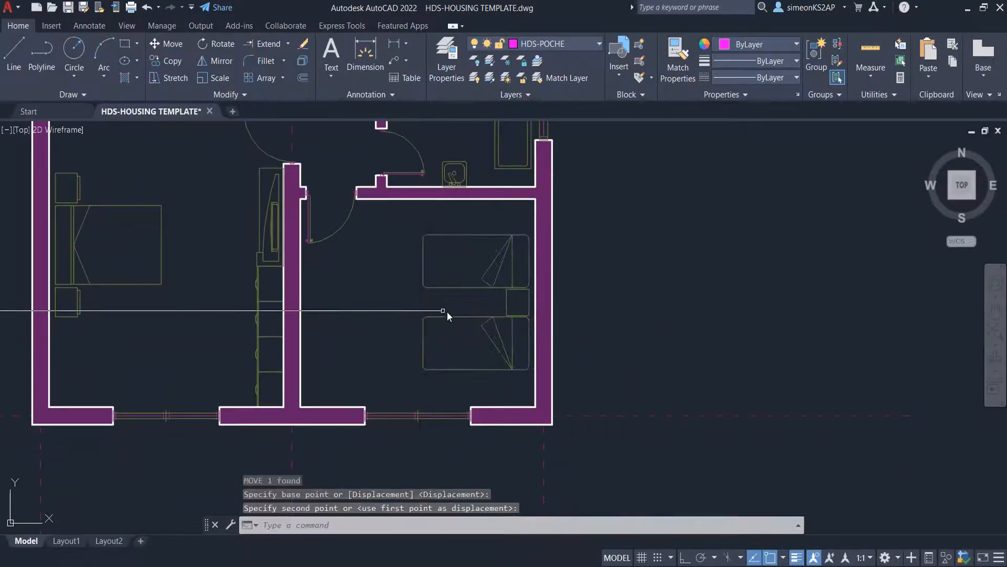
Step: Mirror the main bedroom's wardrobe row across the centre of the partition wall into the second bedroom, keeping the source, with Ortho on
{"action": "scroll", "coordinate": [447, 311], "scroll_direction": "down", "scroll_amount": 3}
{"action": "scroll", "coordinate": [449, 324], "scroll_direction": "up", "scroll_amount": 1}
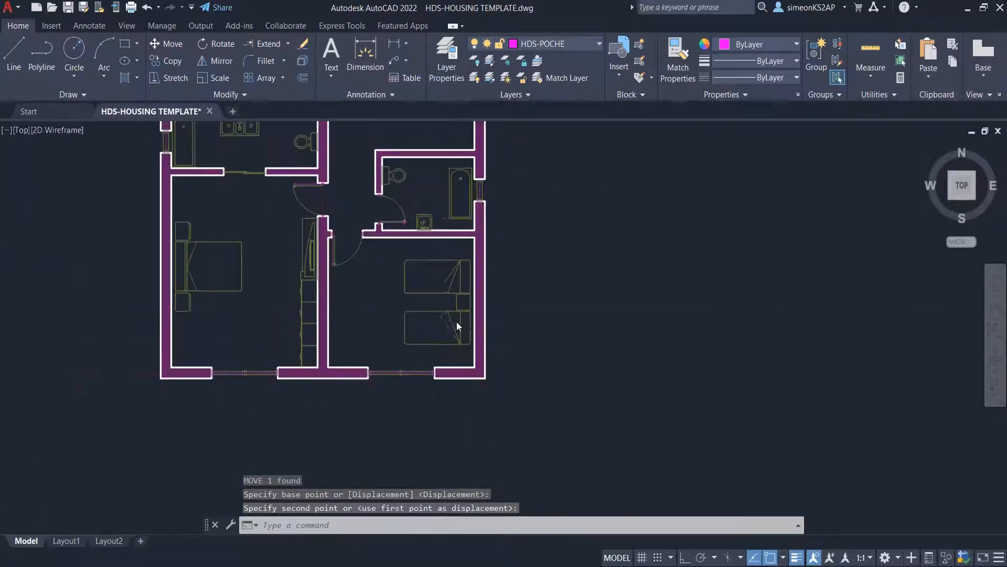
{"action": "scroll", "coordinate": [462, 325], "scroll_direction": "down", "scroll_amount": 1}
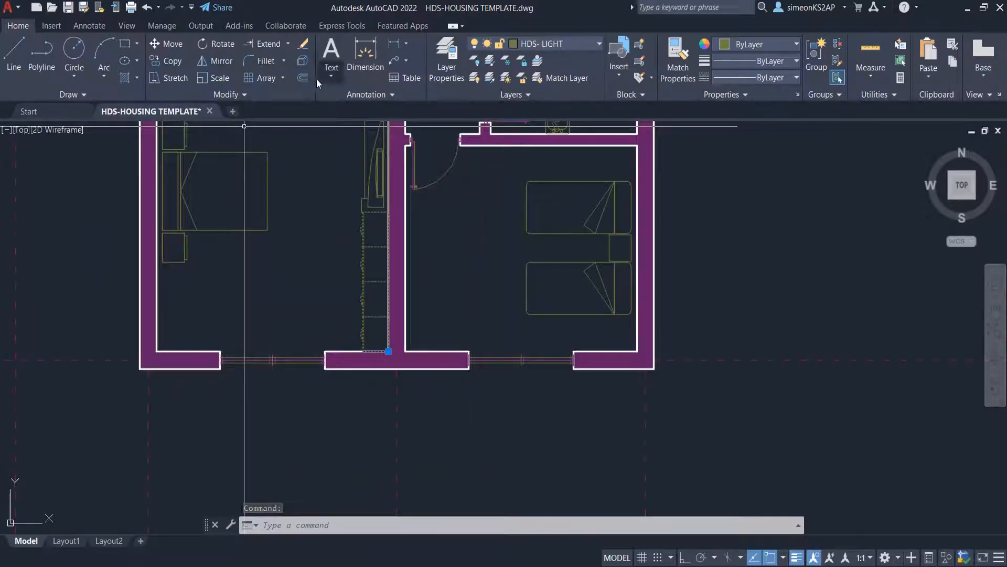
{"action": "left_click", "coordinate": [222, 62]}
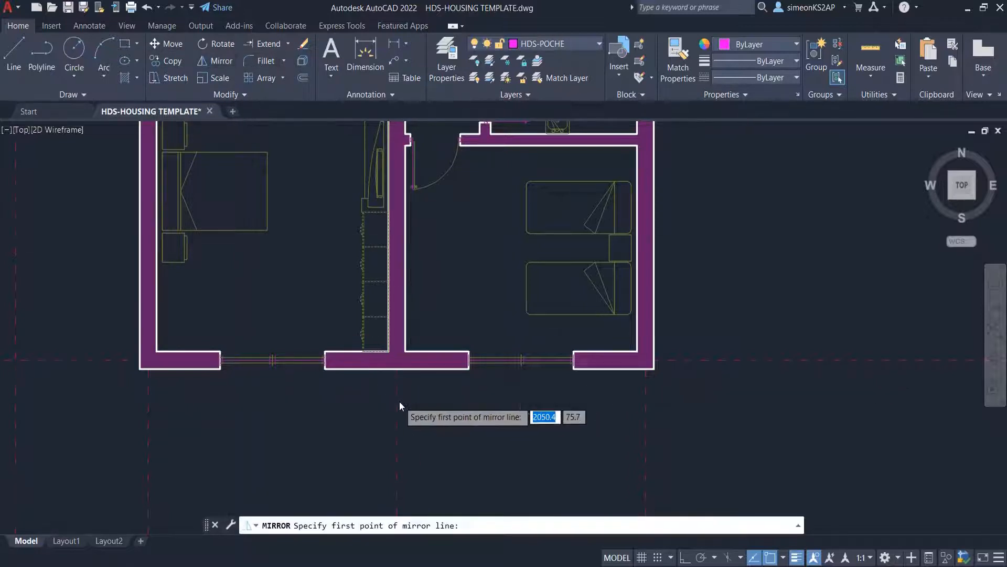
{"action": "scroll", "coordinate": [395, 368], "scroll_direction": "up", "scroll_amount": 2}
{"action": "left_click", "coordinate": [394, 346]}
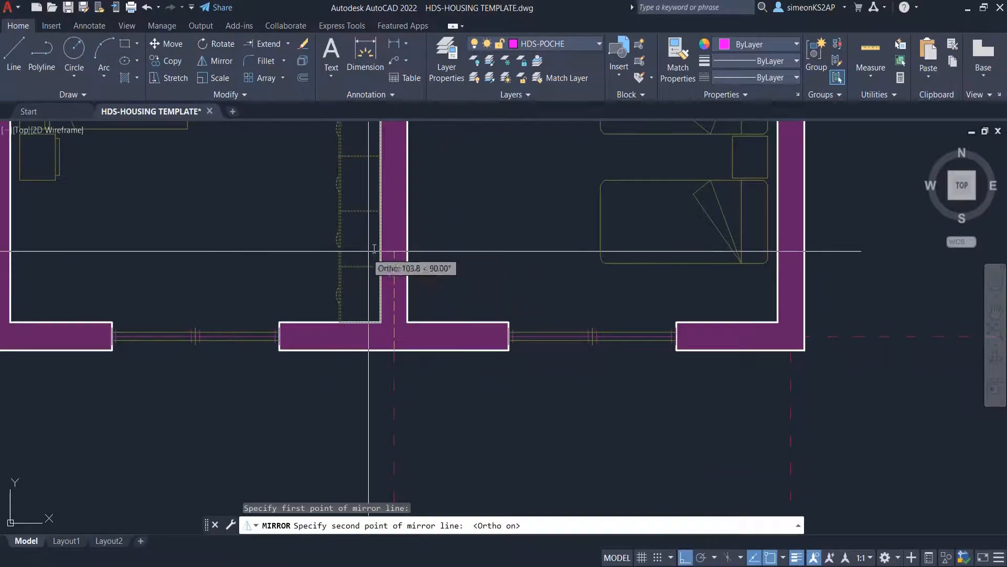
{"action": "left_click", "coordinate": [397, 165]}
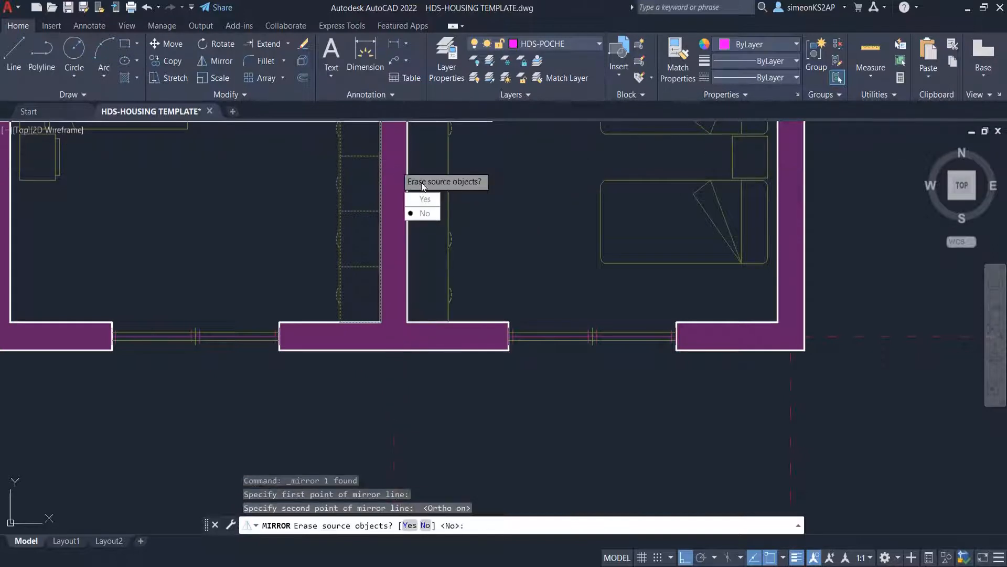
{"action": "left_click", "coordinate": [426, 213]}
{"action": "middle_click_drag", "start_coordinate": [483, 197], "coordinate": [461, 236]}
{"action": "scroll", "coordinate": [383, 157], "scroll_direction": "up", "scroll_amount": 2}
{"action": "scroll", "coordinate": [462, 236], "scroll_direction": "down", "scroll_amount": 10}
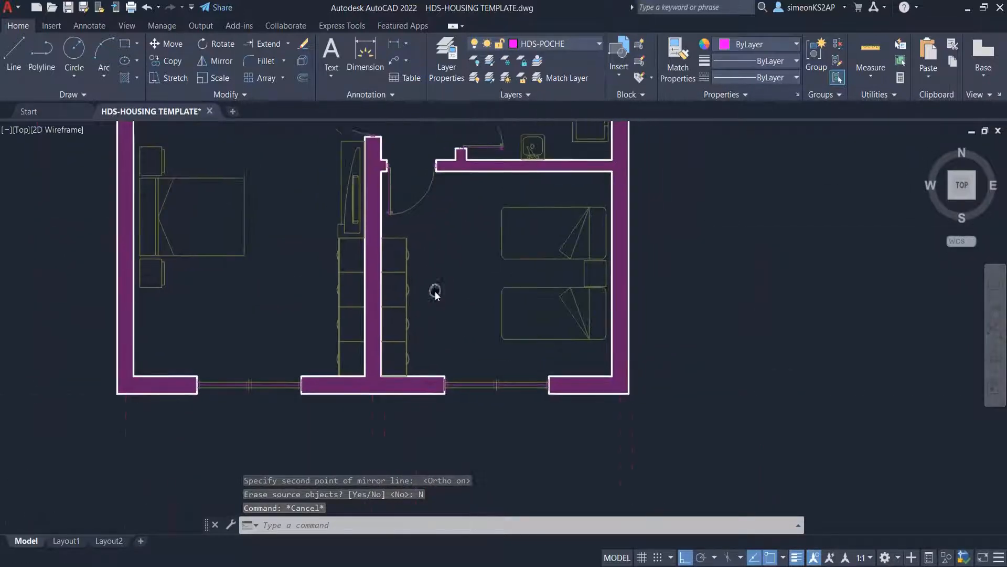
Step: Try to move the grouped sofa set from the magenta-framed furniture set into the living room by its coffee table, with Ortho off
{"action": "middle_click_drag", "start_coordinate": [446, 294], "coordinate": [426, 368]}
{"action": "scroll", "coordinate": [436, 323], "scroll_direction": "up", "scroll_amount": 4}
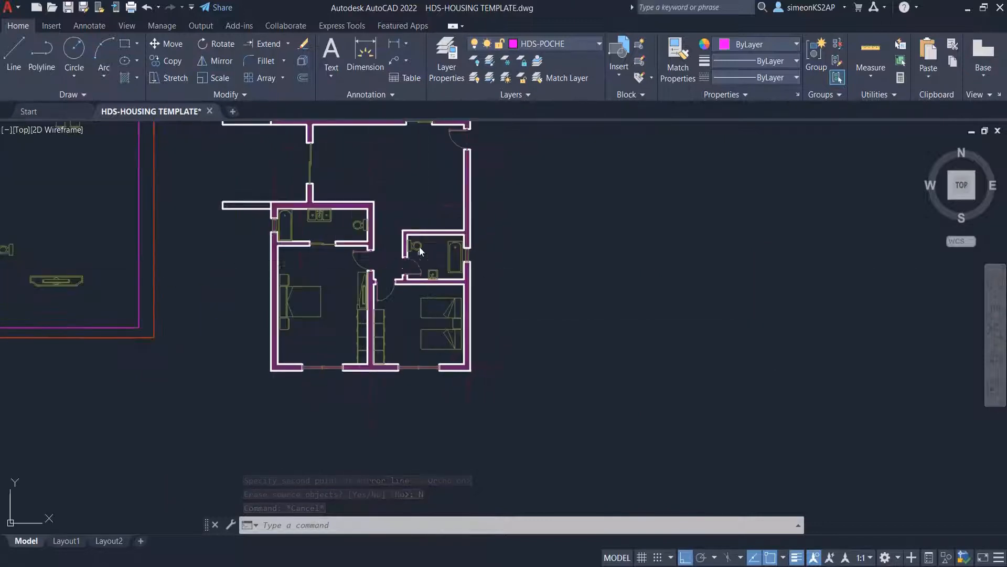
{"action": "scroll", "coordinate": [437, 309], "scroll_direction": "down", "scroll_amount": 2}
{"action": "scroll", "coordinate": [439, 310], "scroll_direction": "up", "scroll_amount": 2}
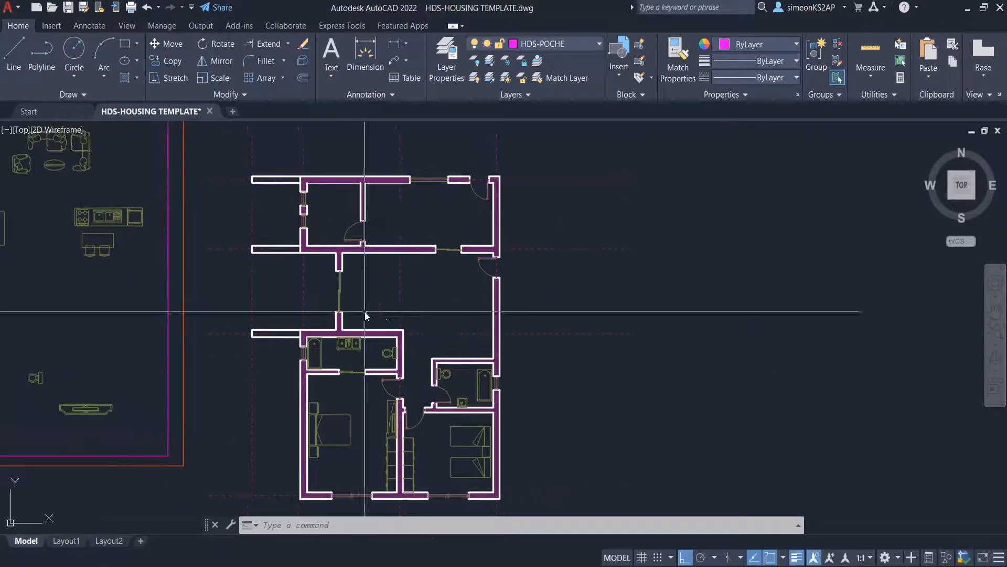
{"action": "middle_click_drag", "start_coordinate": [364, 312], "coordinate": [433, 309]}
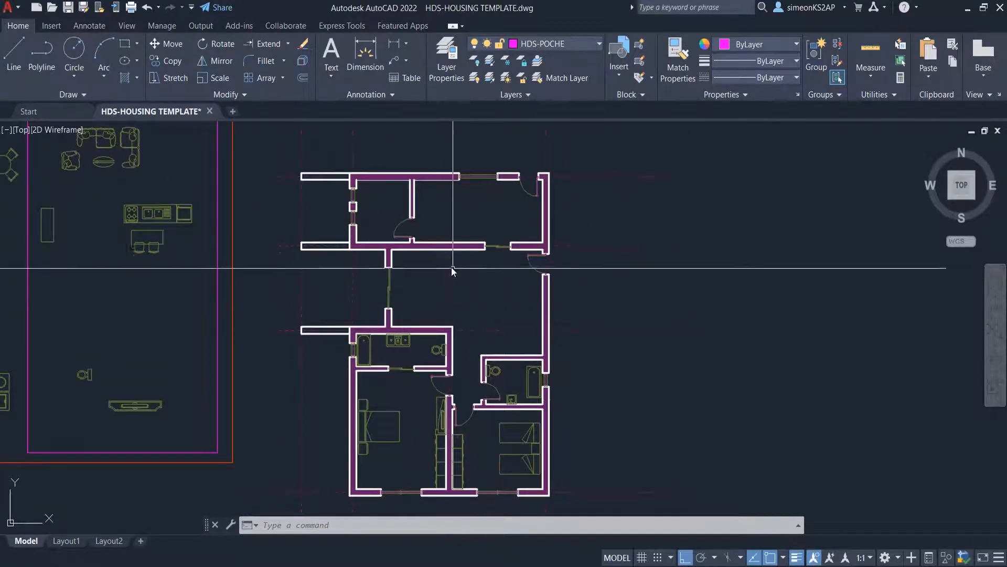
{"action": "middle_click_drag", "start_coordinate": [337, 259], "coordinate": [399, 285]}
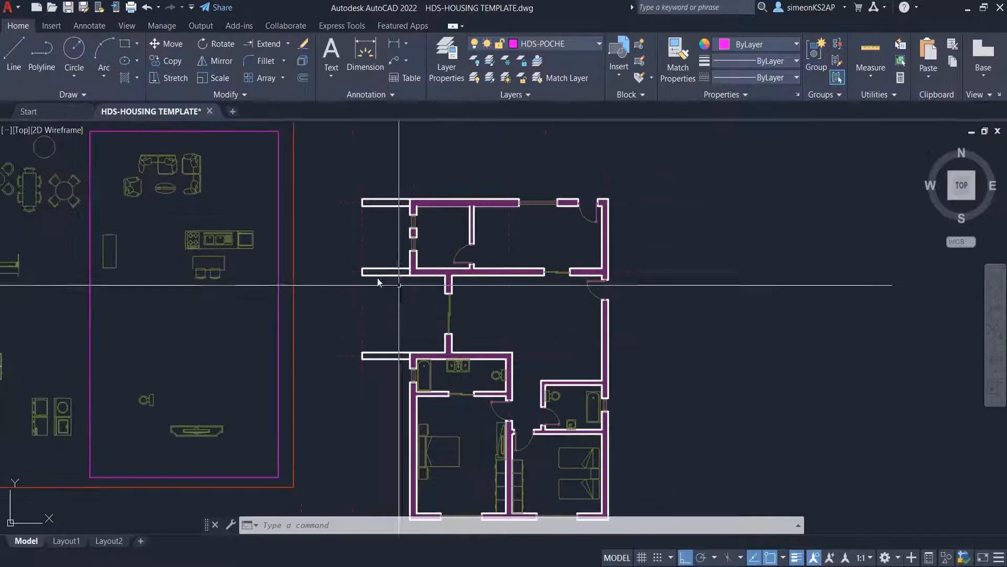
{"action": "left_click", "coordinate": [202, 181]}
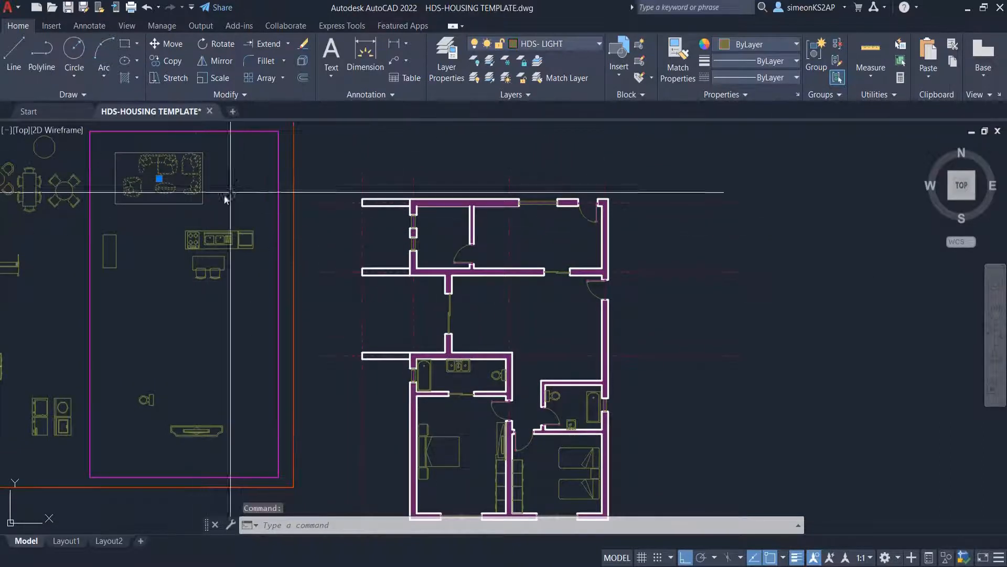
{"action": "left_click", "coordinate": [167, 44]}
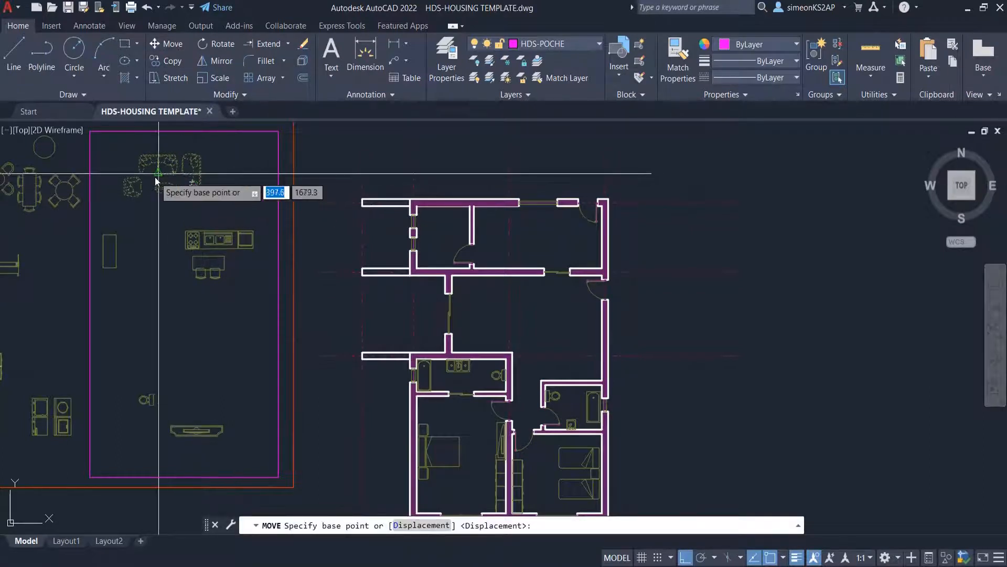
{"action": "left_click", "coordinate": [171, 187]}
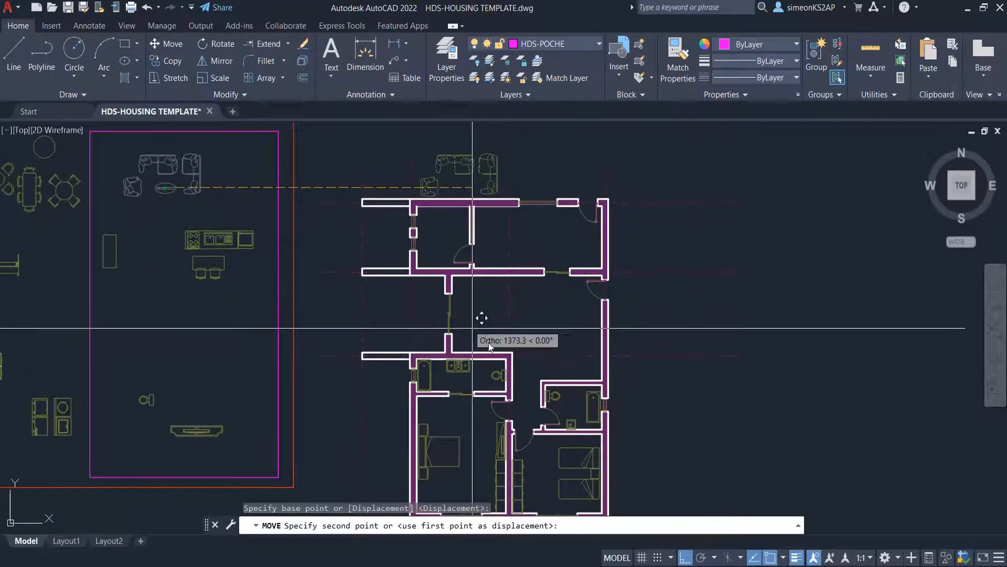
{"action": "left_click", "coordinate": [687, 559]}
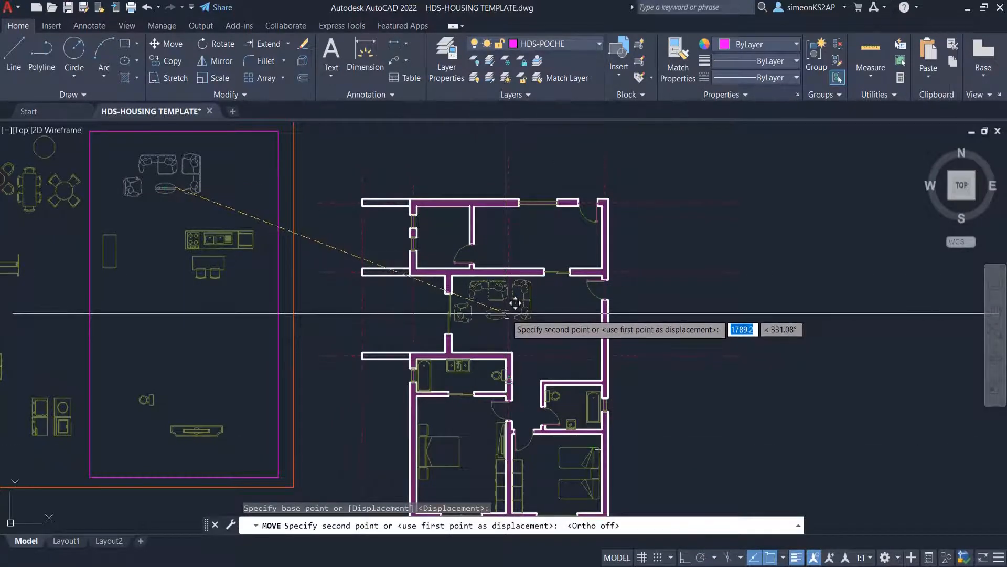
{"action": "left_click", "coordinate": [514, 300]}
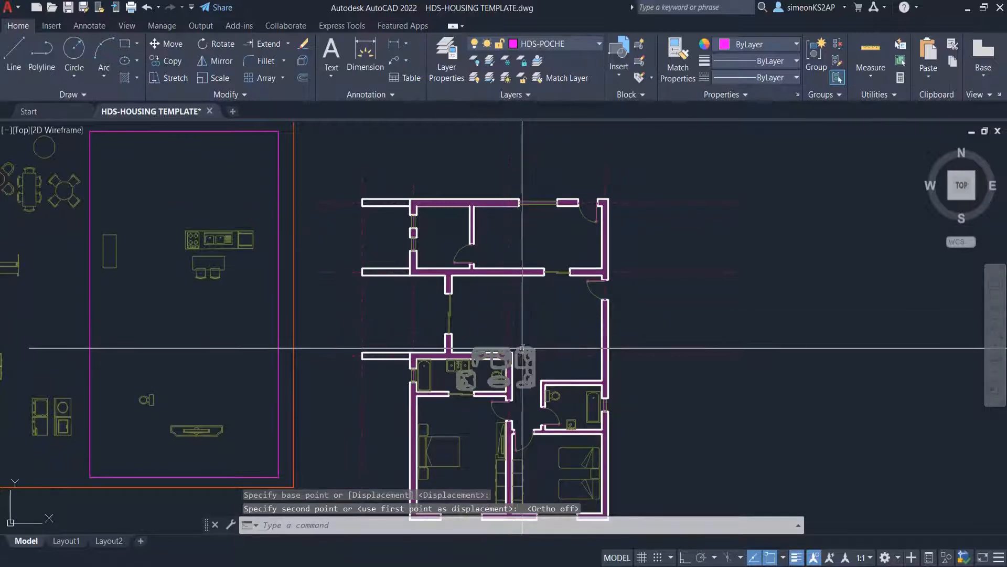
{"action": "key", "text": "ctrl+z"}
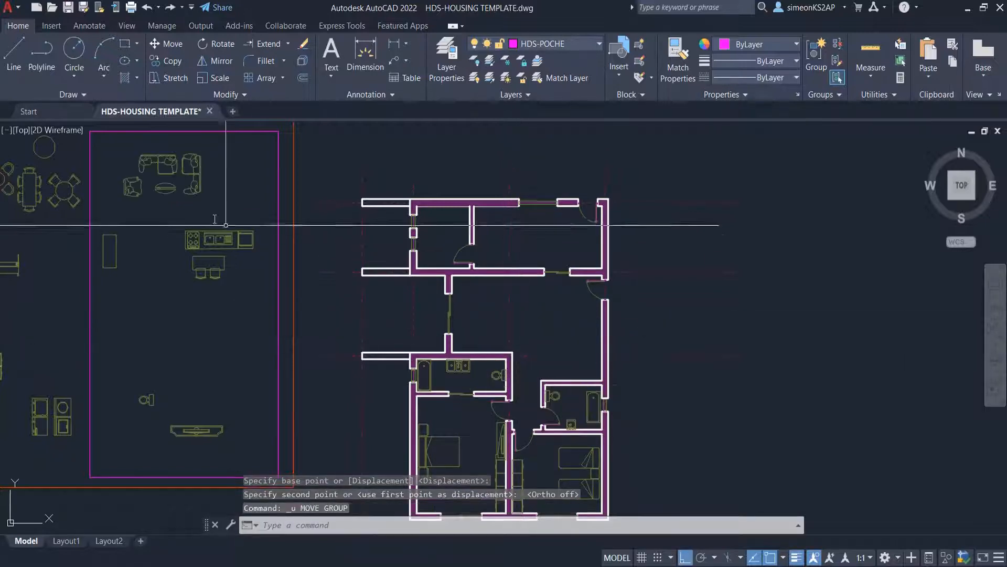
Step: Move the grouped sofa set by a point on its long sofa from the magenta-framed furniture set onto the house plan, with Ortho off
{"action": "left_click", "coordinate": [196, 173]}
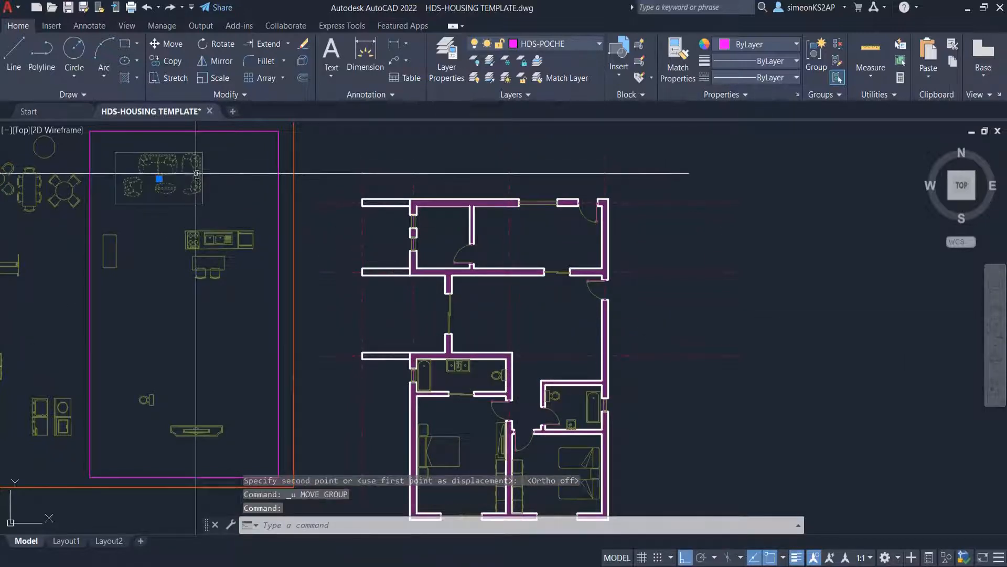
{"action": "left_click", "coordinate": [171, 47]}
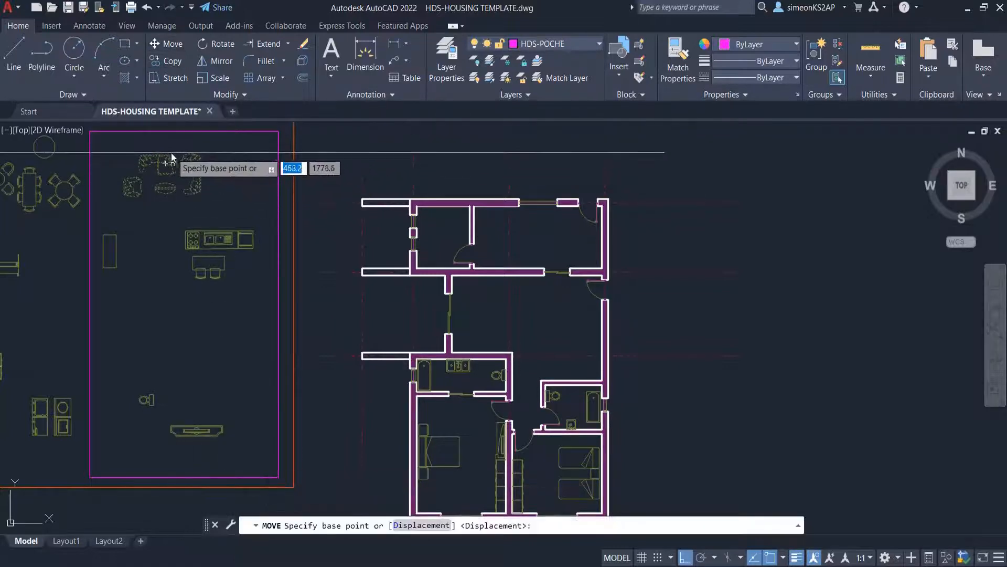
{"action": "left_click", "coordinate": [170, 164]}
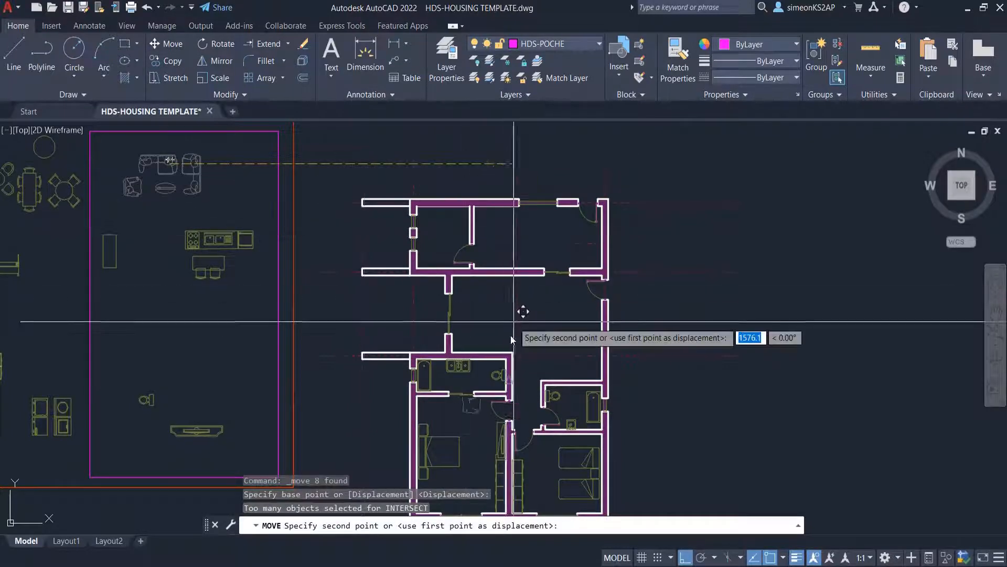
{"action": "left_click", "coordinate": [687, 558]}
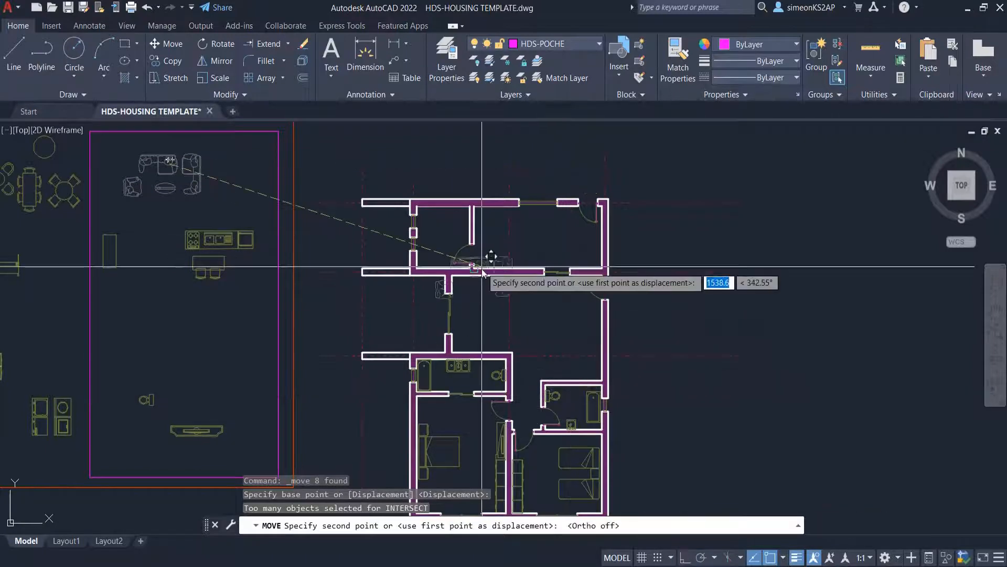
{"action": "scroll", "coordinate": [498, 298], "scroll_direction": "up", "scroll_amount": 2}
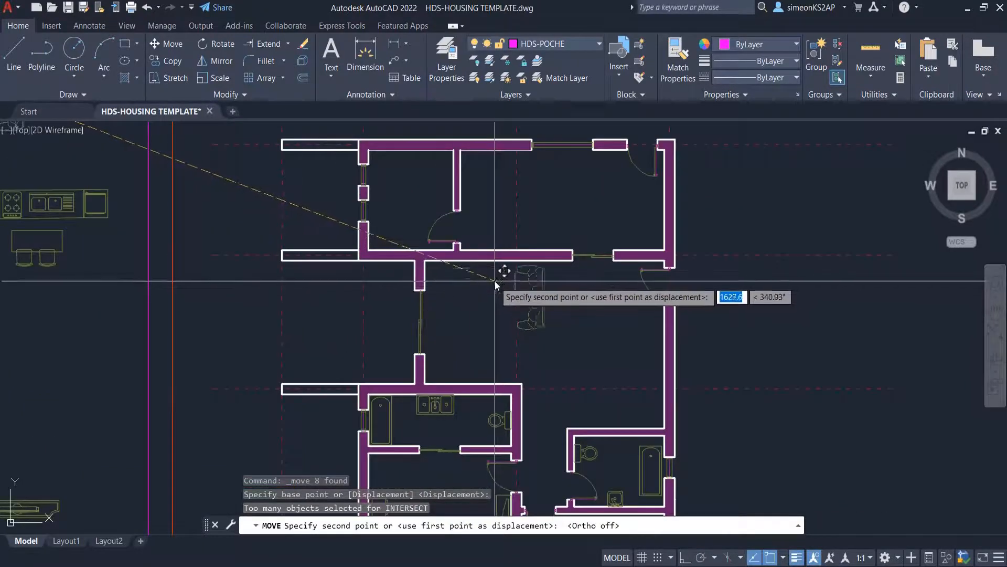
{"action": "left_click", "coordinate": [522, 285]}
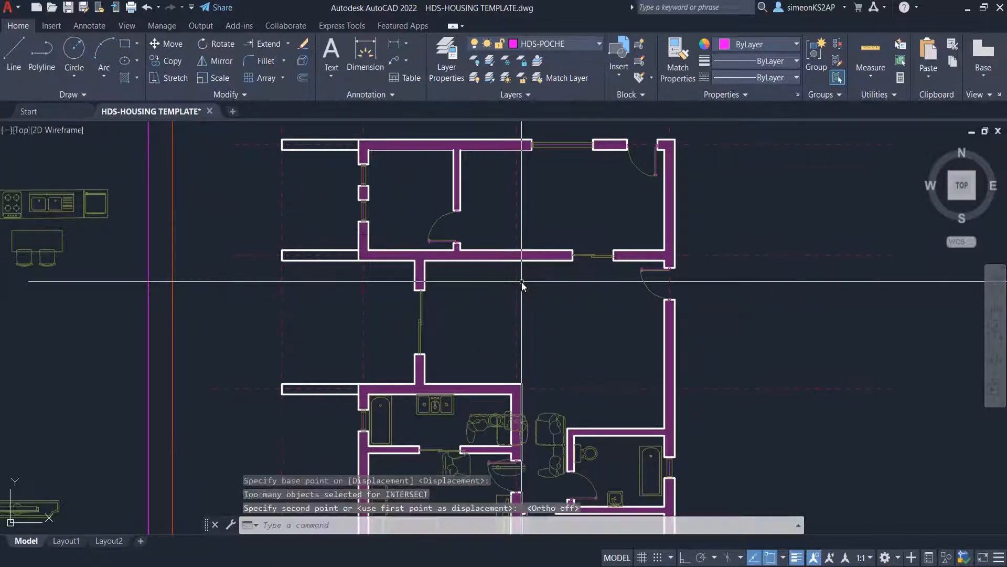
Step: Move the grouped sofa set straight up into the living room, just below its upper wall, with Ortho on
{"action": "middle_click_drag", "start_coordinate": [541, 386], "coordinate": [527, 298]}
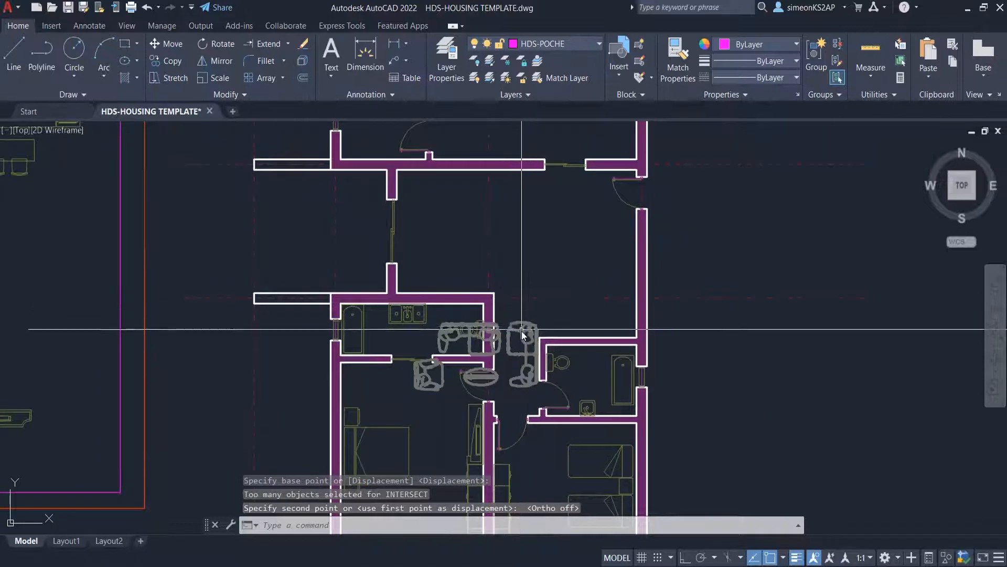
{"action": "left_click", "coordinate": [530, 320]}
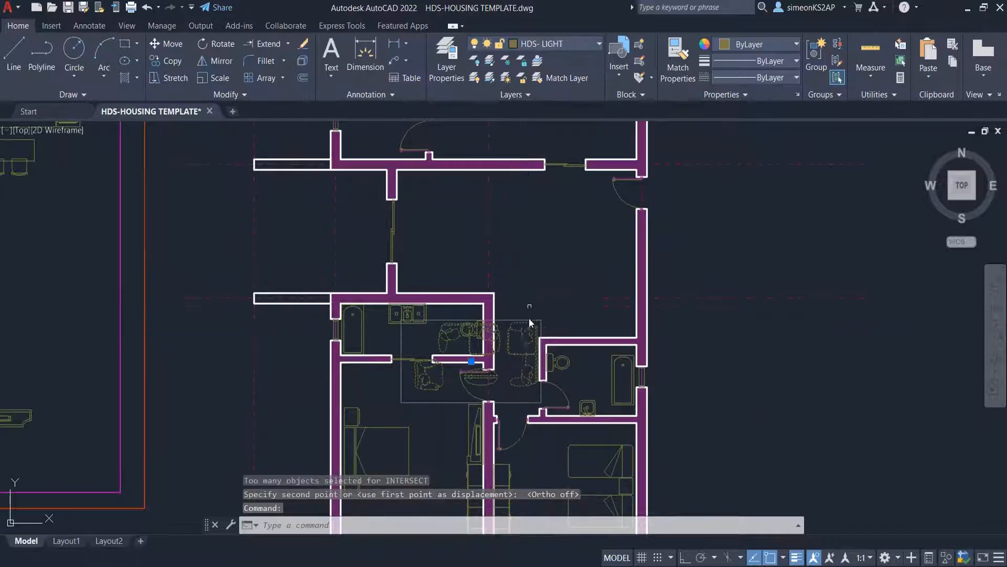
{"action": "left_click", "coordinate": [167, 43]}
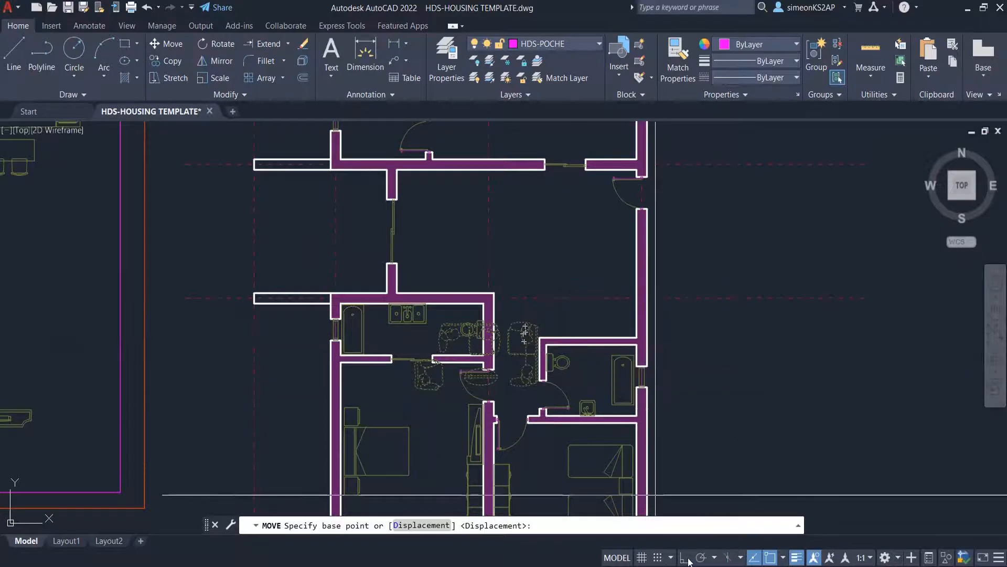
{"action": "left_click", "coordinate": [580, 373]}
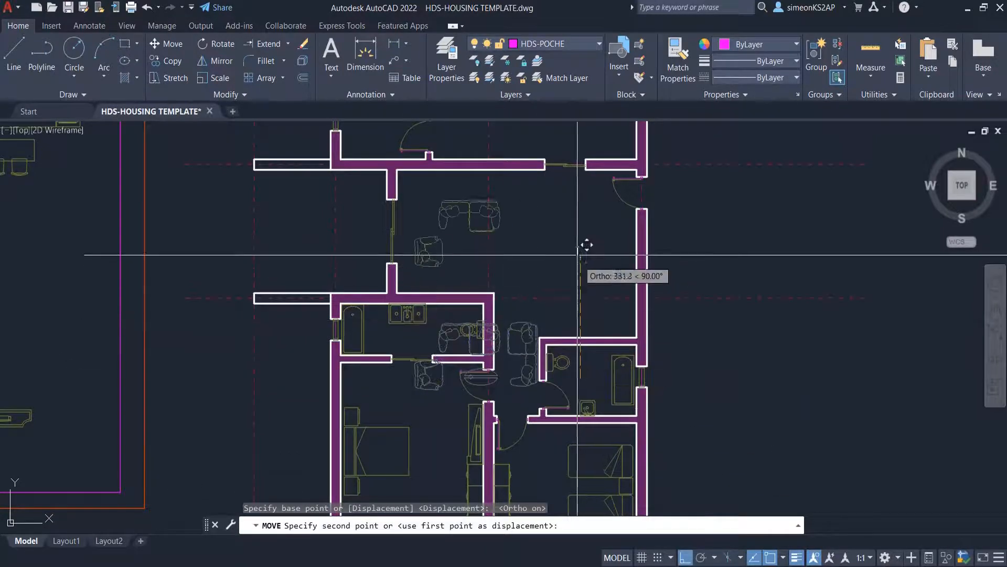
{"action": "left_click", "coordinate": [580, 231]}
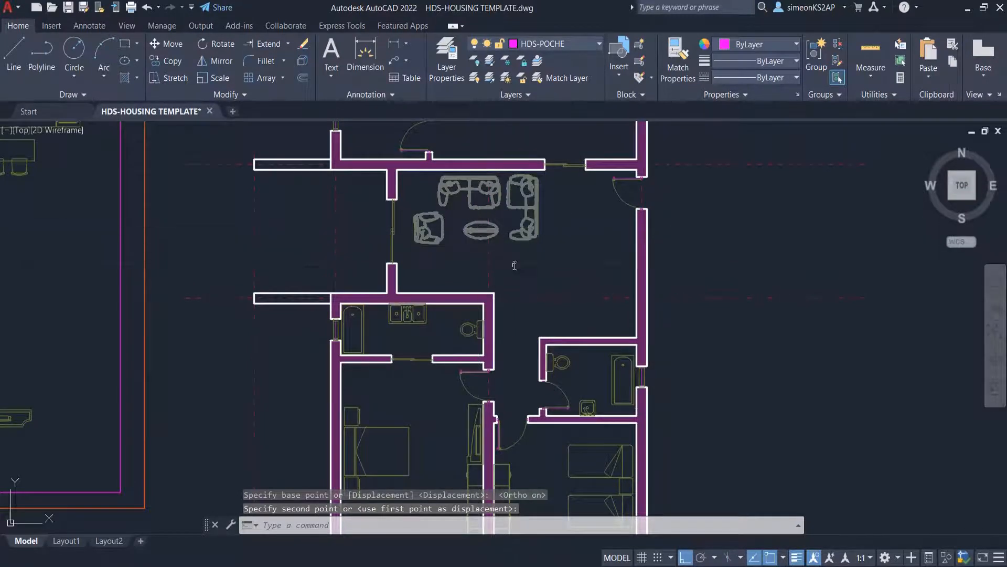
{"action": "scroll", "coordinate": [496, 240], "scroll_direction": "down", "scroll_amount": 4}
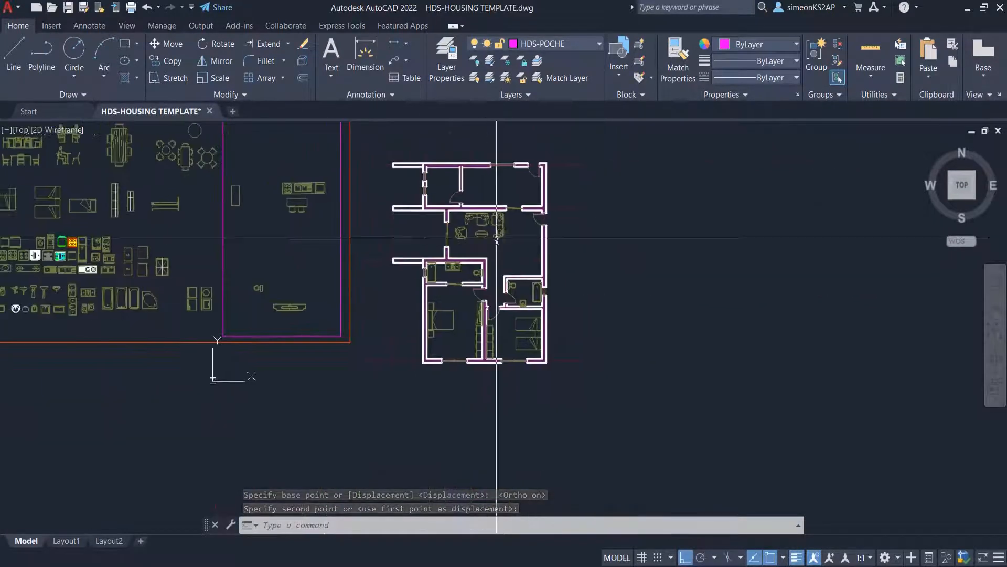
{"action": "key", "text": "Escape"}
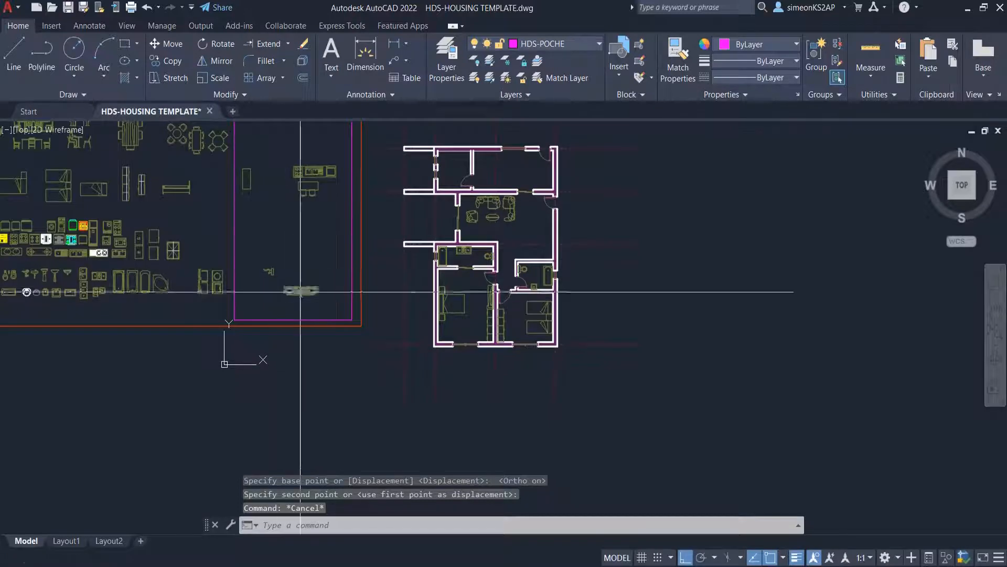
{"action": "scroll", "coordinate": [289, 309], "scroll_direction": "up", "scroll_amount": 4}
{"action": "scroll", "coordinate": [360, 304], "scroll_direction": "down", "scroll_amount": 2}
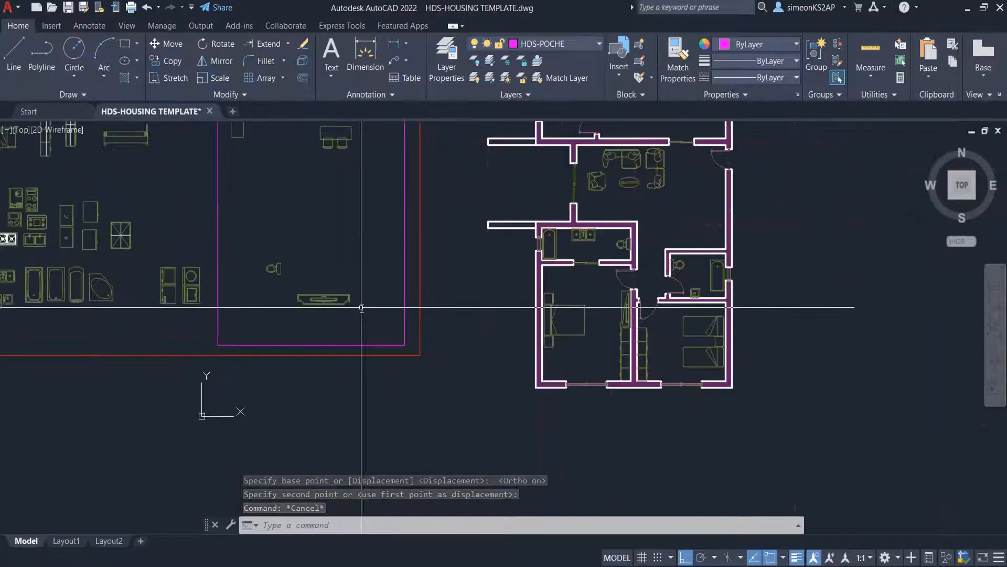
{"action": "left_click", "coordinate": [320, 293]}
{"action": "key", "text": "Escape"}
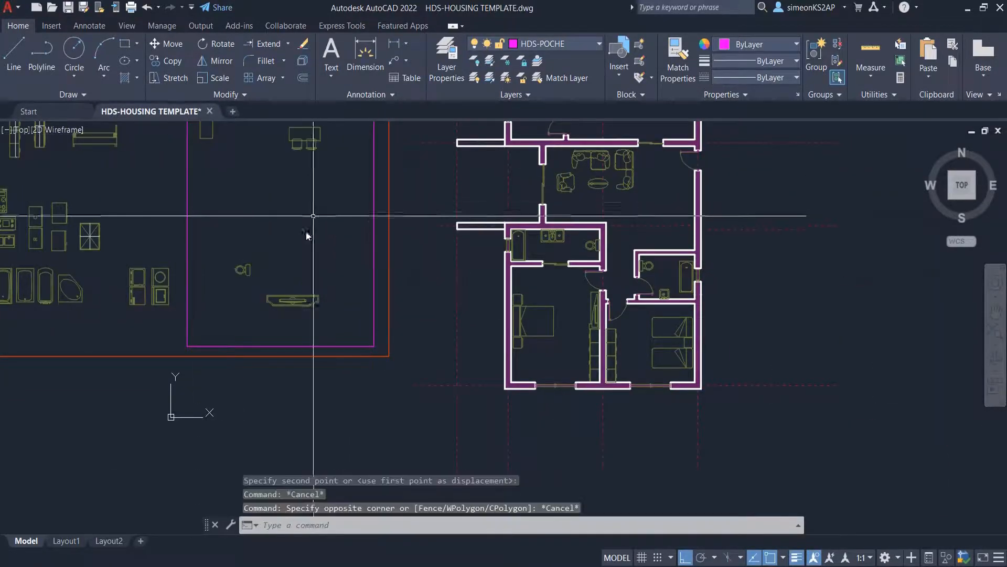
{"action": "left_click", "coordinate": [318, 300]}
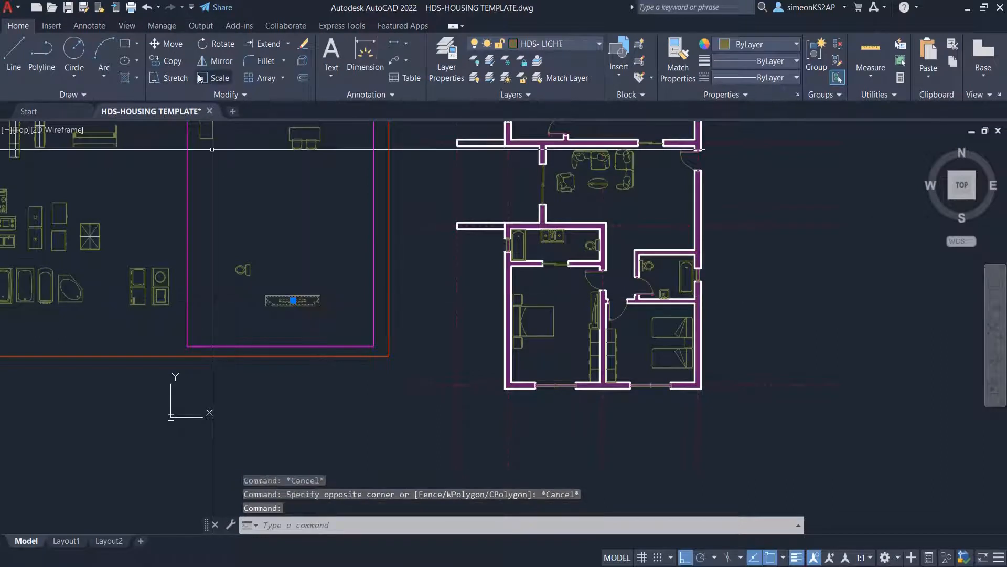
{"action": "left_click", "coordinate": [174, 46]}
{"action": "scroll", "coordinate": [317, 300], "scroll_direction": "up", "scroll_amount": 2}
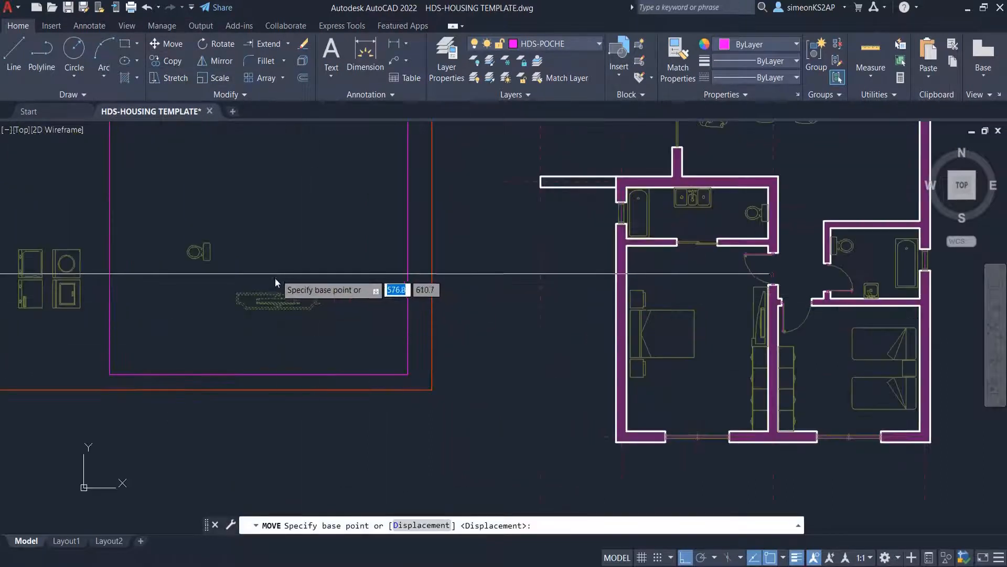
{"action": "left_click", "coordinate": [275, 297]}
{"action": "key", "text": "Escape"}
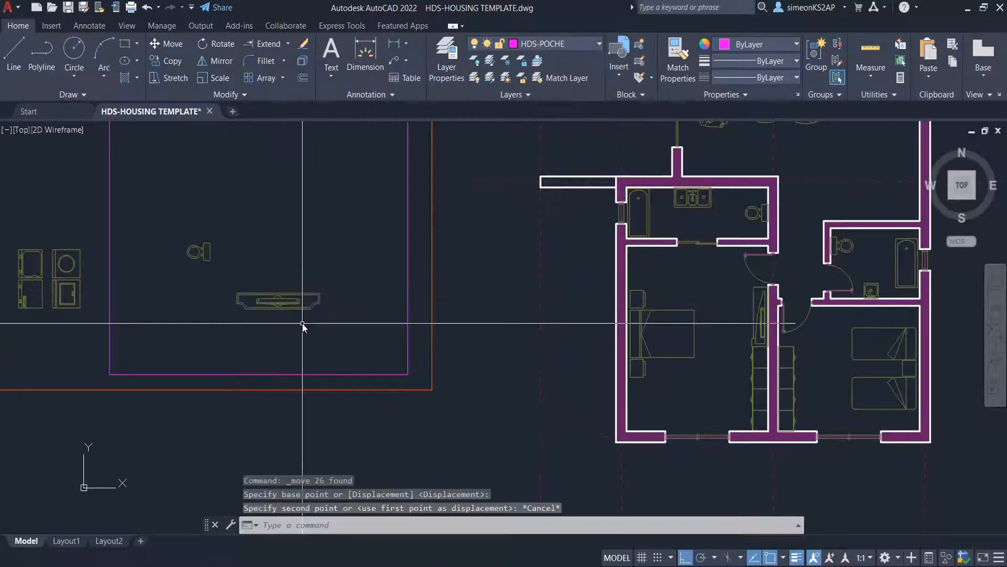
Step: Move the TV stand by its lower edge's midpoint from the magenta-framed furniture set to the living room wall opposite the long sofa, with Ortho off
{"action": "left_click", "coordinate": [280, 290]}
{"action": "left_click", "coordinate": [282, 295]}
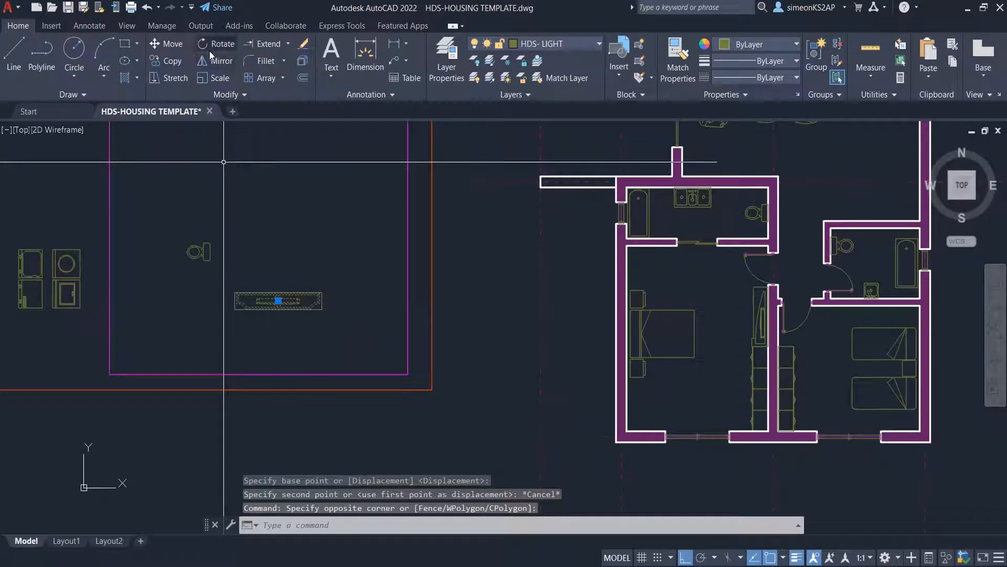
{"action": "left_click", "coordinate": [175, 43]}
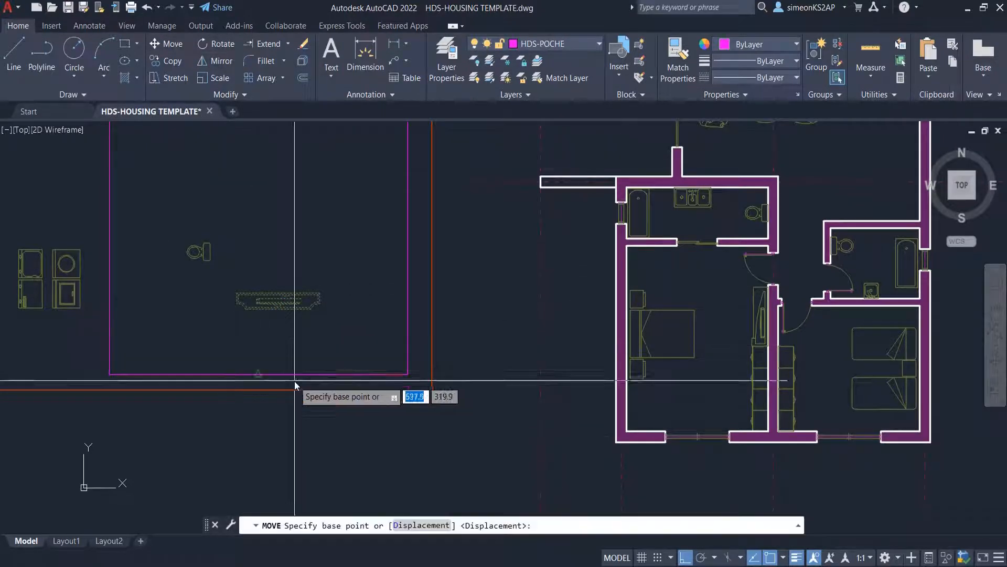
{"action": "left_click", "coordinate": [278, 311]}
{"action": "scroll", "coordinate": [290, 310], "scroll_direction": "down", "scroll_amount": 5}
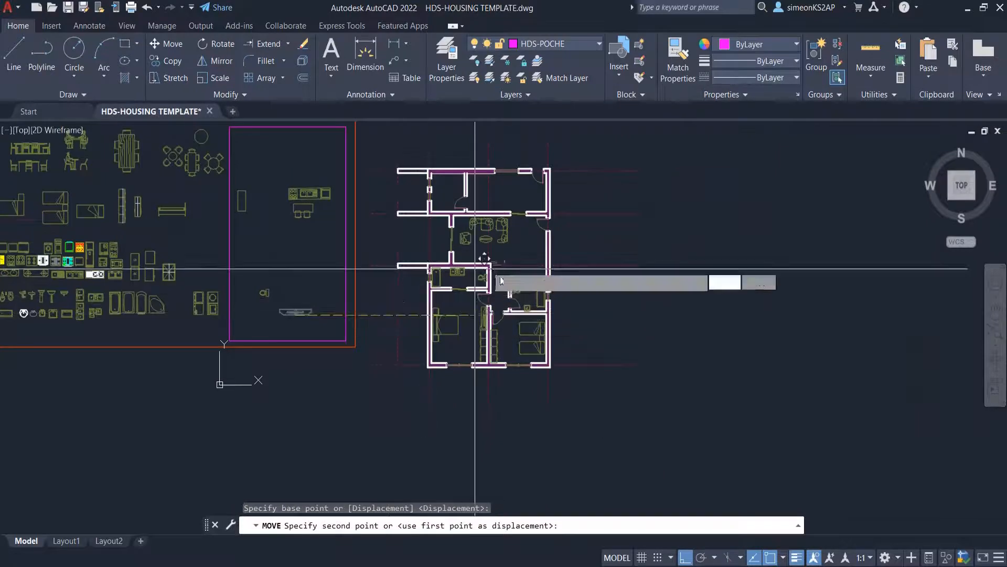
{"action": "scroll", "coordinate": [475, 270], "scroll_direction": "up", "scroll_amount": 5}
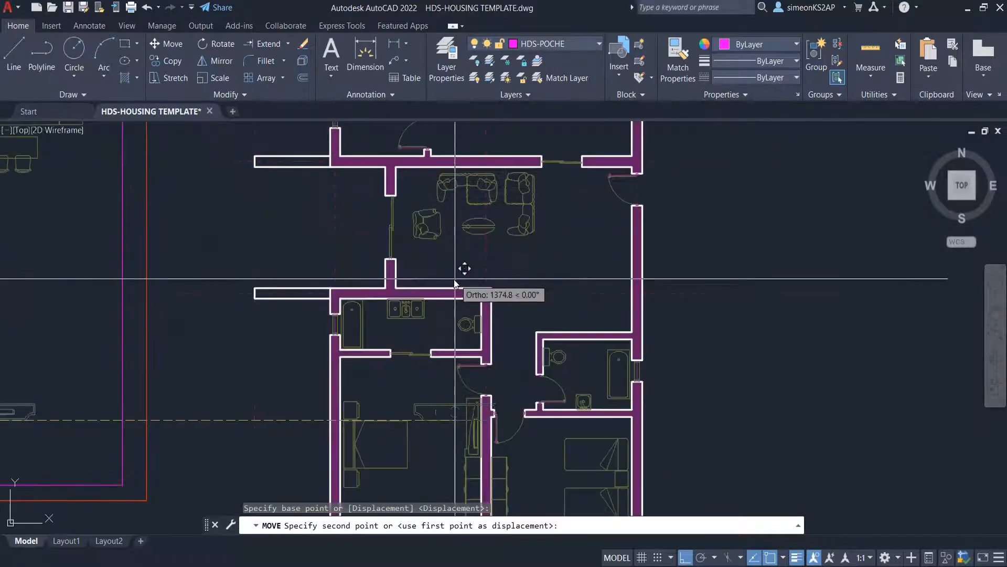
{"action": "left_click", "coordinate": [686, 558]}
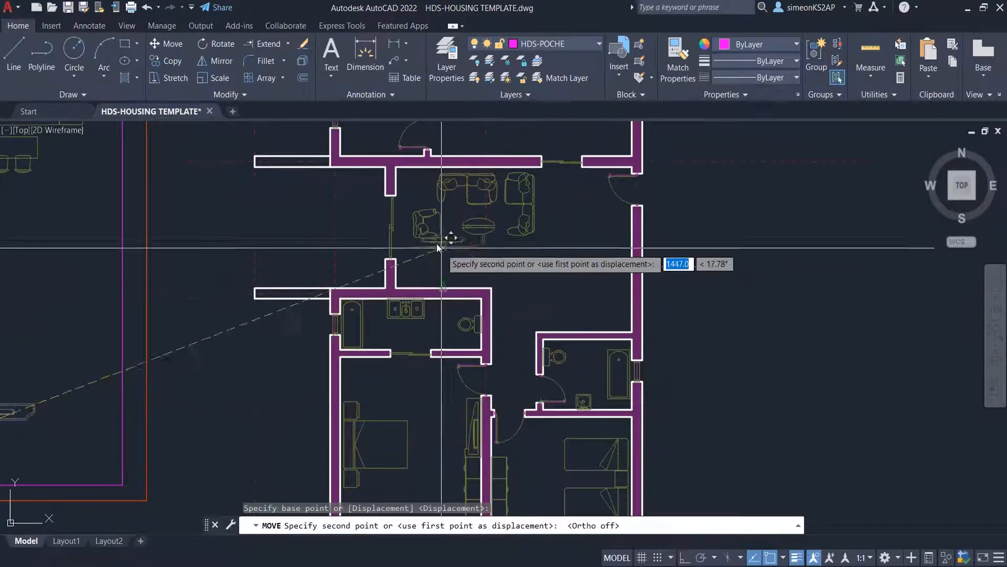
{"action": "left_click", "coordinate": [441, 288]}
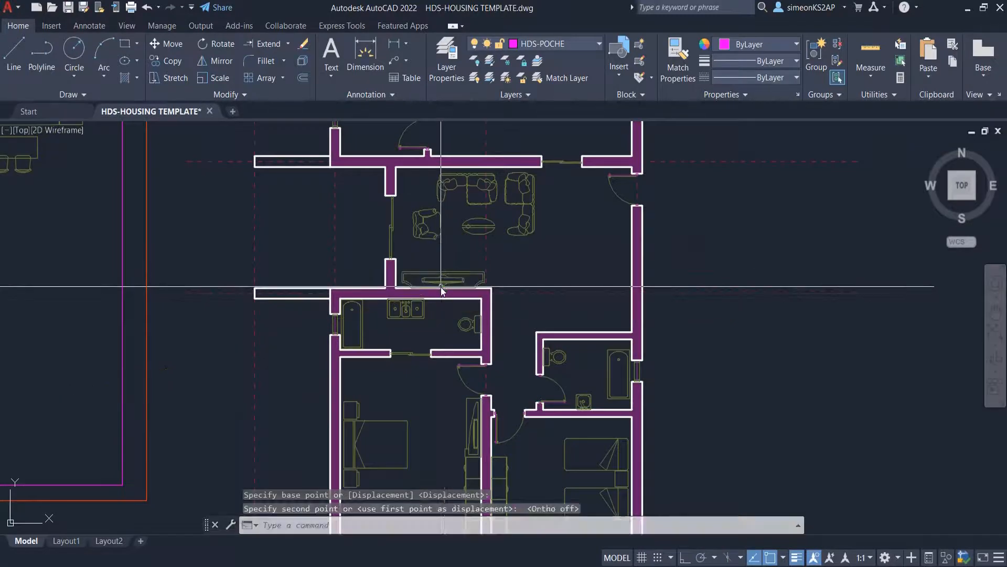
{"action": "scroll", "coordinate": [441, 287], "scroll_direction": "up", "scroll_amount": 6}
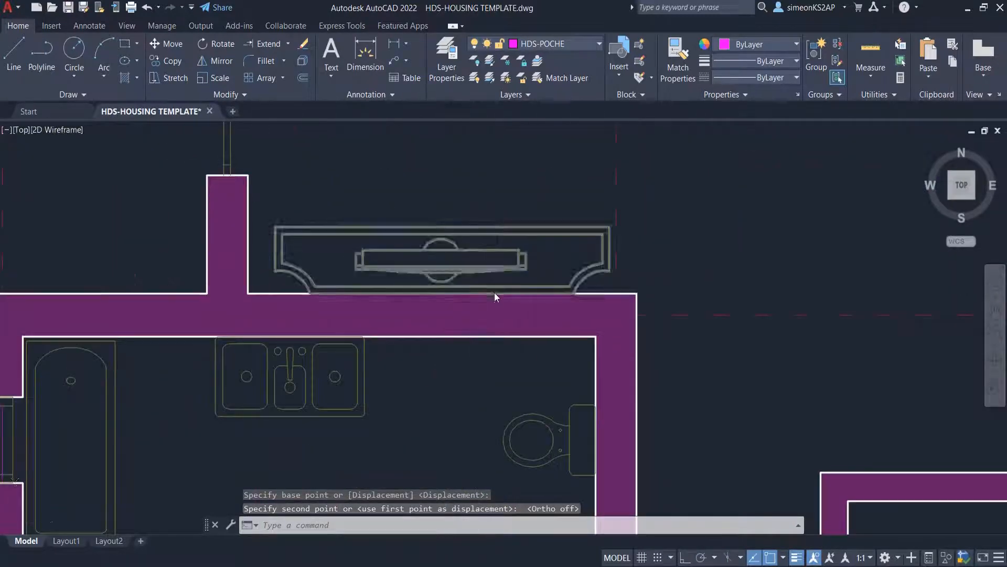
{"action": "scroll", "coordinate": [495, 292], "scroll_direction": "down", "scroll_amount": 6}
{"action": "middle_click_drag", "start_coordinate": [510, 284], "coordinate": [398, 325]}
{"action": "key", "text": "Escape"}
Step: Copy the wood-grain six-seat dining table from the furniture library into the open space between the sofa set and the outer wall
{"action": "scroll", "coordinate": [461, 326], "scroll_direction": "down", "scroll_amount": 6}
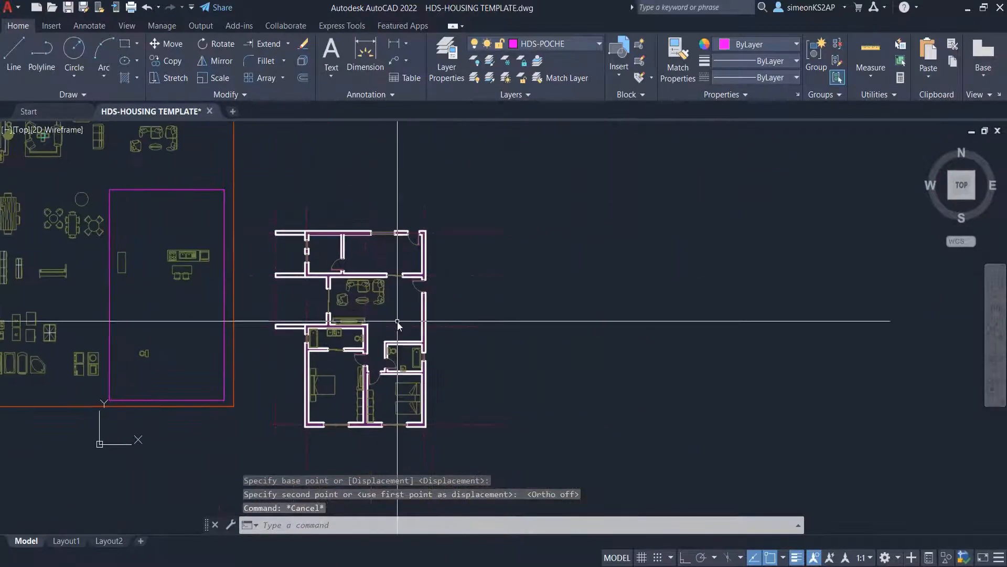
{"action": "scroll", "coordinate": [393, 326], "scroll_direction": "up", "scroll_amount": 3}
{"action": "scroll", "coordinate": [499, 304], "scroll_direction": "down", "scroll_amount": 3}
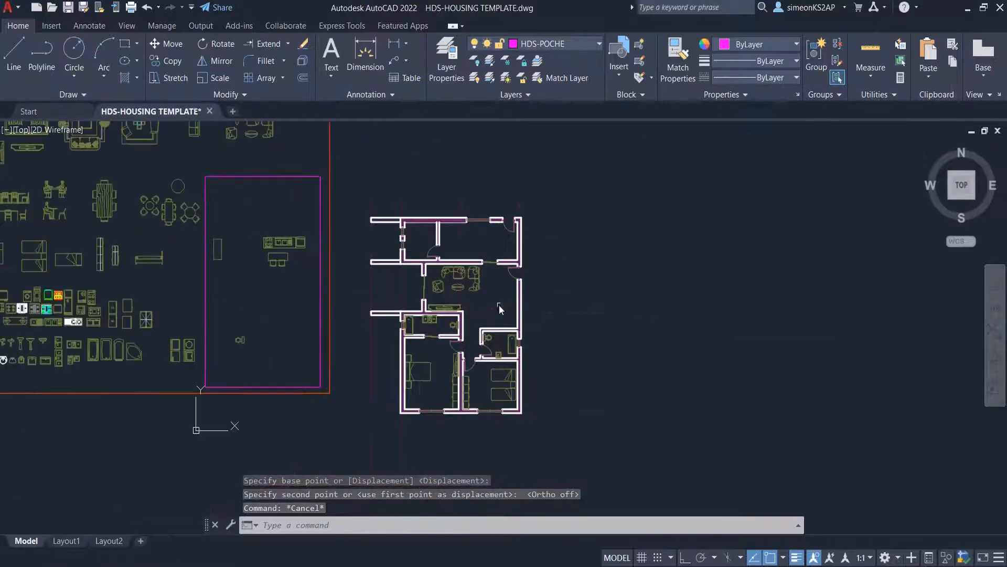
{"action": "middle_click_drag", "start_coordinate": [512, 317], "coordinate": [556, 313]}
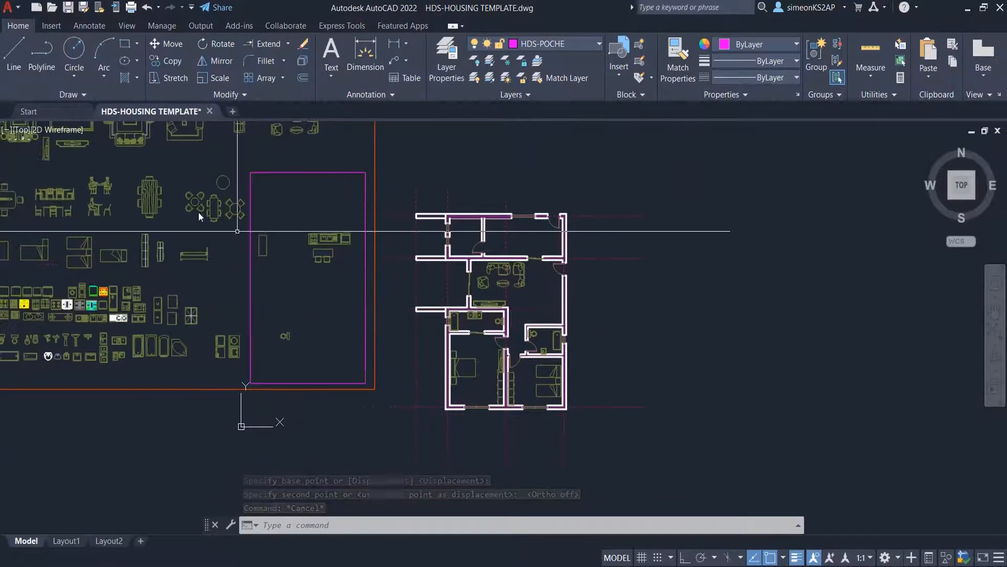
{"action": "left_click", "coordinate": [153, 185]}
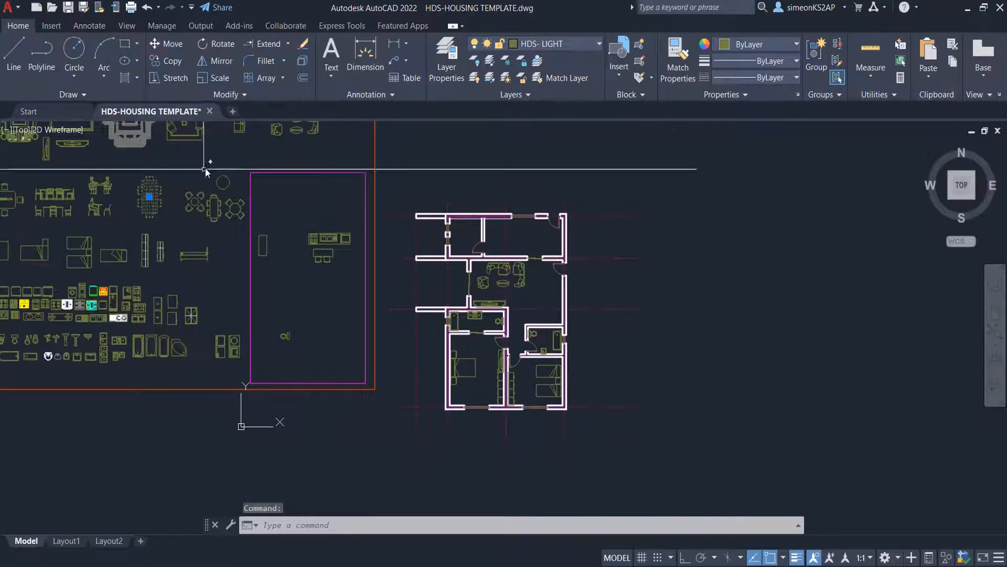
{"action": "left_click", "coordinate": [172, 61]}
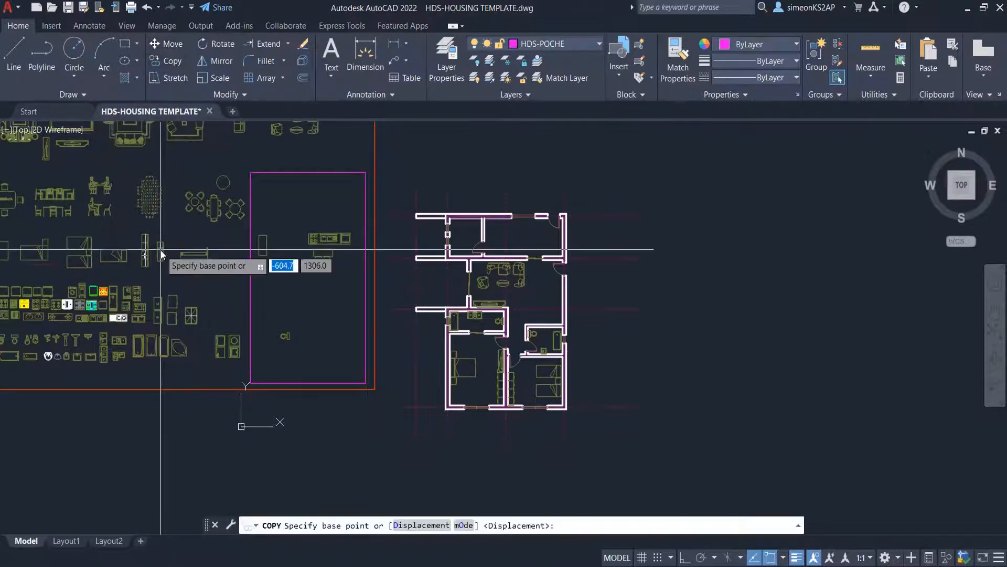
{"action": "left_click", "coordinate": [150, 198]}
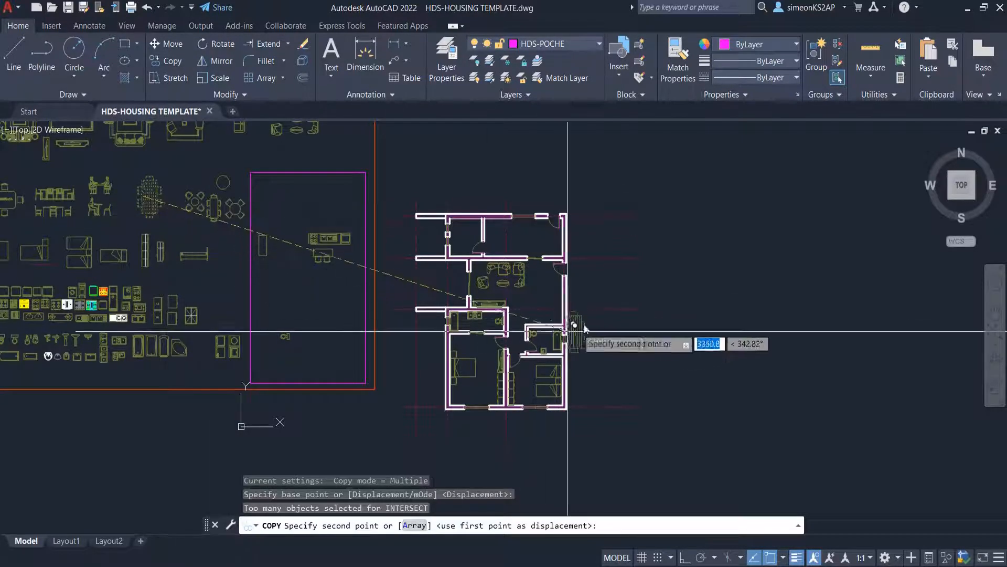
{"action": "scroll", "coordinate": [540, 301], "scroll_direction": "up", "scroll_amount": 4}
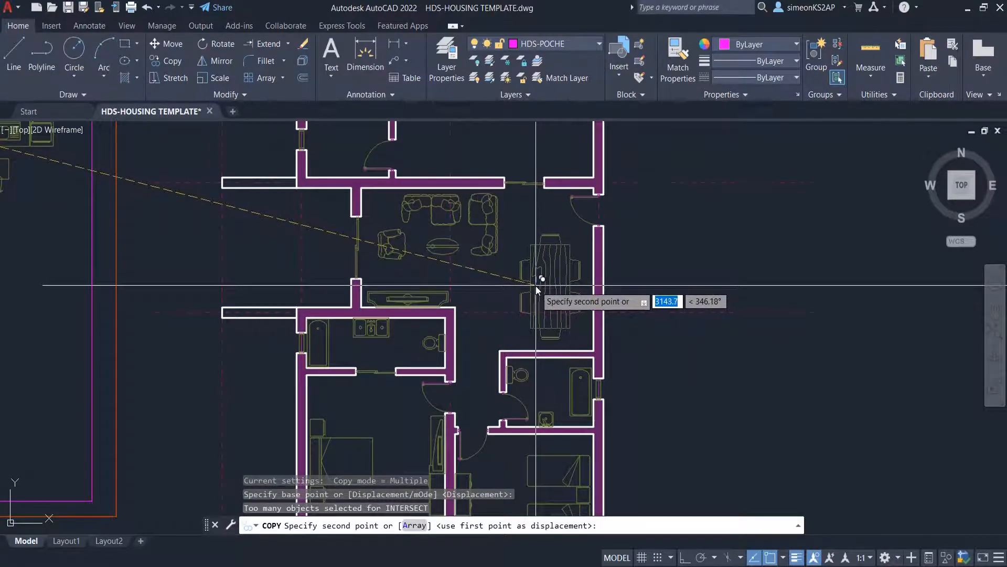
{"action": "left_click", "coordinate": [536, 285]}
{"action": "key", "text": "Escape"}
{"action": "scroll", "coordinate": [561, 301], "scroll_direction": "down", "scroll_amount": 3}
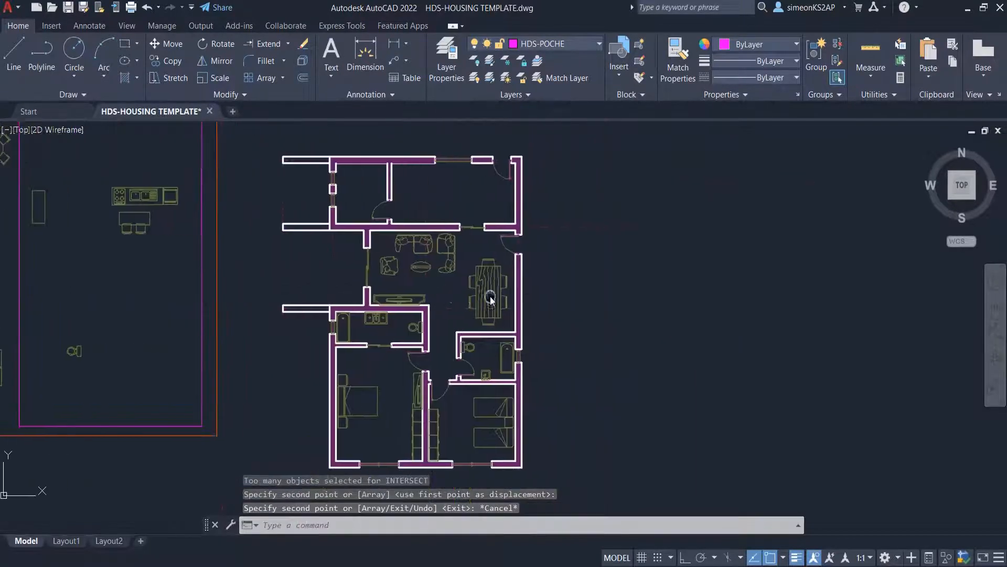
{"action": "scroll", "coordinate": [458, 301], "scroll_direction": "down", "scroll_amount": 1}
{"action": "scroll", "coordinate": [469, 323], "scroll_direction": "up", "scroll_amount": 2}
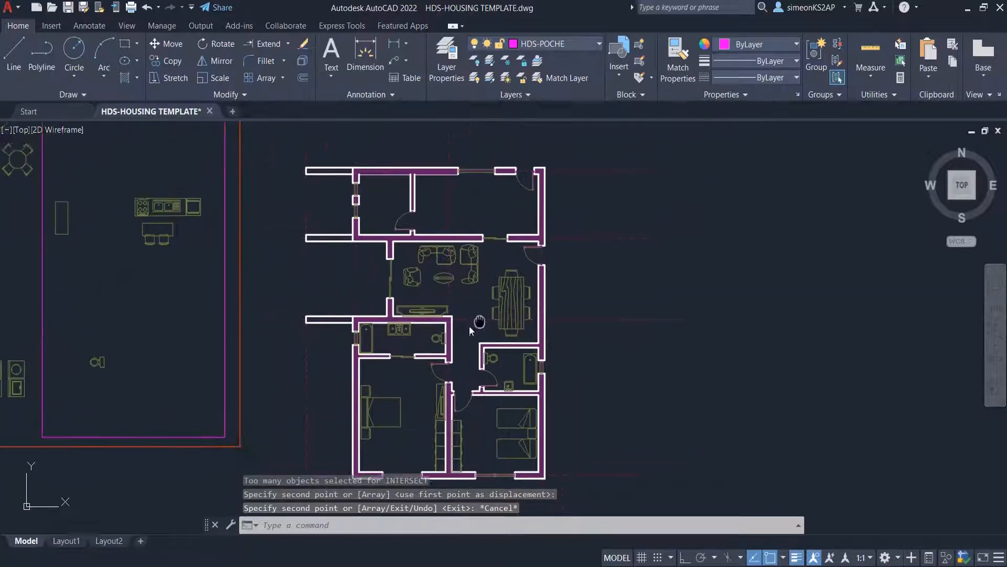
{"action": "left_click", "coordinate": [481, 319]}
{"action": "key", "text": "Escape"}
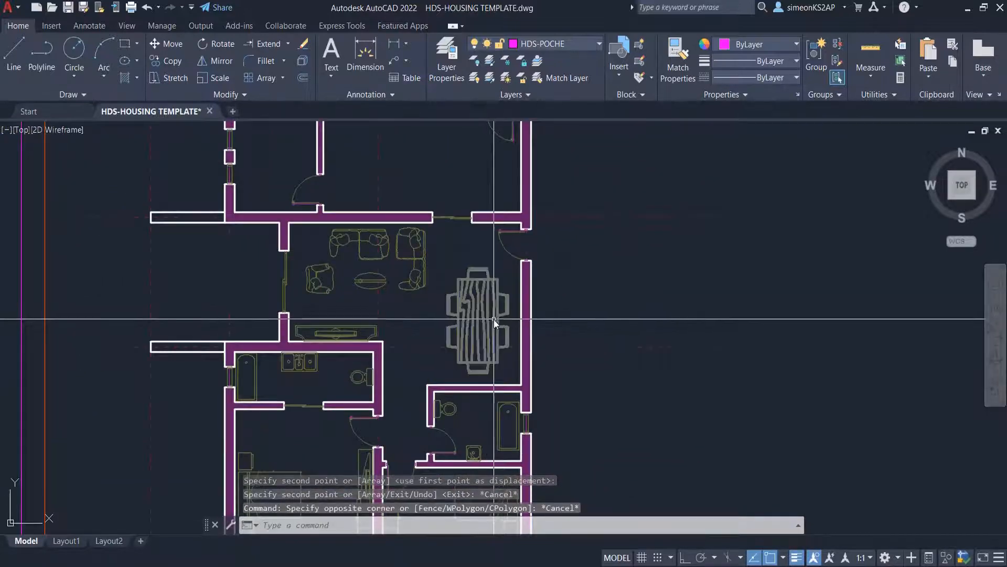
{"action": "left_click", "coordinate": [493, 319]}
{"action": "type", "text": "m"}
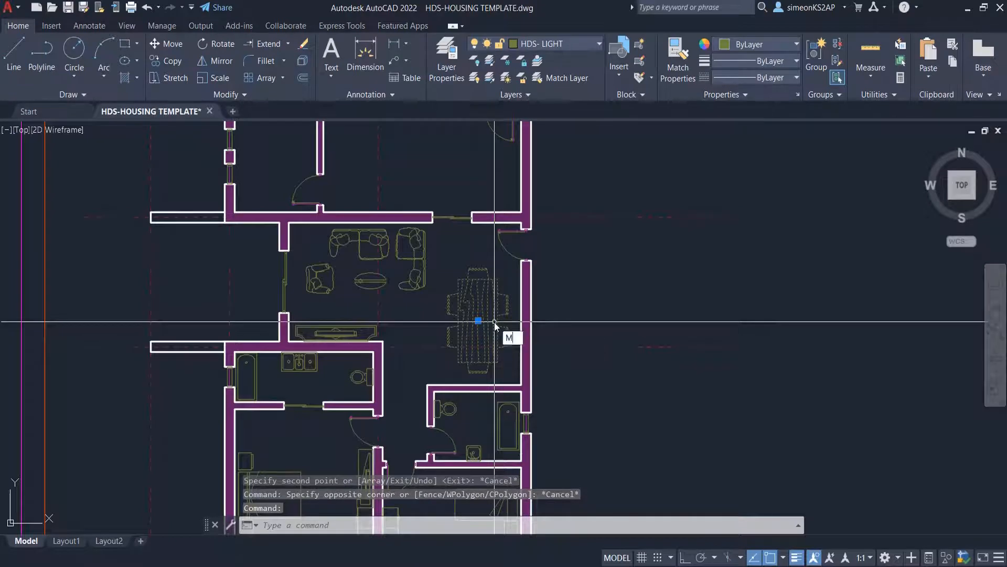
{"action": "key", "text": "Return"}
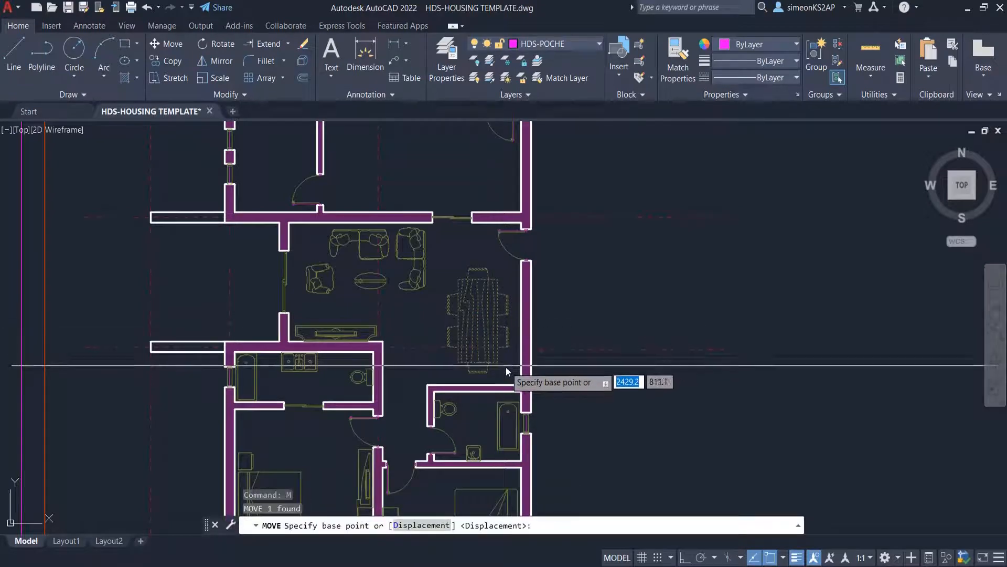
{"action": "left_click", "coordinate": [481, 324]}
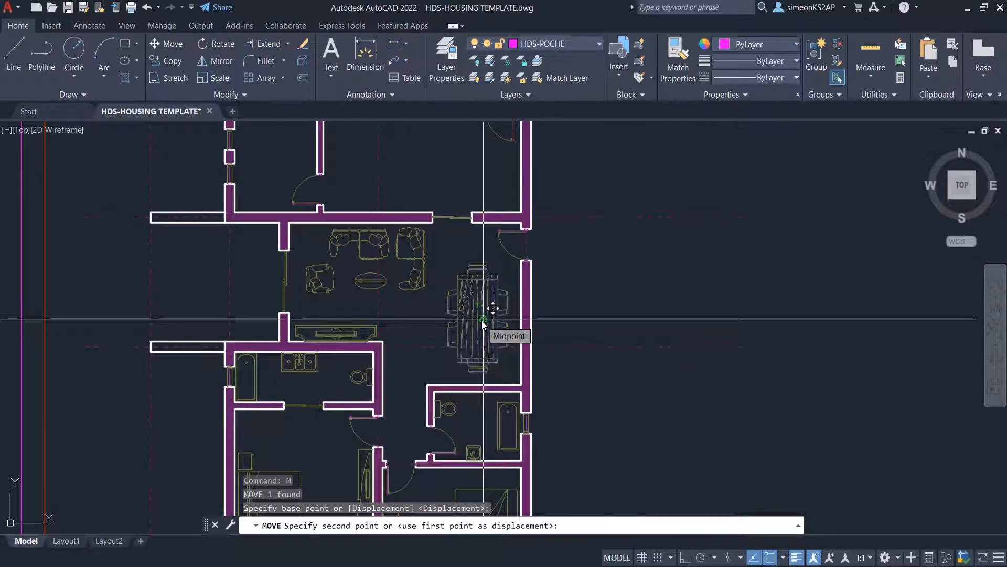
{"action": "key", "text": "Escape"}
{"action": "scroll", "coordinate": [486, 323], "scroll_direction": "down", "scroll_amount": 4}
{"action": "scroll", "coordinate": [466, 299], "scroll_direction": "up", "scroll_amount": 4}
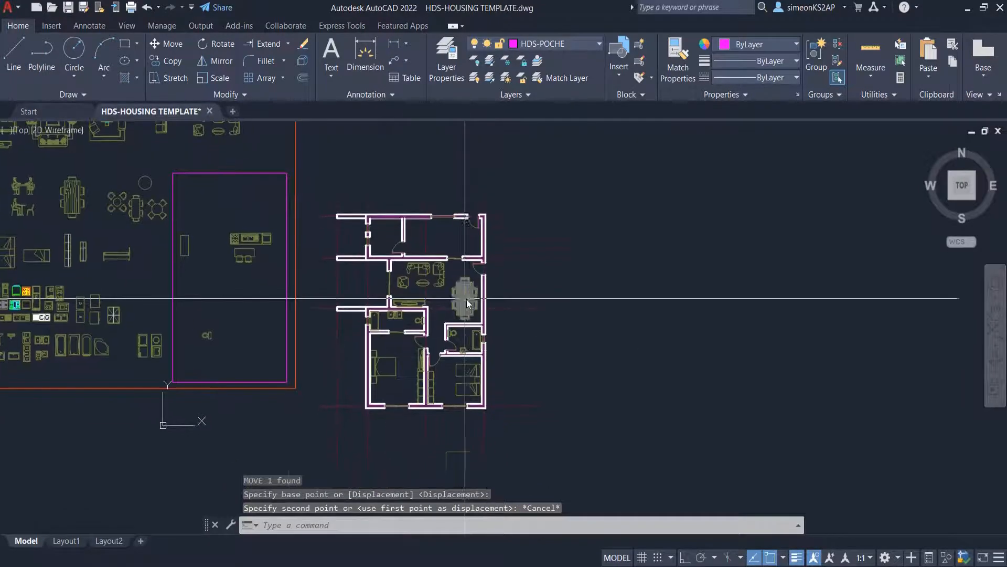
{"action": "middle_click_drag", "start_coordinate": [474, 310], "coordinate": [478, 301]}
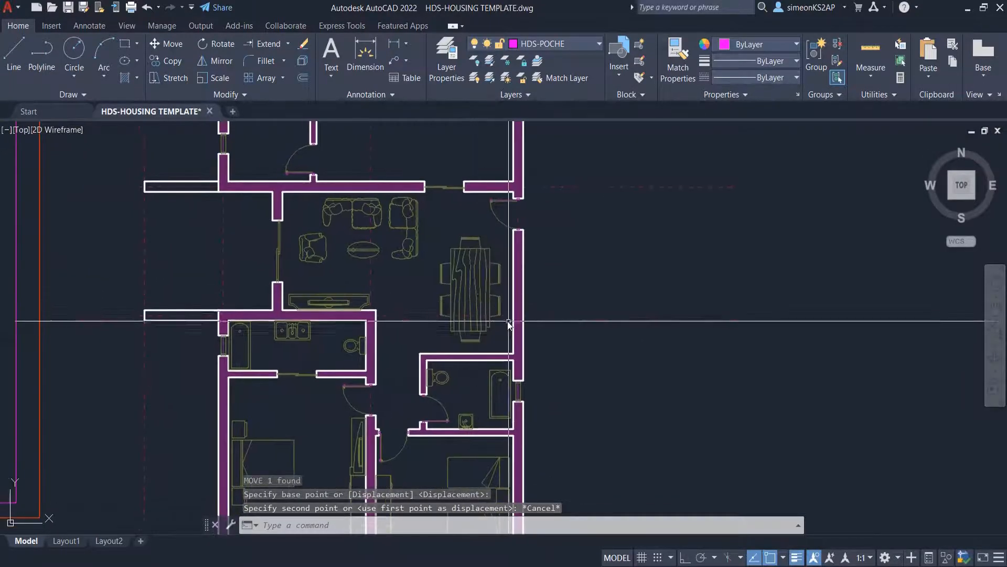
{"action": "left_click", "coordinate": [479, 284]}
{"action": "key", "text": "Escape"}
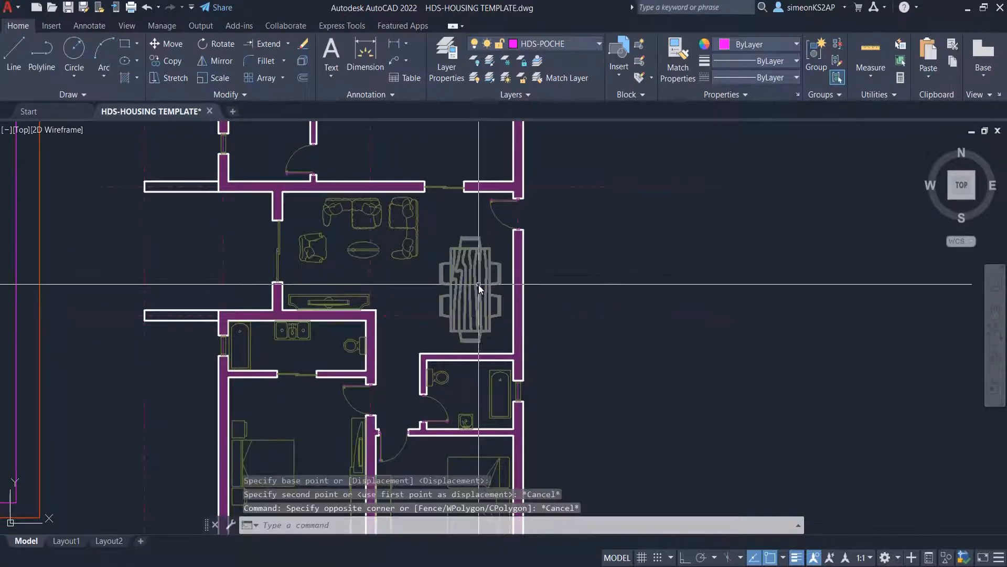
Step: Rotate the six-seat dining table a quarter turn about its centre so it lies horizontally, with Ortho on
{"action": "left_click", "coordinate": [478, 284]}
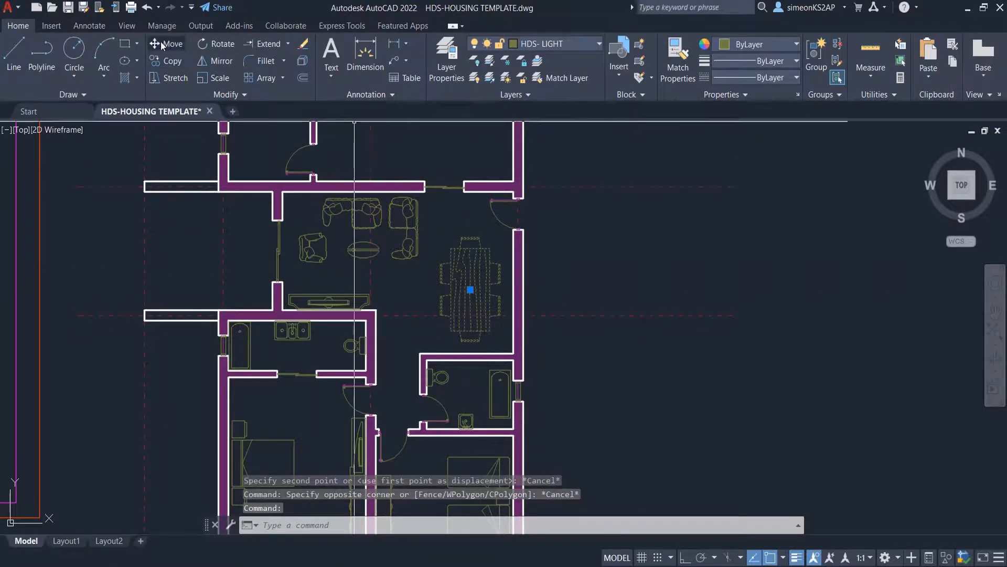
{"action": "left_click", "coordinate": [222, 46]}
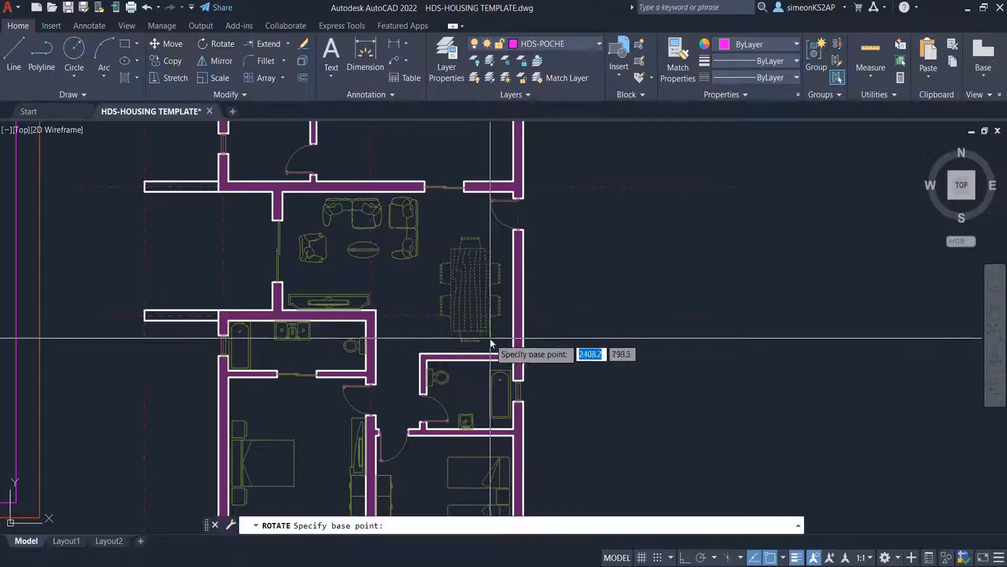
{"action": "left_click", "coordinate": [470, 291]}
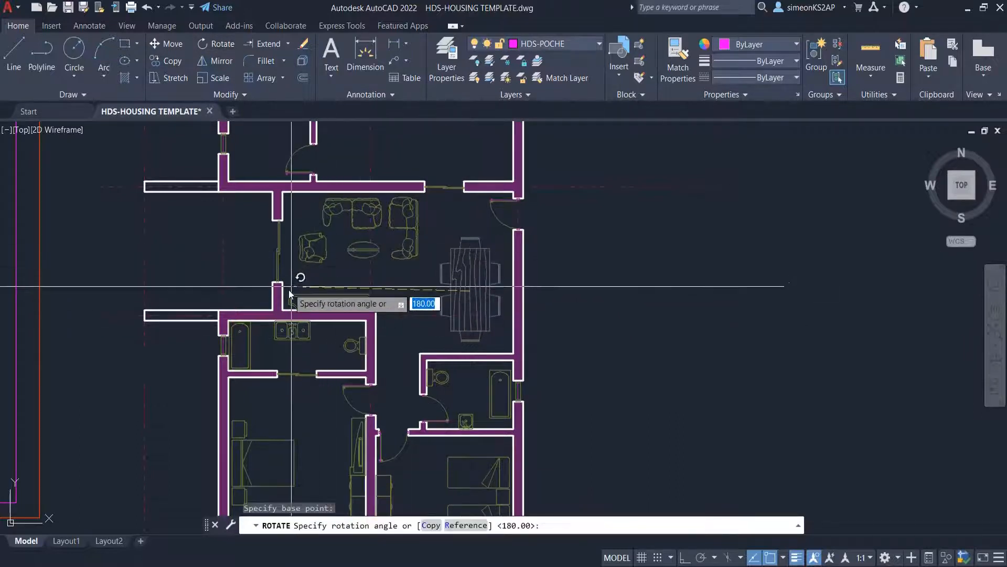
{"action": "left_click", "coordinate": [691, 559]}
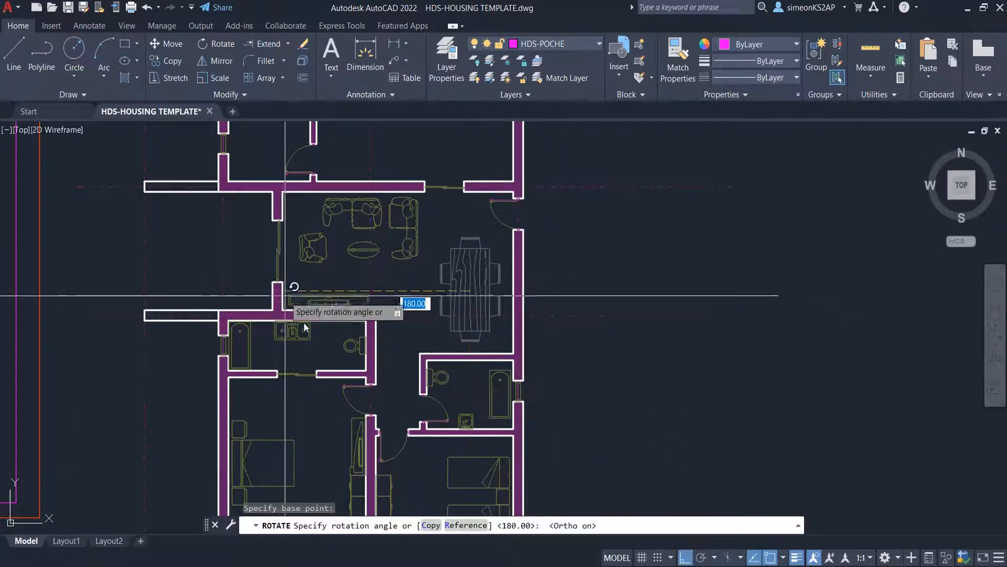
{"action": "scroll", "coordinate": [284, 318], "scroll_direction": "down", "scroll_amount": 3}
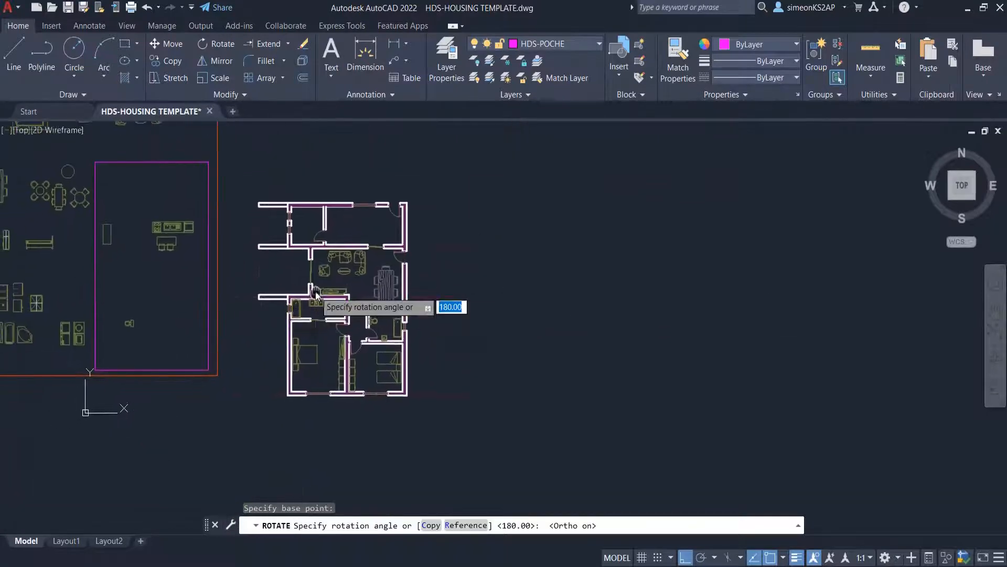
{"action": "left_click", "coordinate": [455, 447]}
{"action": "scroll", "coordinate": [361, 294], "scroll_direction": "up", "scroll_amount": 2}
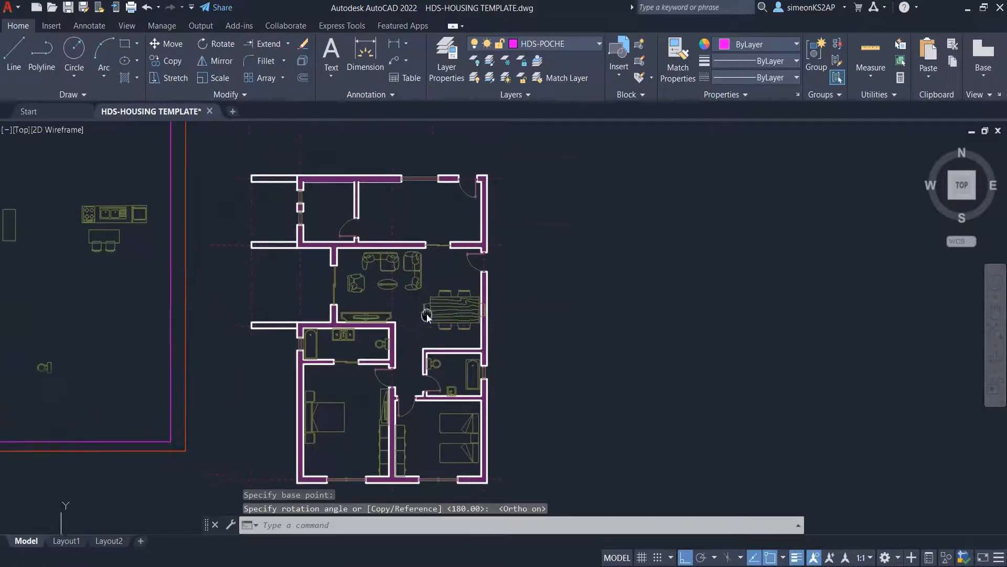
Step: Move the rotated dining table straight away from the outer wall, towards the living room
{"action": "left_click", "coordinate": [454, 324]}
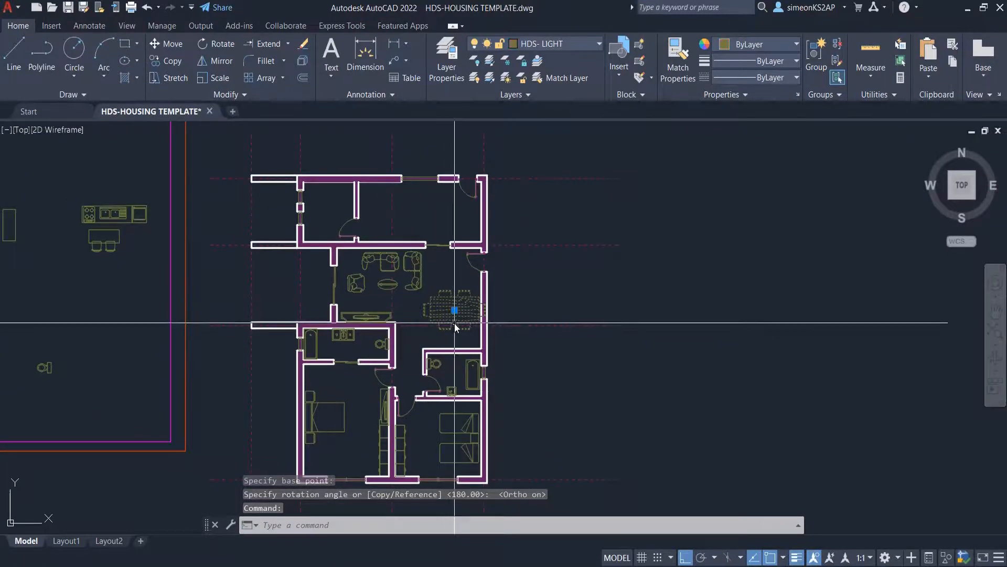
{"action": "type", "text": "m"}
{"action": "key", "text": "Return"}
{"action": "left_click", "coordinate": [549, 361]}
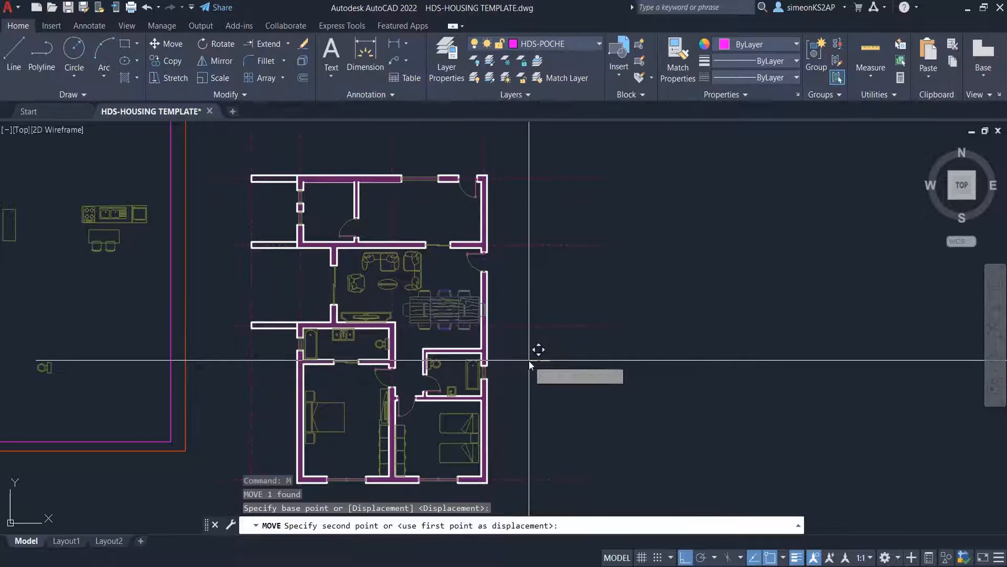
{"action": "left_click", "coordinate": [534, 360]}
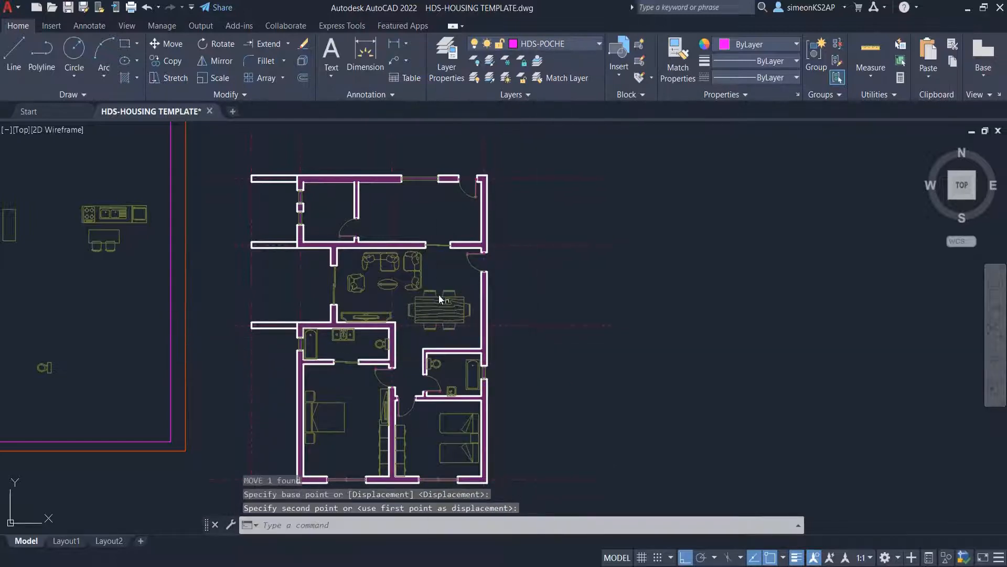
Step: Shift the rotated dining table slightly back towards the outer wall, keeping it horizontally aligned
{"action": "scroll", "coordinate": [435, 295], "scroll_direction": "up", "scroll_amount": 2}
{"action": "left_click", "coordinate": [417, 312]}
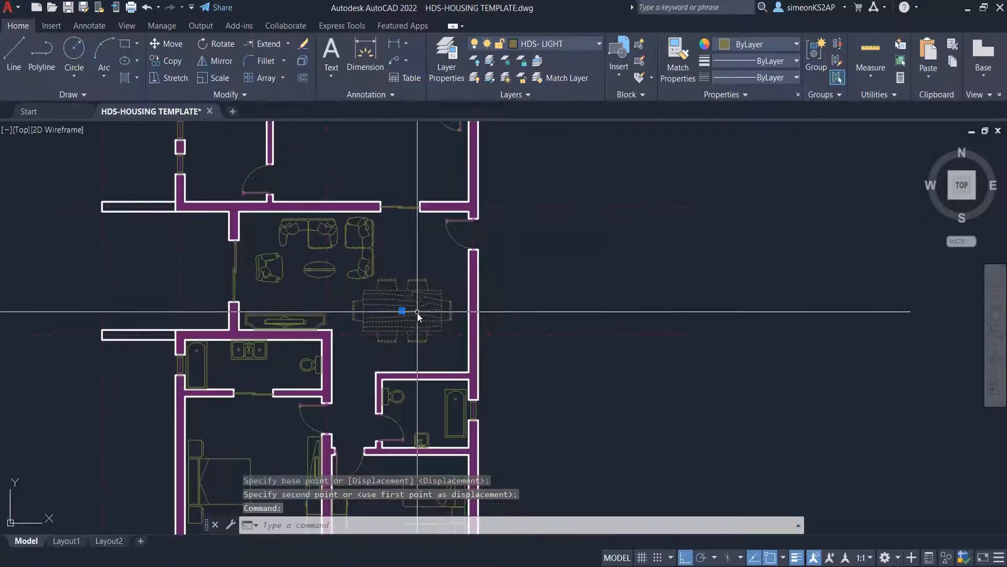
{"action": "type", "text": "m"}
{"action": "key", "text": "Return"}
{"action": "left_click", "coordinate": [552, 393]}
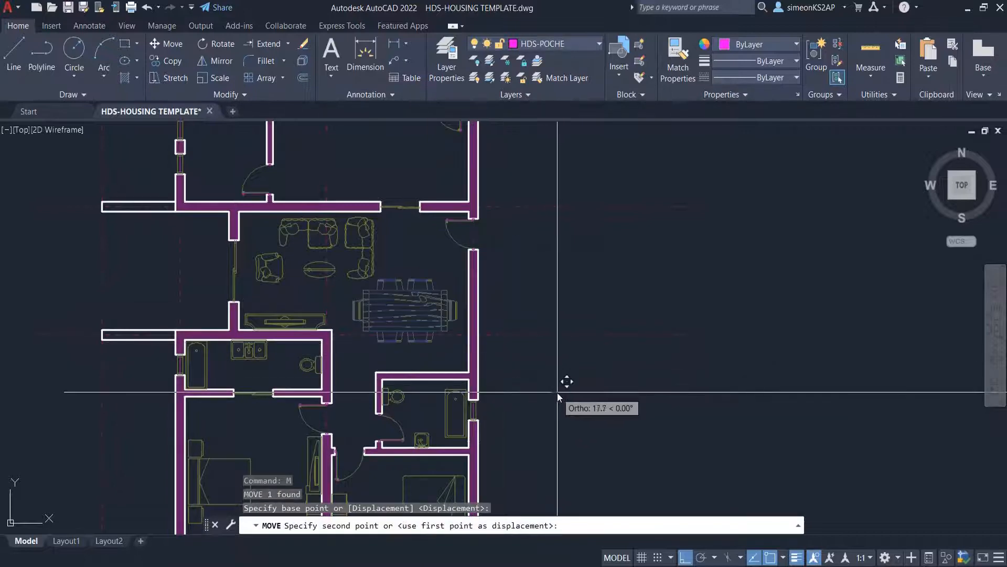
{"action": "left_click", "coordinate": [558, 393]}
{"action": "scroll", "coordinate": [519, 378], "scroll_direction": "down", "scroll_amount": 2}
{"action": "scroll", "coordinate": [520, 376], "scroll_direction": "down", "scroll_amount": 2}
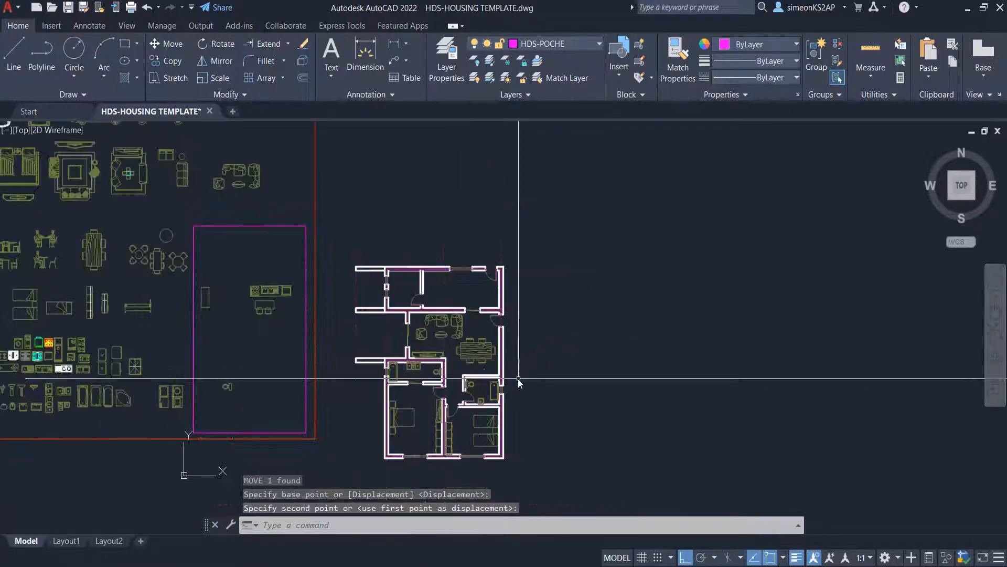
{"action": "scroll", "coordinate": [483, 371], "scroll_direction": "up", "scroll_amount": 5}
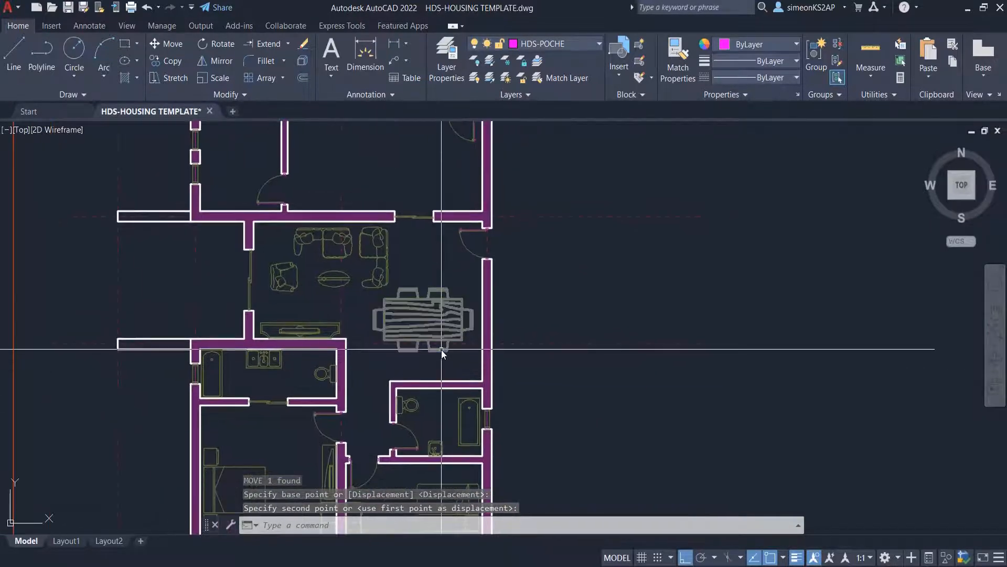
Step: Undo both moves and the rotation of the dining table
{"action": "key", "text": "ctrl+z"}
{"action": "key", "text": "ctrl+z"}
{"action": "key", "text": "ctrl+z"}
{"action": "key", "text": "ctrl+z"}
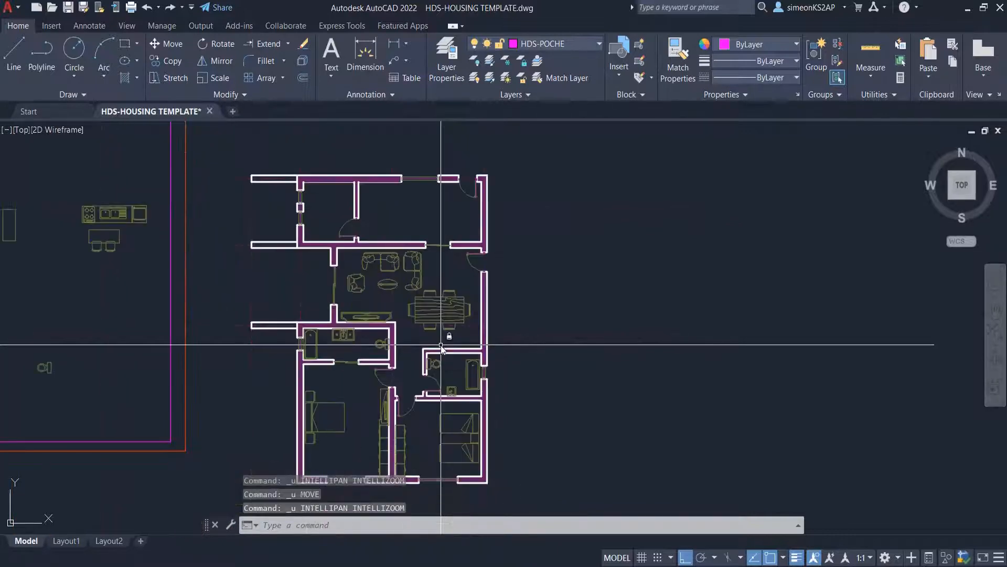
{"action": "key", "text": "ctrl+z"}
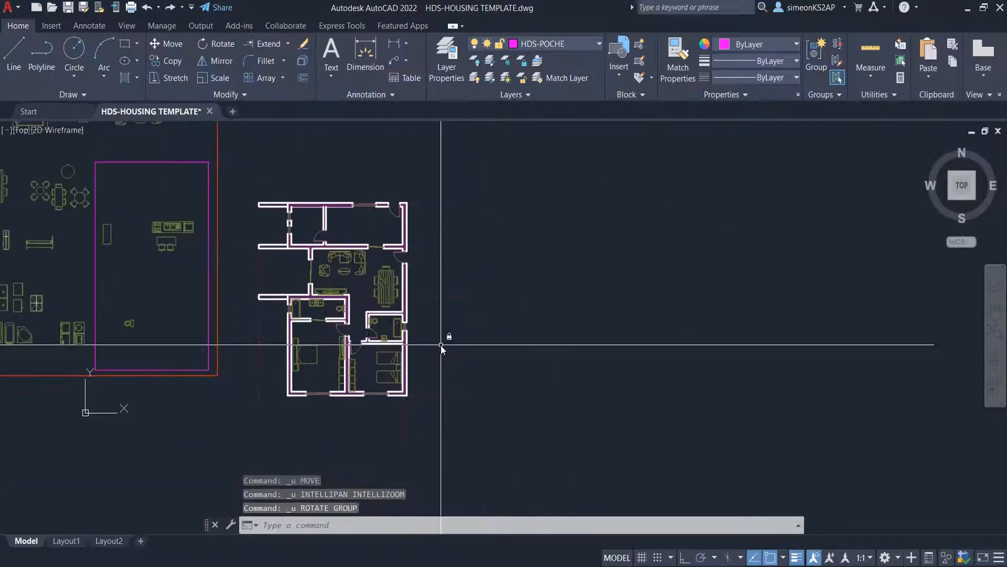
Step: Examine the dining table's placement beside the outer wall and the unfurnished rooms above the living room
{"action": "scroll", "coordinate": [384, 281], "scroll_direction": "up", "scroll_amount": 4}
{"action": "middle_click_drag", "start_coordinate": [382, 282], "coordinate": [455, 310]}
{"action": "scroll", "coordinate": [416, 293], "scroll_direction": "down", "scroll_amount": 4}
{"action": "middle_click_drag", "start_coordinate": [427, 247], "coordinate": [423, 268]}
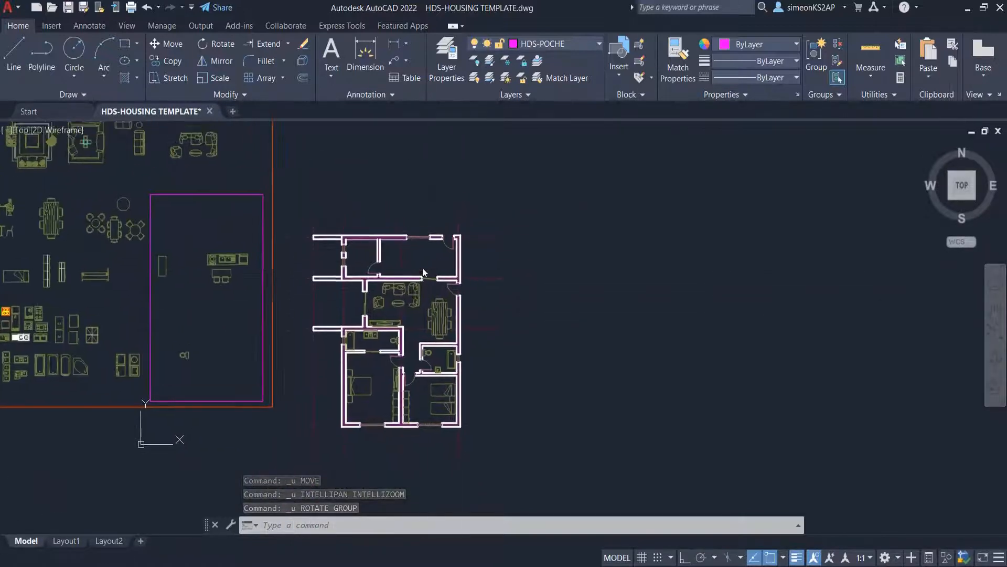
{"action": "scroll", "coordinate": [377, 245], "scroll_direction": "up", "scroll_amount": 2}
{"action": "scroll", "coordinate": [315, 267], "scroll_direction": "down", "scroll_amount": 2}
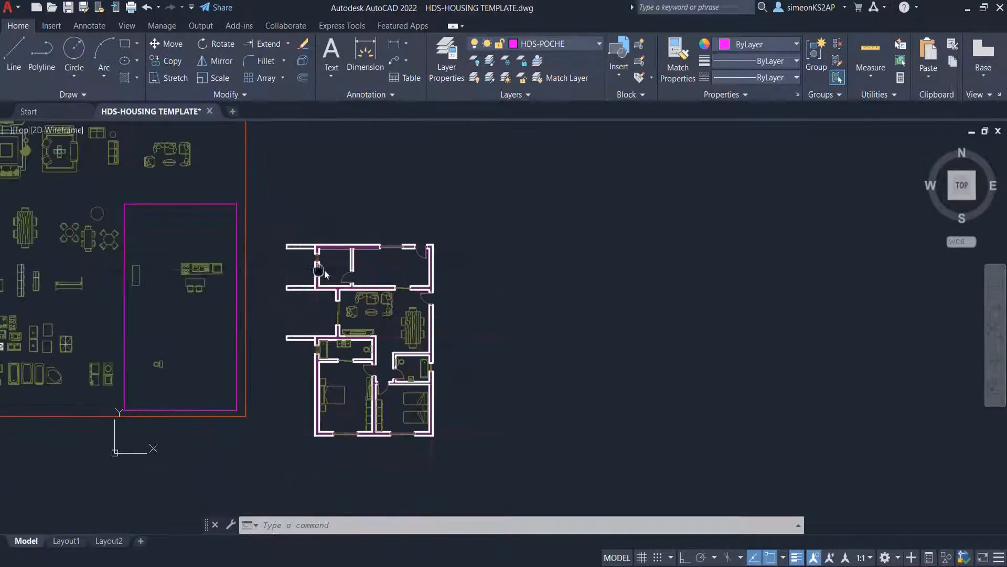
{"action": "middle_click_drag", "start_coordinate": [363, 257], "coordinate": [423, 257]}
{"action": "scroll", "coordinate": [436, 252], "scroll_direction": "up", "scroll_amount": 2}
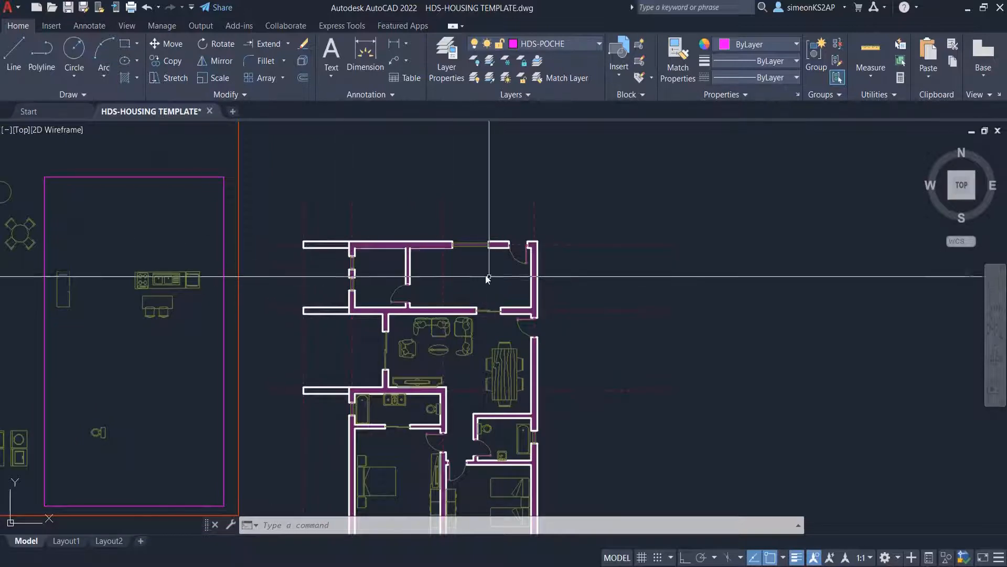
{"action": "middle_click_drag", "start_coordinate": [180, 283], "coordinate": [235, 281]}
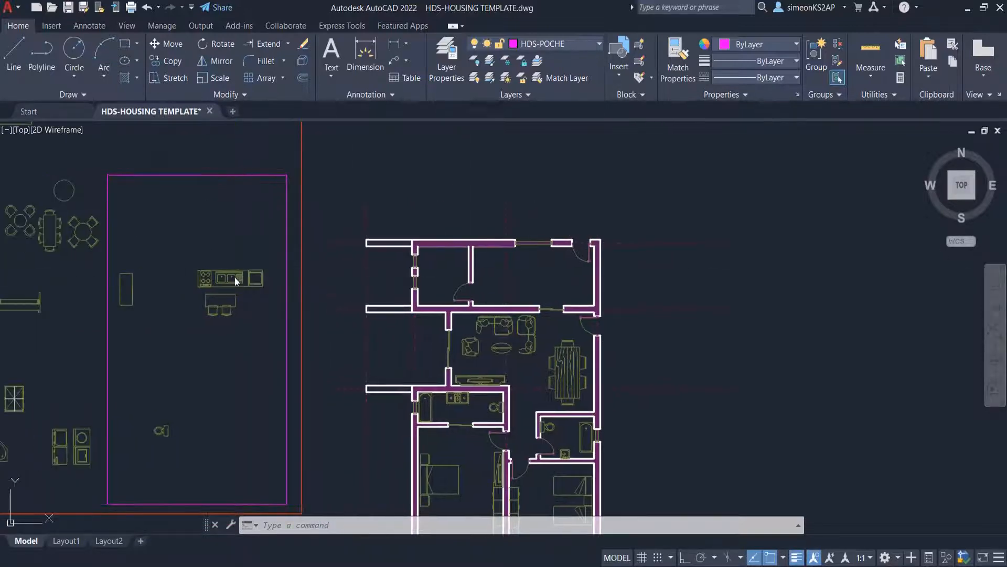
{"action": "scroll", "coordinate": [190, 266], "scroll_direction": "up", "scroll_amount": 4}
{"action": "left_click", "coordinate": [190, 265]}
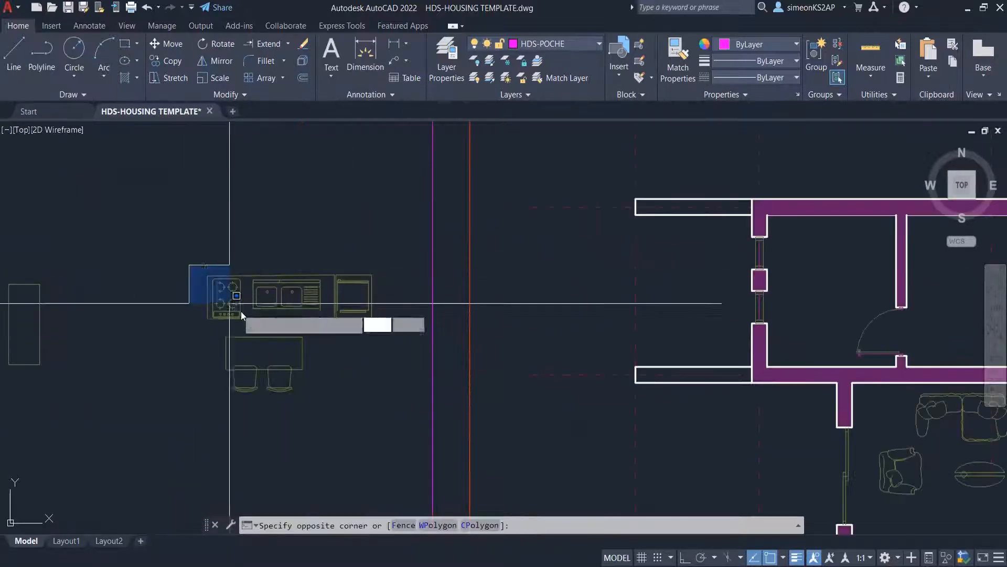
{"action": "left_click", "coordinate": [395, 326]}
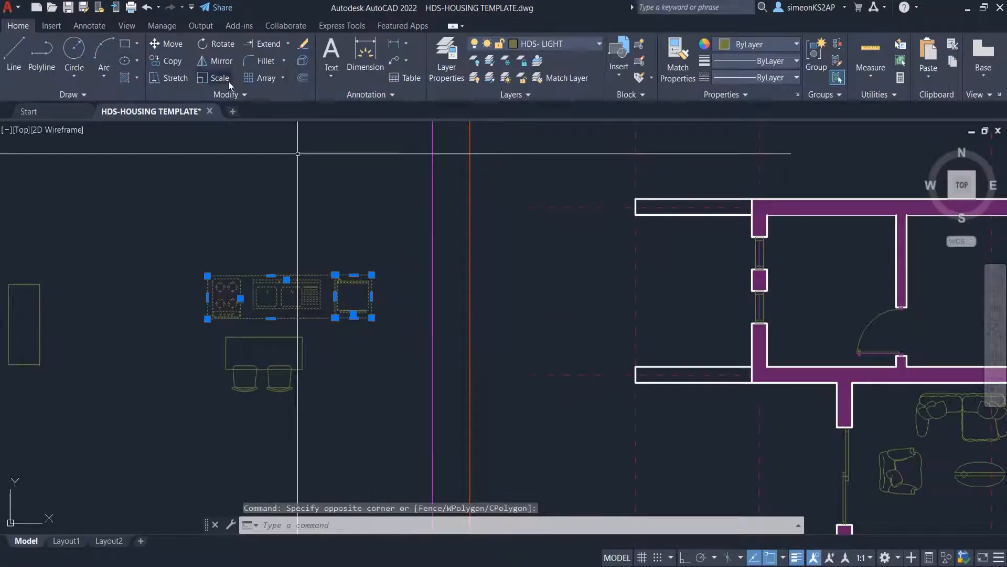
{"action": "left_click", "coordinate": [169, 61]}
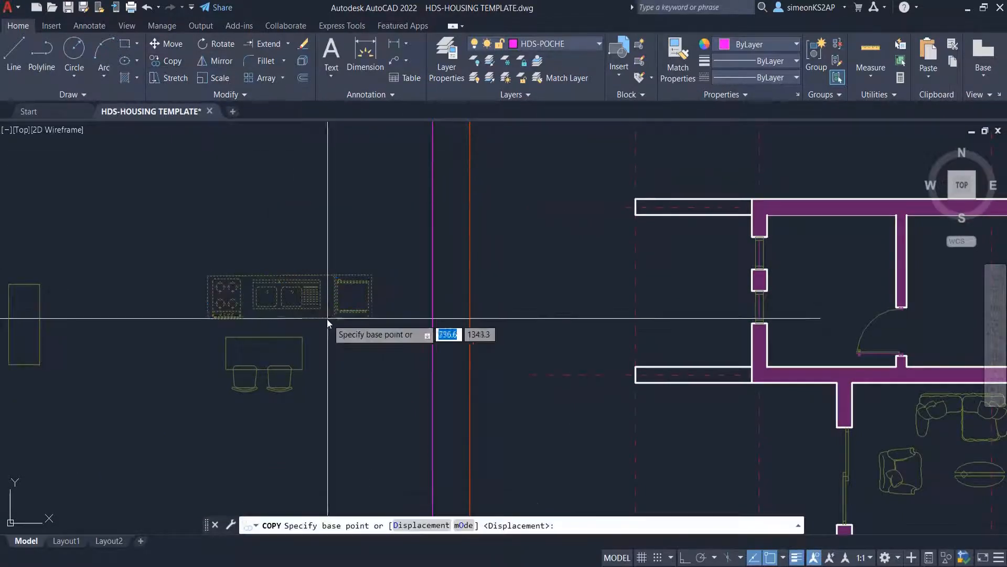
{"action": "left_click", "coordinate": [286, 300]}
{"action": "scroll", "coordinate": [389, 300], "scroll_direction": "down", "scroll_amount": 4}
{"action": "middle_click_drag", "start_coordinate": [389, 300], "coordinate": [276, 300]}
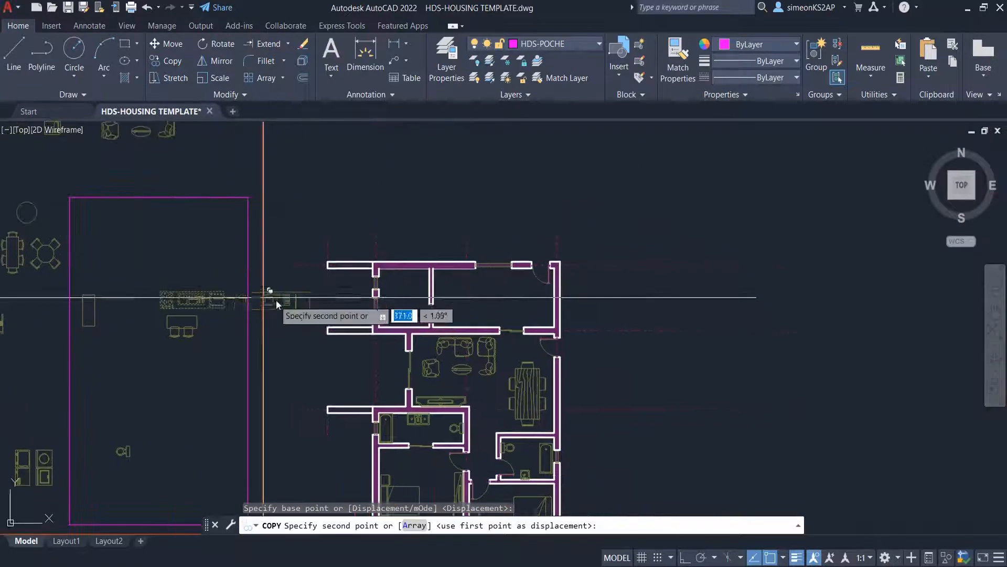
{"action": "key", "text": "Escape"}
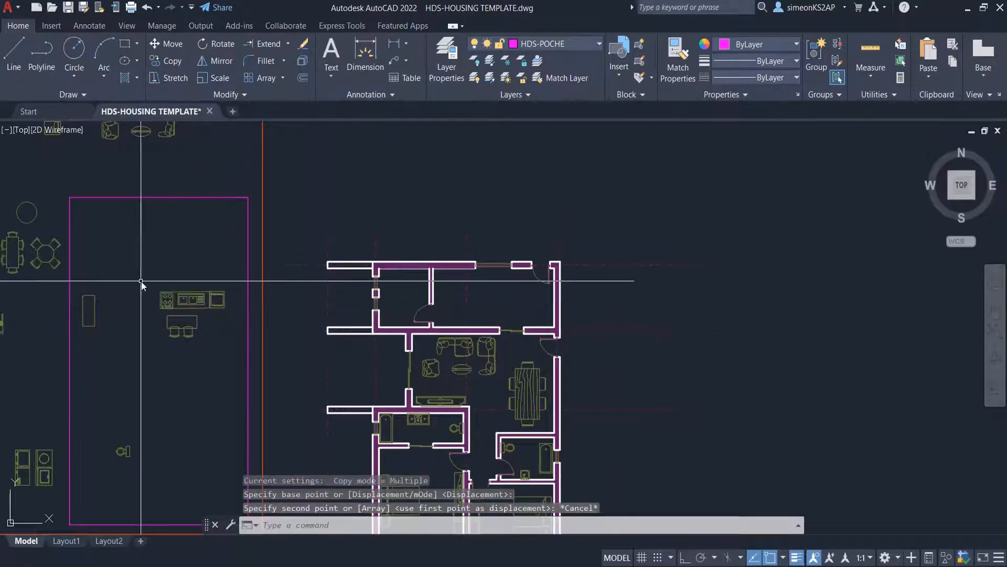
Step: Copy the kitchen counter with stove, double sink and end appliance from the magenta-framed furniture set to below the kitchen's upper window
{"action": "scroll", "coordinate": [160, 294], "scroll_direction": "up", "scroll_amount": 4}
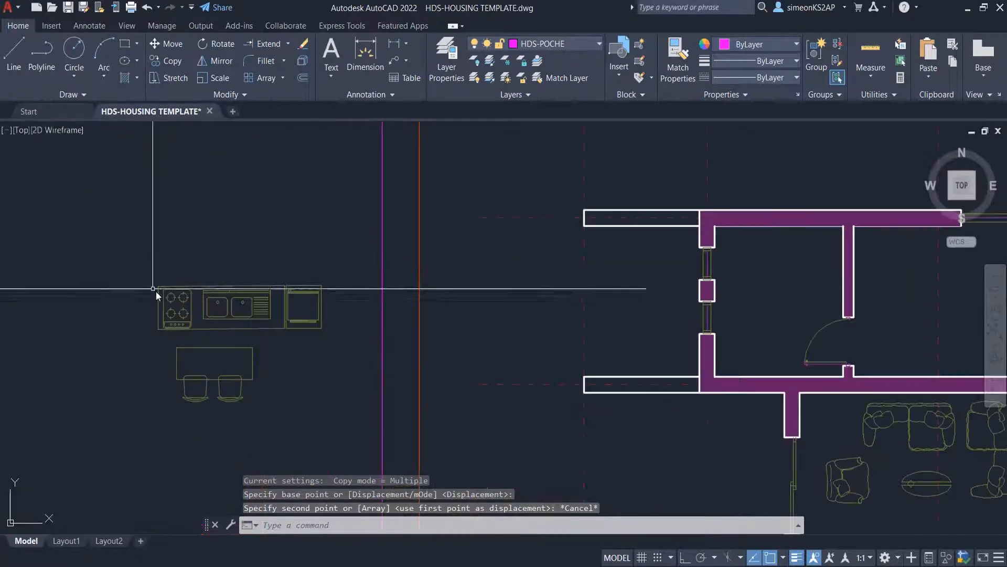
{"action": "left_click", "coordinate": [140, 260]}
{"action": "left_click", "coordinate": [342, 337]}
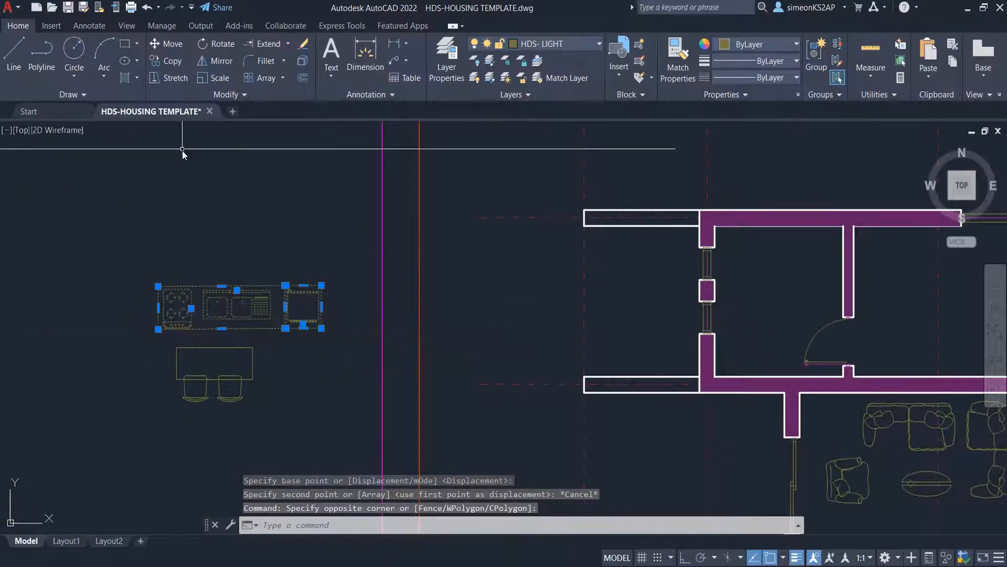
{"action": "left_click", "coordinate": [171, 60]}
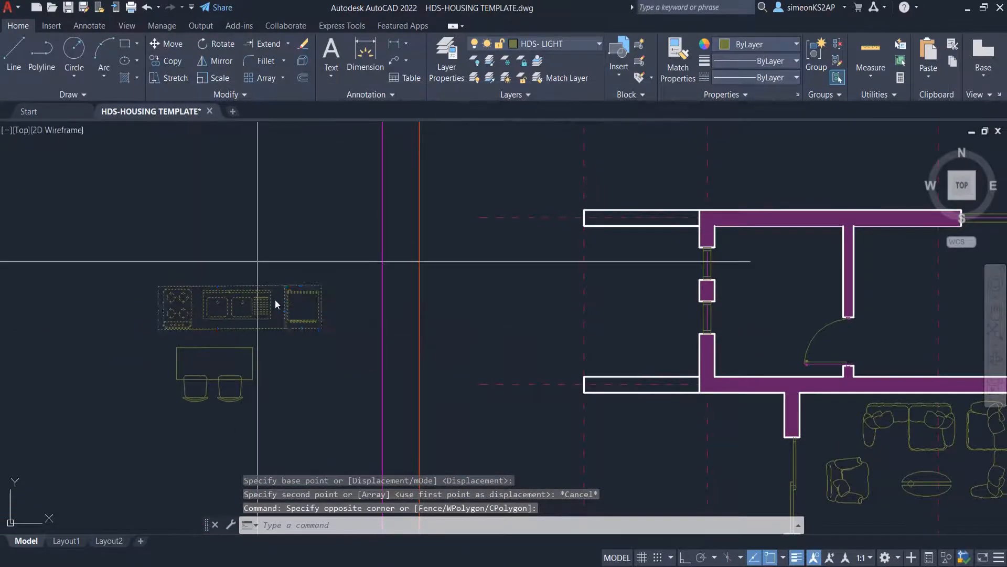
{"action": "left_click", "coordinate": [239, 313]}
{"action": "scroll", "coordinate": [392, 313], "scroll_direction": "down", "scroll_amount": 5}
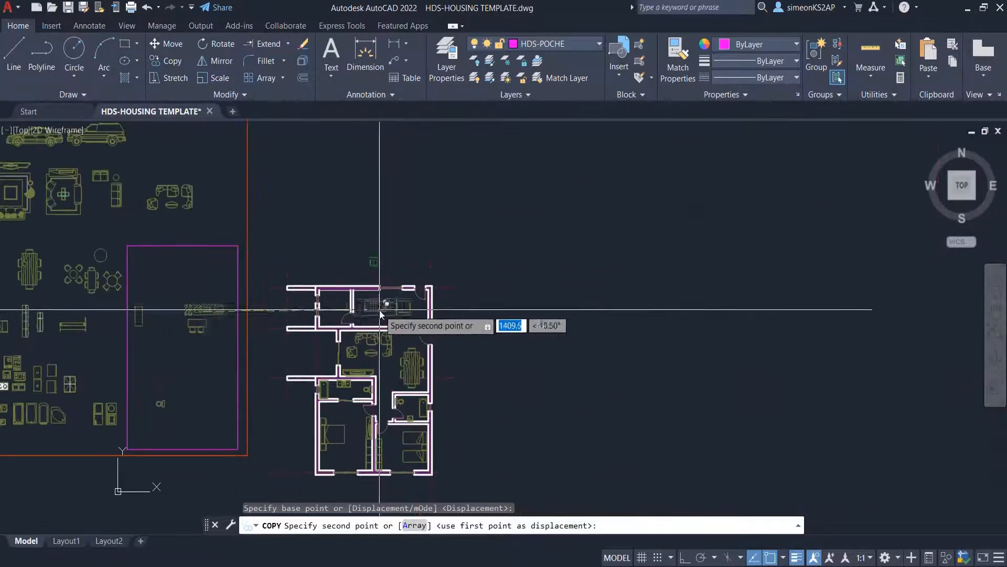
{"action": "scroll", "coordinate": [382, 313], "scroll_direction": "up", "scroll_amount": 4}
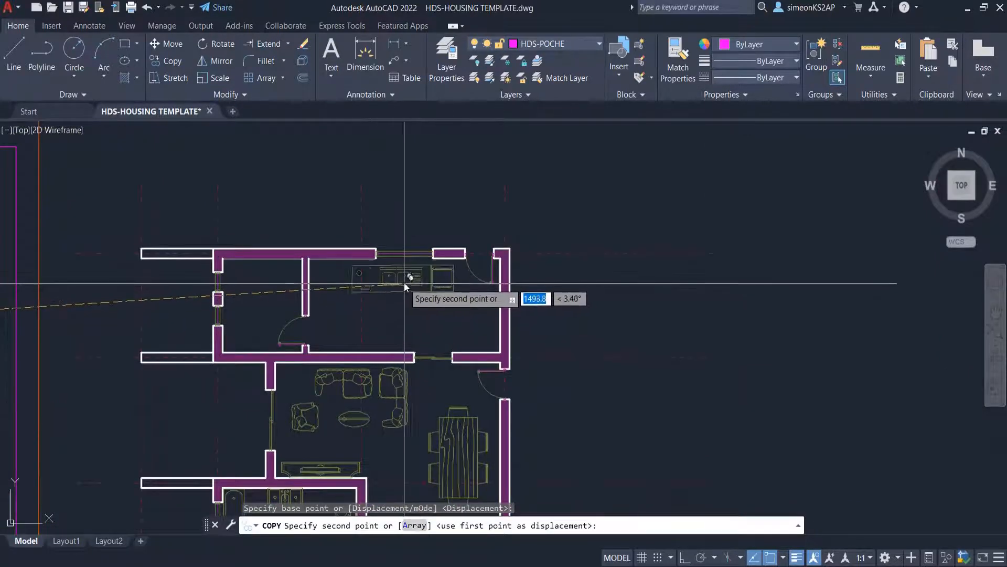
{"action": "left_click", "coordinate": [405, 281]}
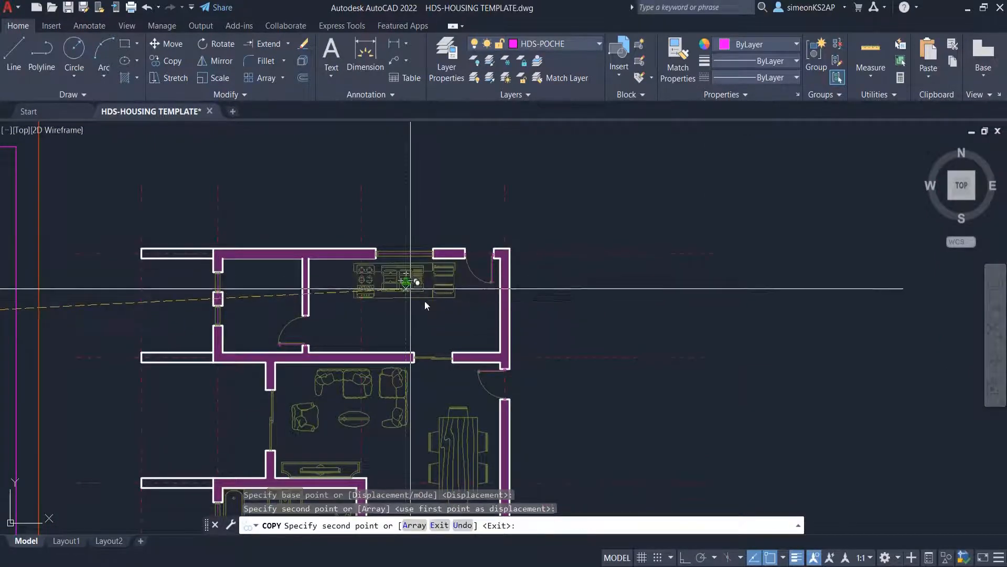
{"action": "key", "text": "Escape"}
Step: Move the small table with two chairs from the magenta-framed furniture set into the kitchen, below the counter
{"action": "middle_click_drag", "start_coordinate": [421, 310], "coordinate": [422, 274]}
{"action": "mouse_move", "coordinate": [376, 250]}
{"action": "middle_mouse_down"}
{"action": "mouse_move", "coordinate": [454, 251]}
{"action": "mouse_move", "coordinate": [477, 279]}
{"action": "middle_mouse_up"}
{"action": "scroll", "coordinate": [471, 278], "scroll_direction": "down", "scroll_amount": 2}
{"action": "middle_click_drag", "start_coordinate": [189, 305], "coordinate": [252, 295]}
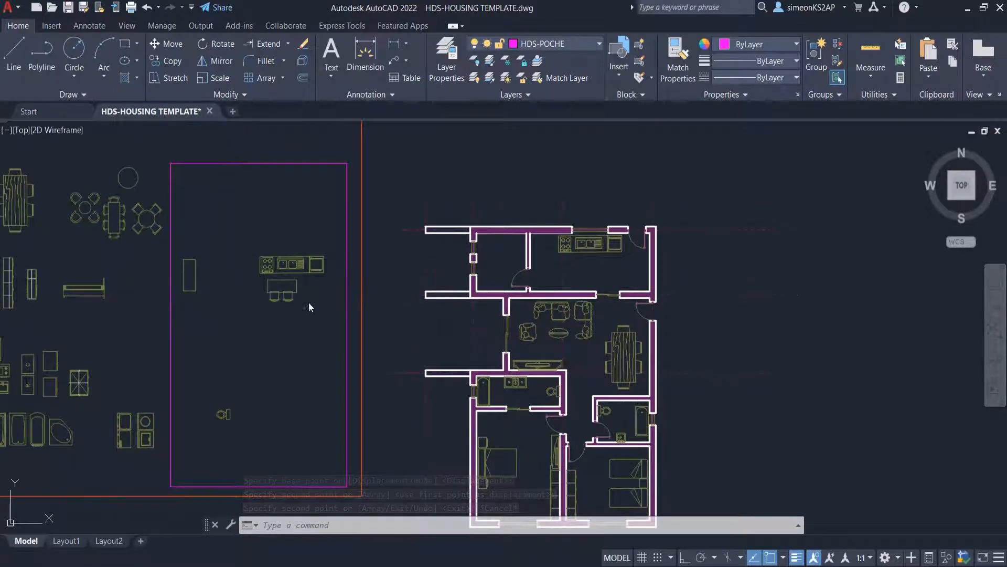
{"action": "scroll", "coordinate": [300, 292], "scroll_direction": "up", "scroll_amount": 4}
{"action": "left_click", "coordinate": [313, 321]}
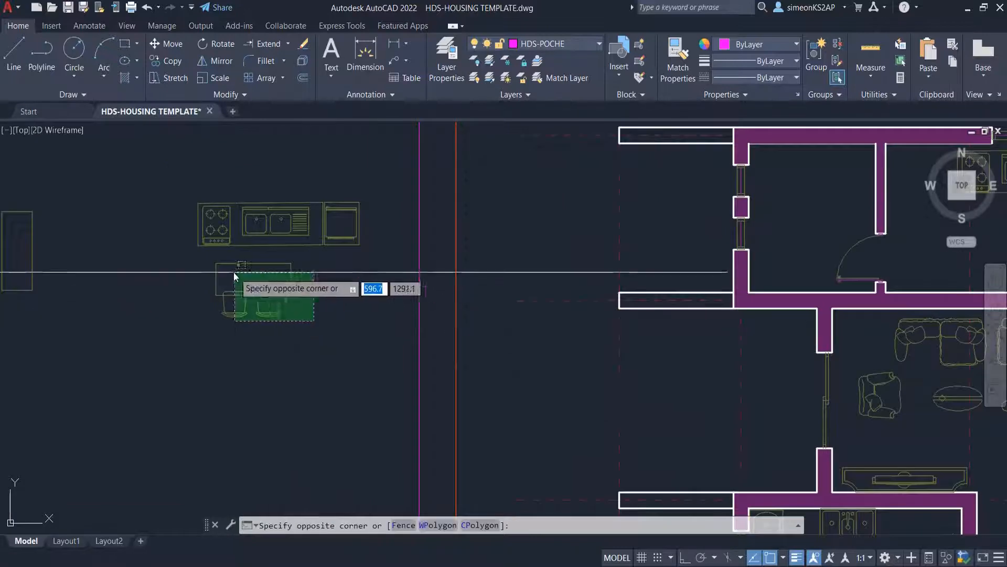
{"action": "left_click", "coordinate": [201, 270]}
{"action": "scroll", "coordinate": [335, 295], "scroll_direction": "down", "scroll_amount": 2}
{"action": "middle_click_drag", "start_coordinate": [257, 288], "coordinate": [257, 288]}
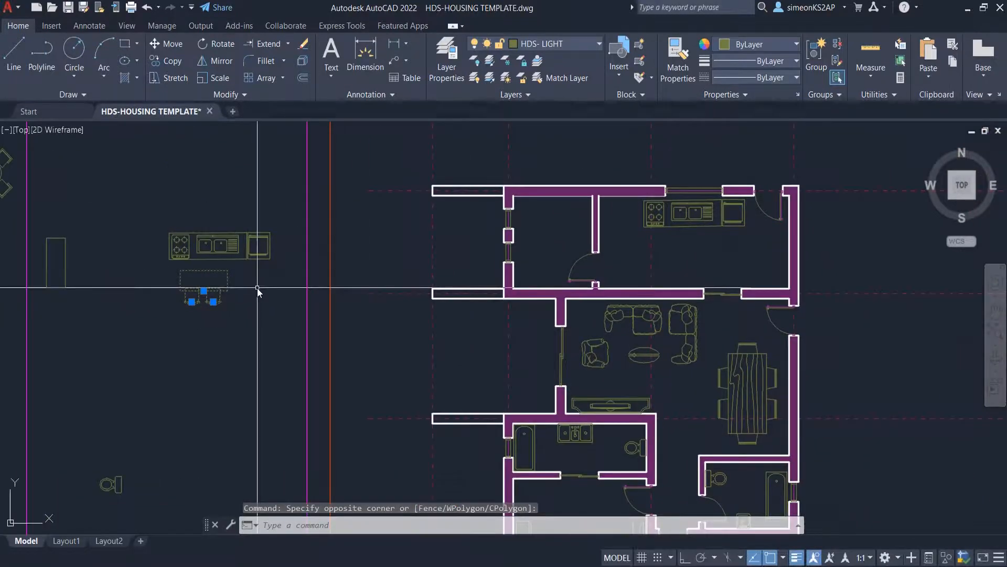
{"action": "left_click", "coordinate": [173, 46]}
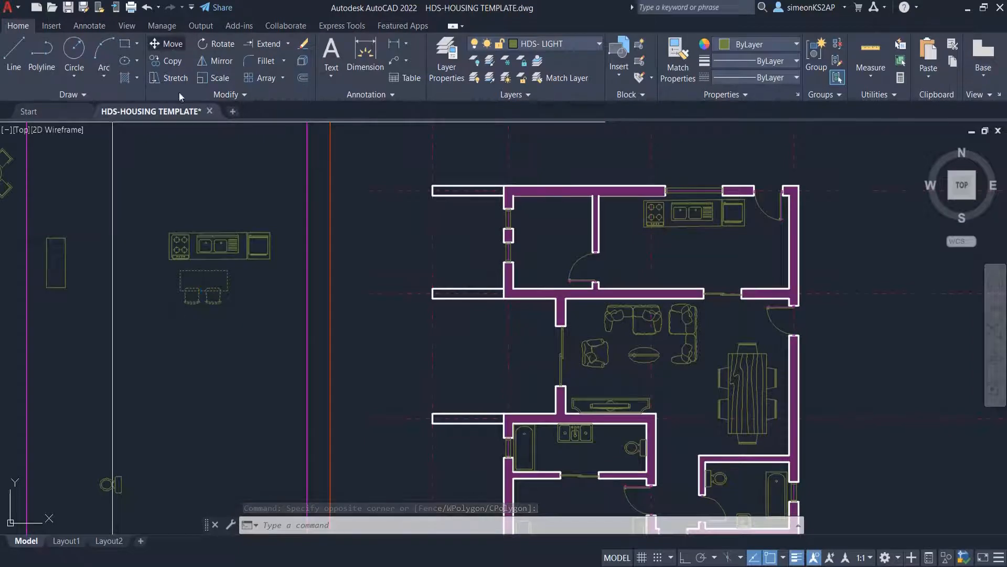
{"action": "left_click", "coordinate": [203, 281]}
{"action": "scroll", "coordinate": [299, 293], "scroll_direction": "down", "scroll_amount": 5}
{"action": "scroll", "coordinate": [313, 299], "scroll_direction": "up", "scroll_amount": 5}
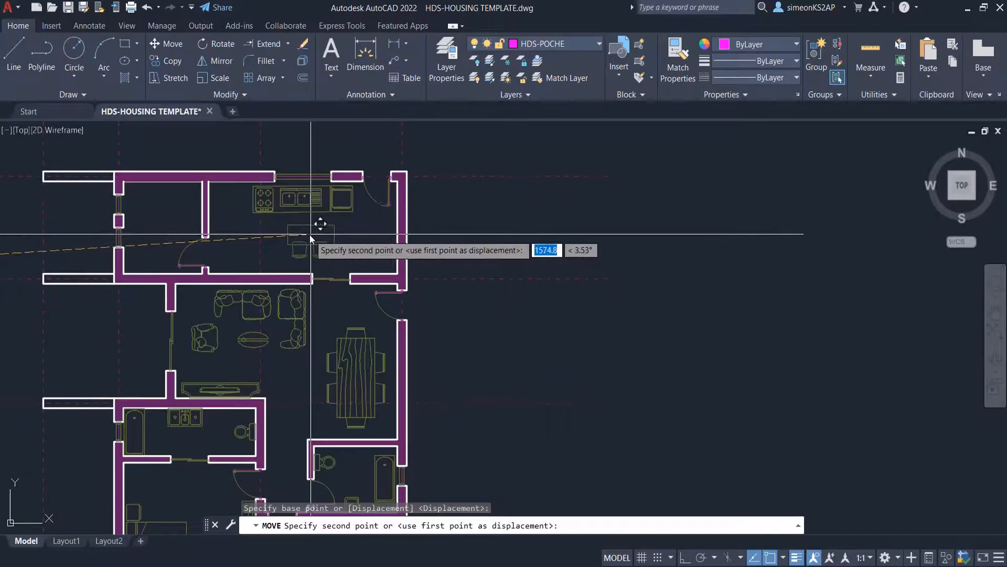
{"action": "left_click", "coordinate": [304, 240]}
{"action": "scroll", "coordinate": [320, 238], "scroll_direction": "down", "scroll_amount": 3}
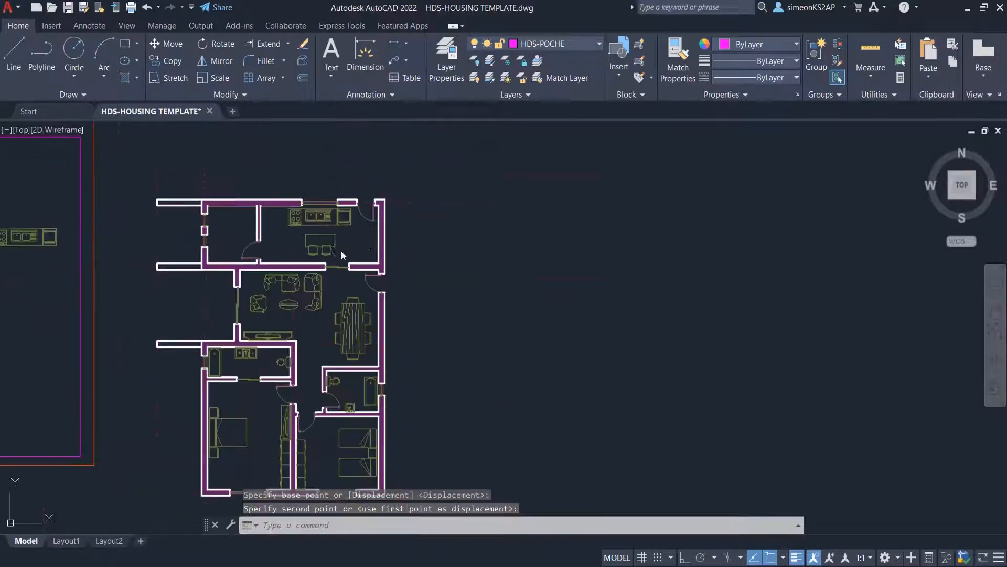
{"action": "middle_click_drag", "start_coordinate": [341, 250], "coordinate": [427, 249]}
{"action": "scroll", "coordinate": [363, 232], "scroll_direction": "up", "scroll_amount": 3}
{"action": "scroll", "coordinate": [363, 232], "scroll_direction": "down", "scroll_amount": 3}
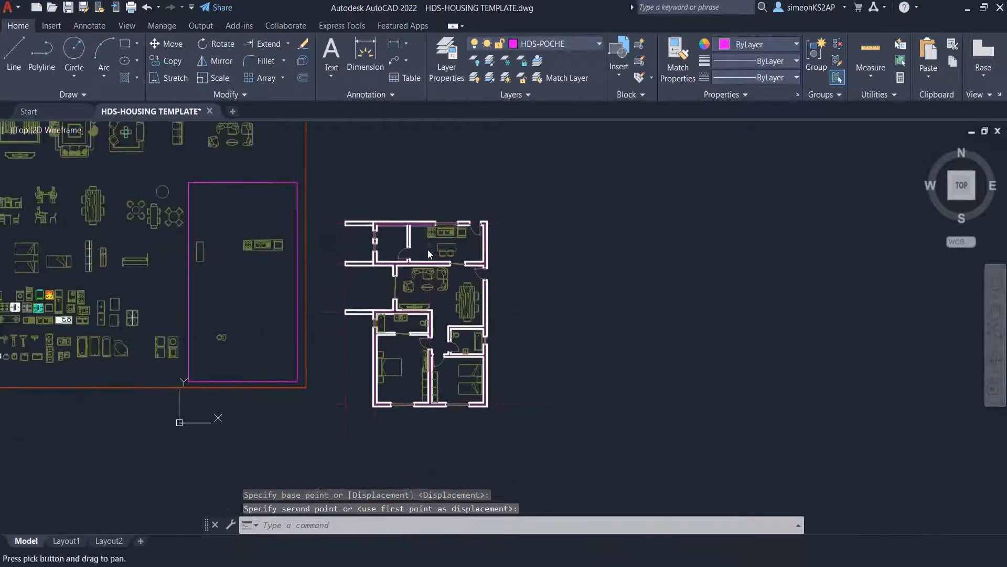
{"action": "left_click", "coordinate": [194, 245]}
{"action": "left_click", "coordinate": [194, 244]}
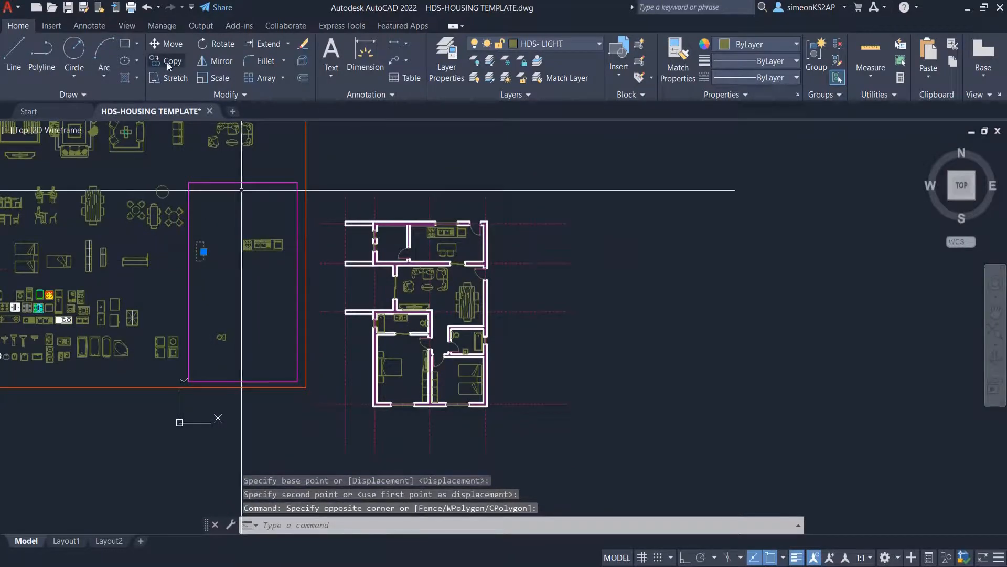
{"action": "left_click", "coordinate": [168, 61]}
{"action": "key", "text": "Escape"}
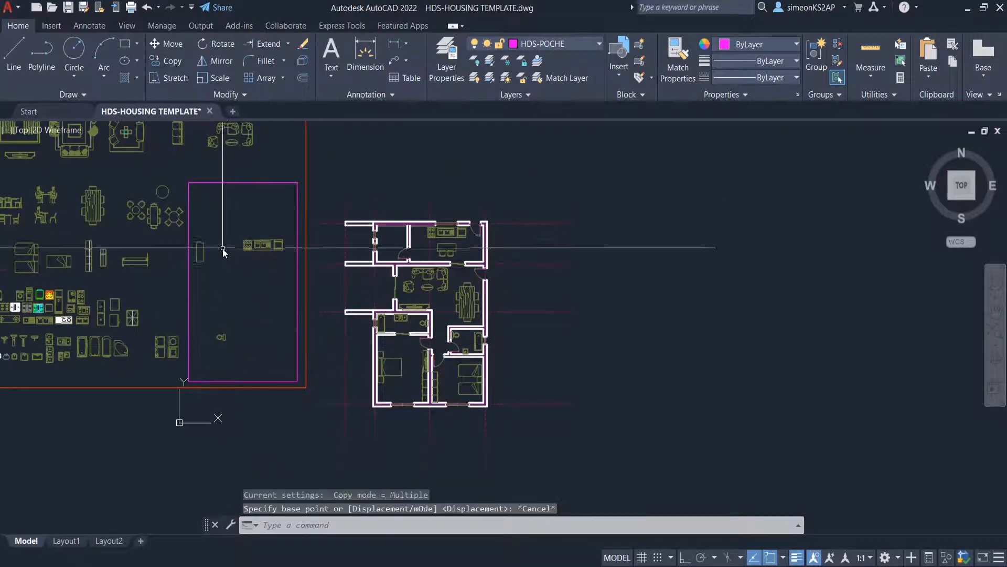
Step: Move the narrow rectangular unit from the magenta-framed furniture set into the kitchen, against the partition wall above the inner door
{"action": "left_click", "coordinate": [202, 241]}
{"action": "left_click", "coordinate": [169, 162]}
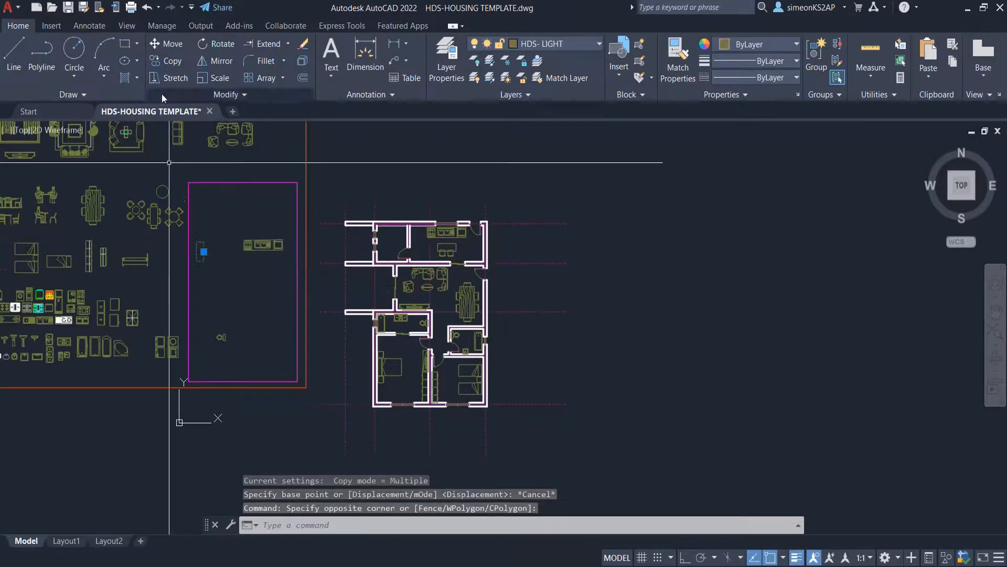
{"action": "left_click", "coordinate": [167, 45]}
{"action": "left_click", "coordinate": [222, 267]}
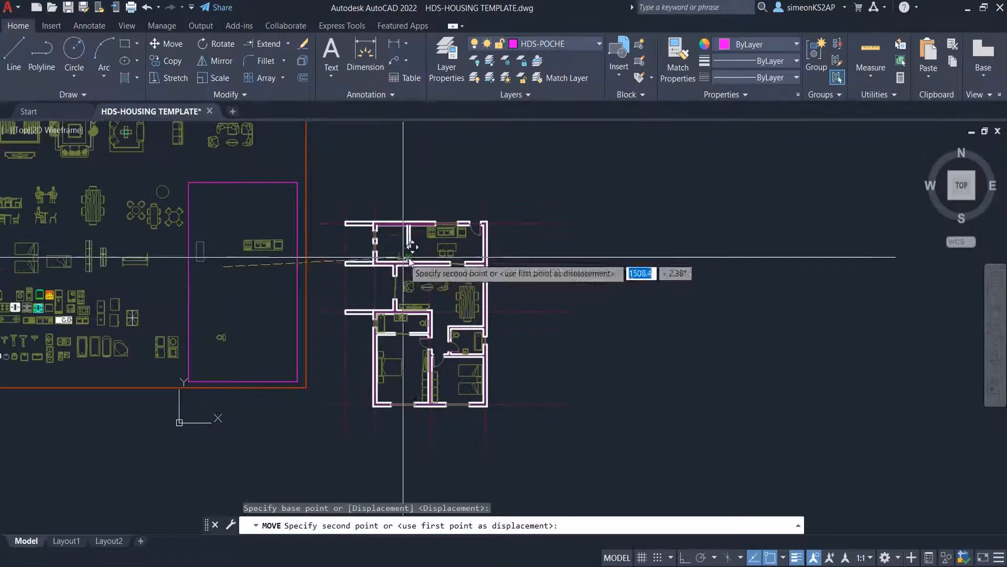
{"action": "scroll", "coordinate": [418, 249], "scroll_direction": "up", "scroll_amount": 2}
{"action": "scroll", "coordinate": [441, 249], "scroll_direction": "up", "scroll_amount": 2}
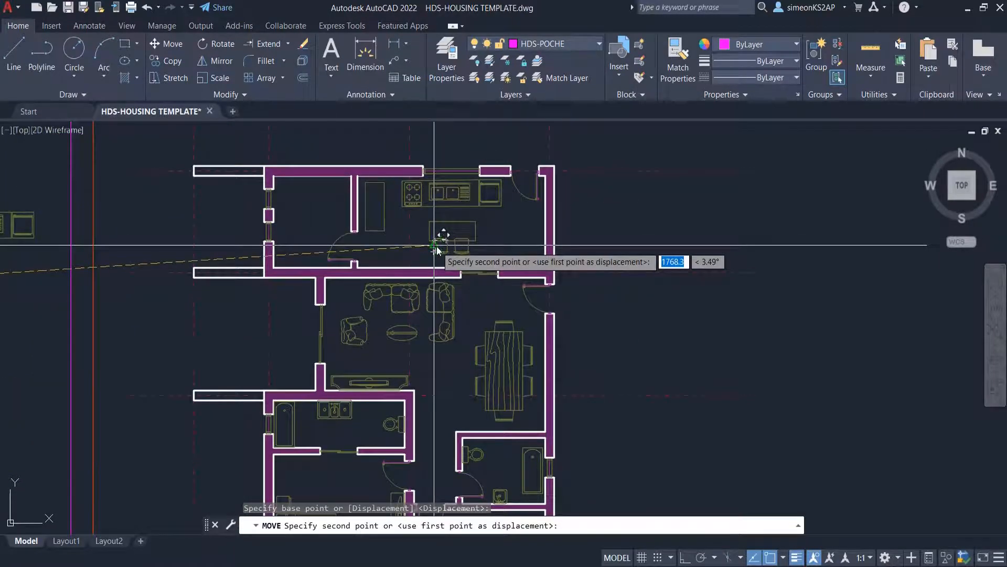
{"action": "scroll", "coordinate": [419, 238], "scroll_direction": "up", "scroll_amount": 2}
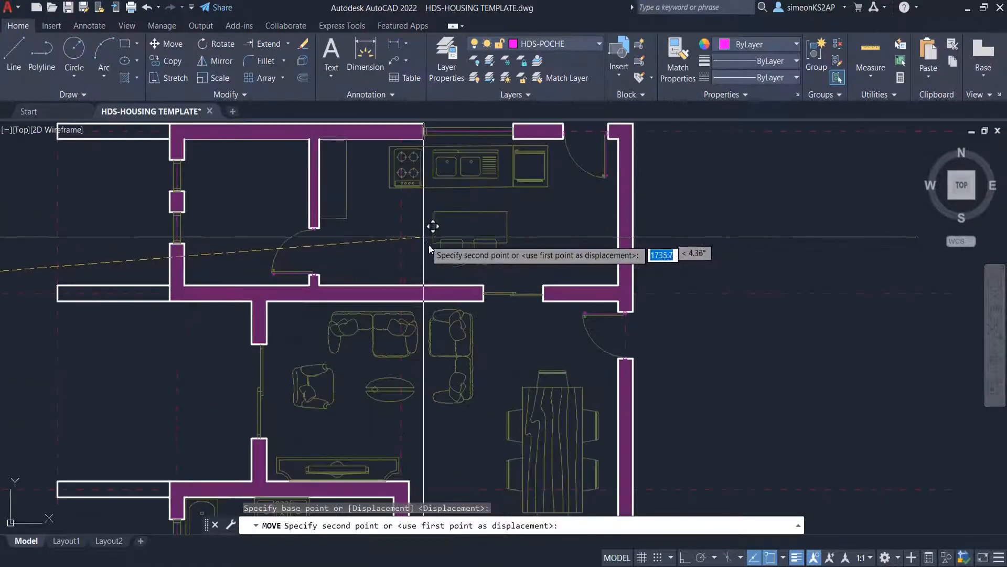
{"action": "key", "text": "Escape"}
Step: Examine the furnished floor plan and the furniture library for blocks suited to the empty room beside the kitchen
{"action": "scroll", "coordinate": [444, 257], "scroll_direction": "down", "scroll_amount": 6}
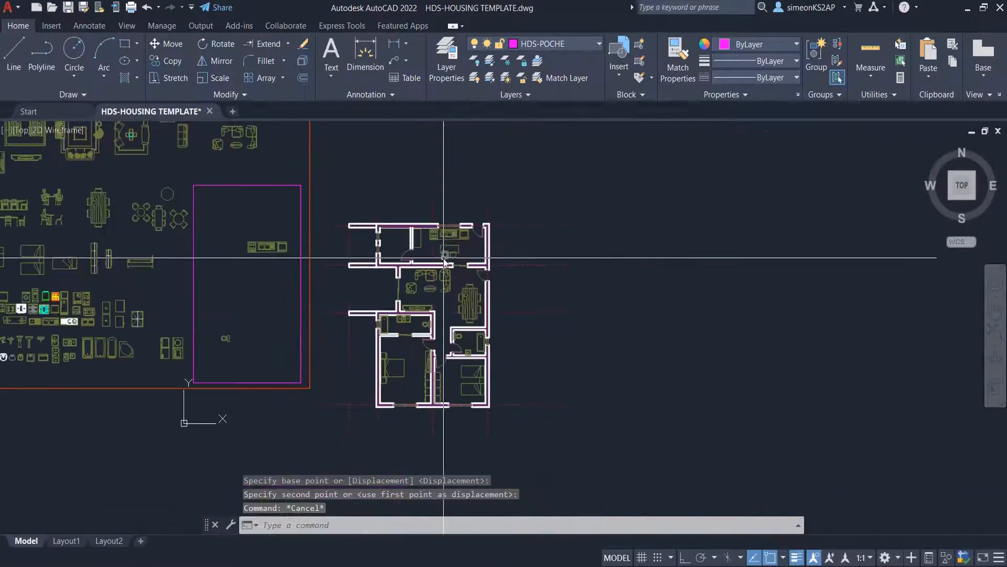
{"action": "mouse_move", "coordinate": [277, 320]}
{"action": "middle_mouse_down"}
{"action": "mouse_move", "coordinate": [297, 307]}
{"action": "mouse_move", "coordinate": [257, 311]}
{"action": "middle_mouse_up"}
{"action": "scroll", "coordinate": [275, 318], "scroll_direction": "up", "scroll_amount": 3}
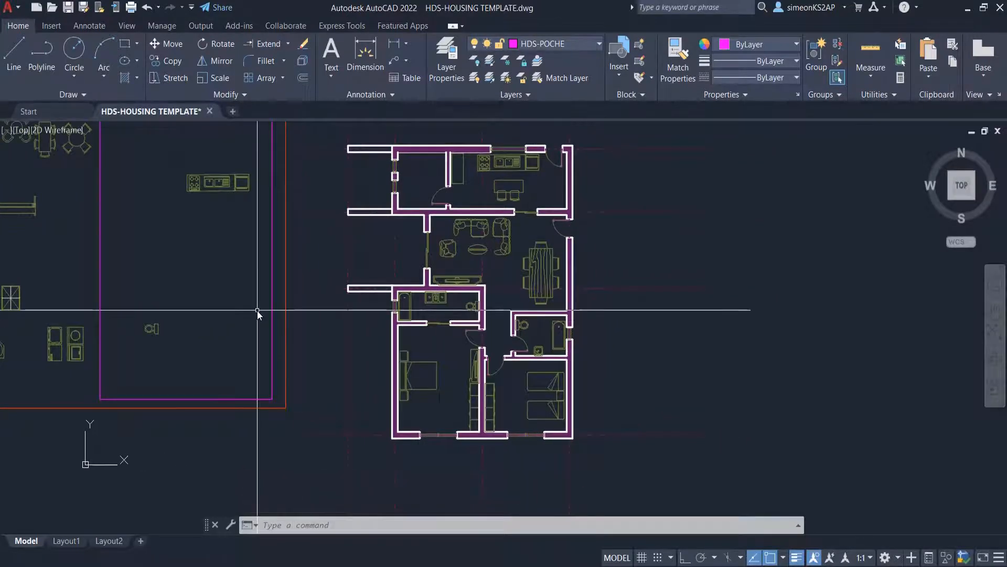
{"action": "scroll", "coordinate": [274, 279], "scroll_direction": "down", "scroll_amount": 4}
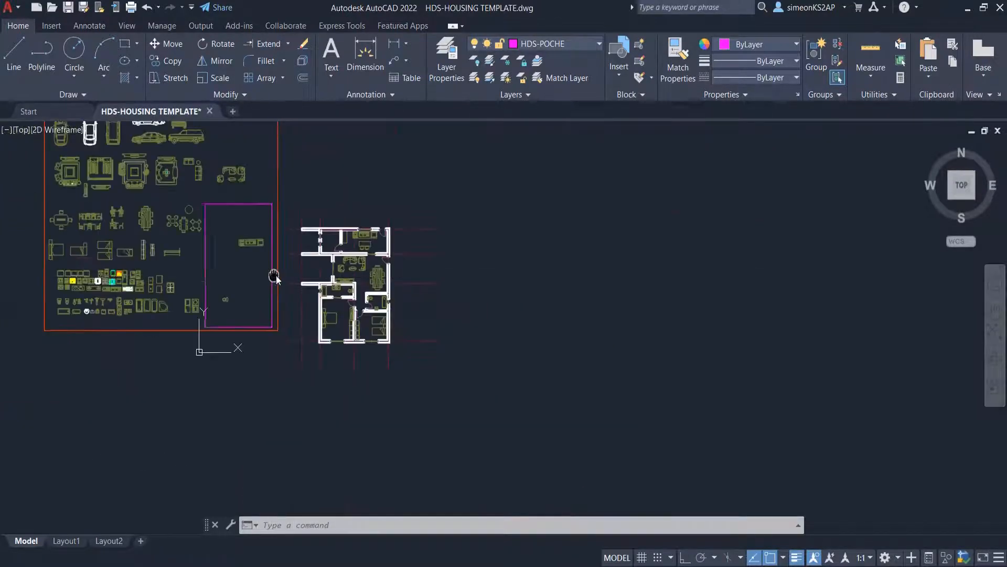
{"action": "middle_click_drag", "start_coordinate": [275, 279], "coordinate": [299, 277]}
{"action": "scroll", "coordinate": [294, 238], "scroll_direction": "up", "scroll_amount": 2}
{"action": "middle_click_drag", "start_coordinate": [423, 276], "coordinate": [367, 269]}
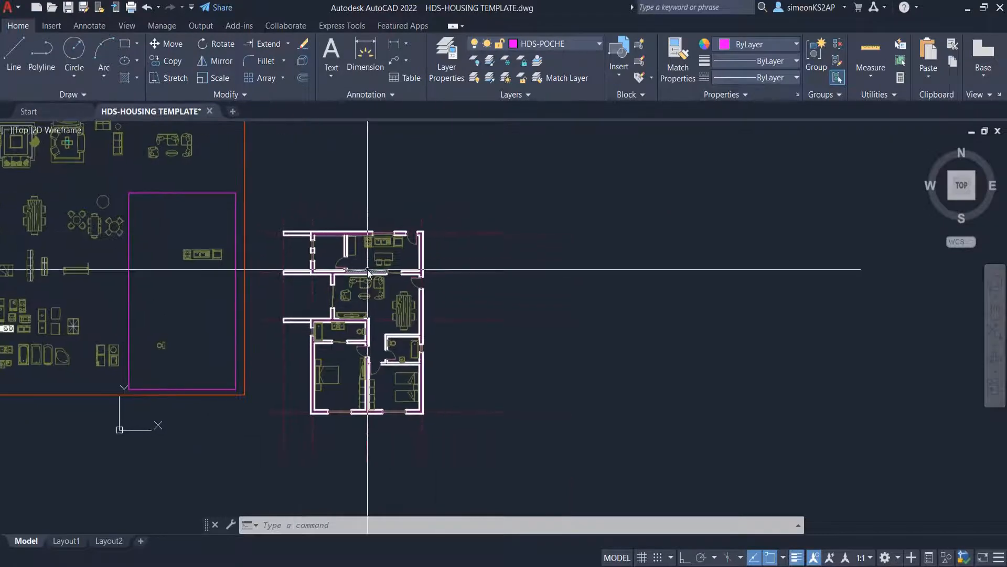
{"action": "scroll", "coordinate": [369, 267], "scroll_direction": "up", "scroll_amount": 4}
{"action": "scroll", "coordinate": [353, 288], "scroll_direction": "down", "scroll_amount": 3}
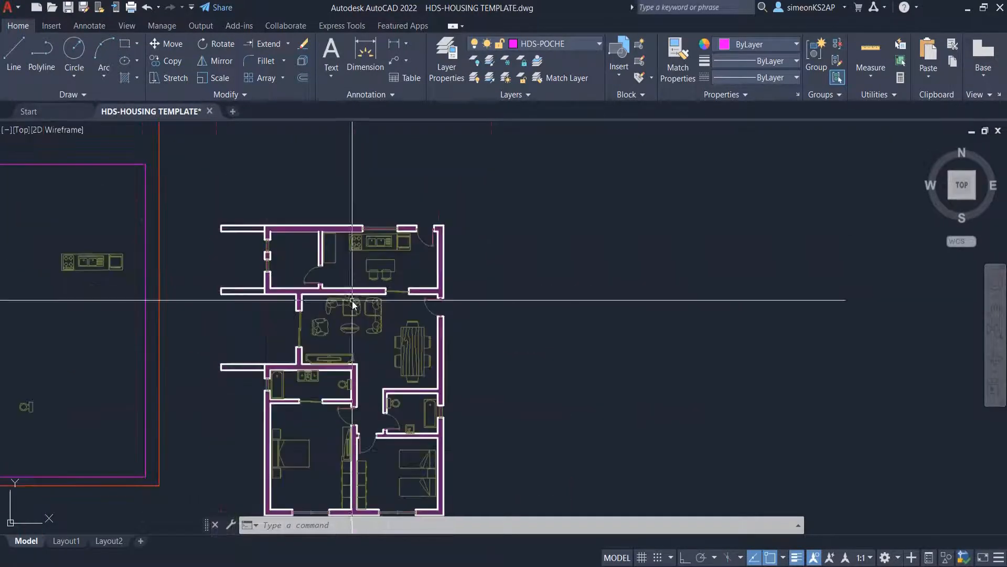
{"action": "middle_click_drag", "start_coordinate": [446, 303], "coordinate": [439, 286]}
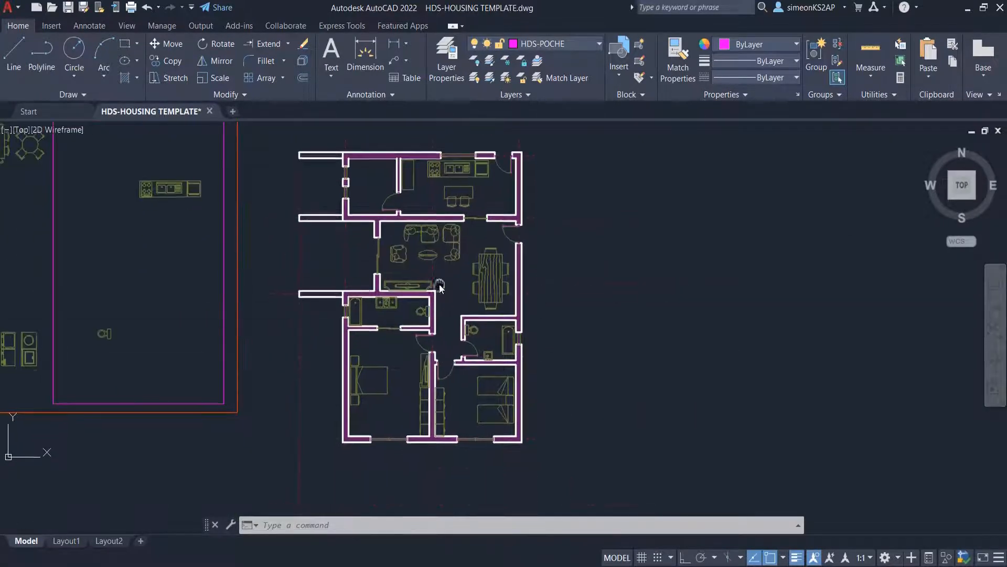
{"action": "middle_click_drag", "start_coordinate": [363, 202], "coordinate": [472, 244]}
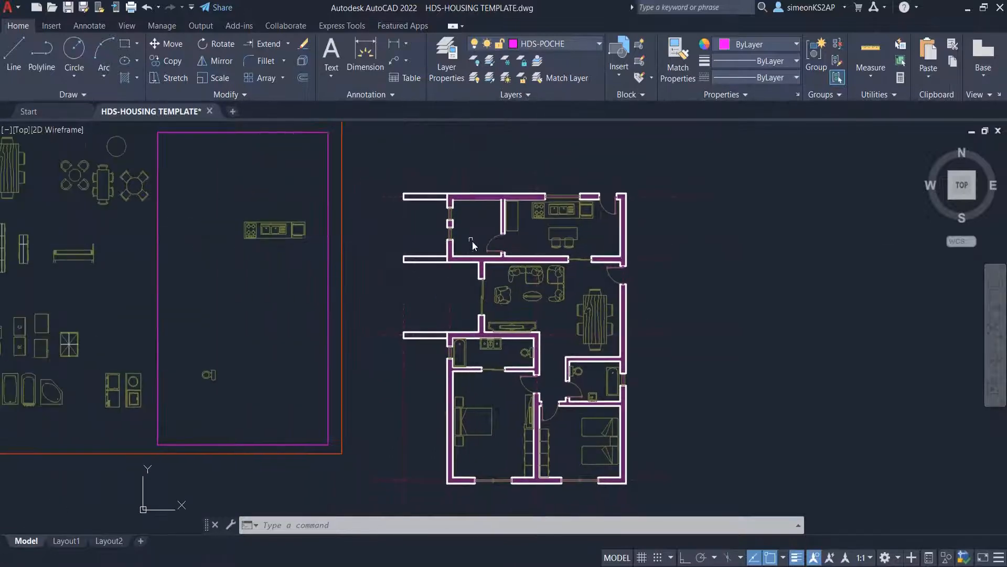
{"action": "scroll", "coordinate": [290, 273], "scroll_direction": "down", "scroll_amount": 2}
{"action": "middle_click_drag", "start_coordinate": [270, 273], "coordinate": [326, 273]}
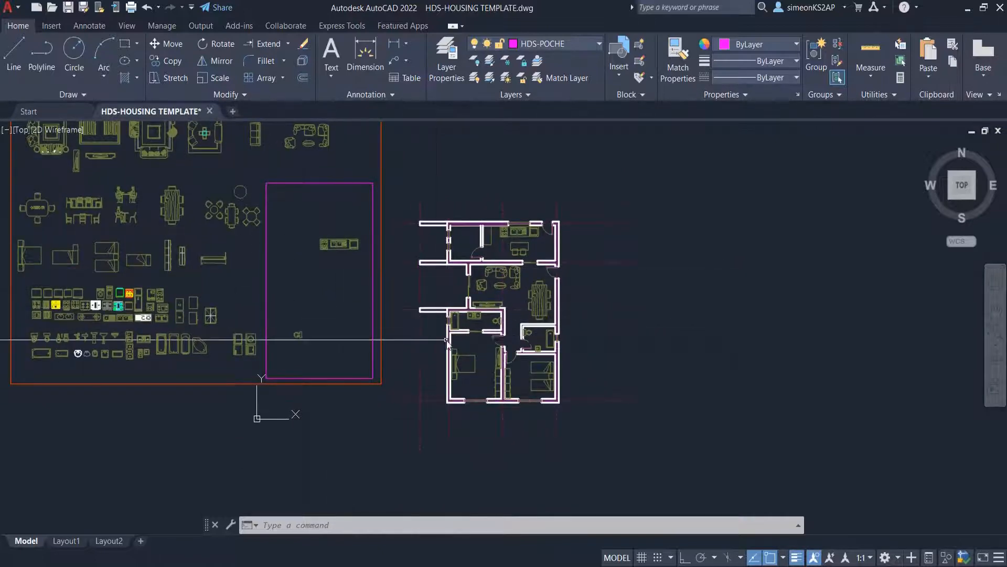
{"action": "middle_click_drag", "start_coordinate": [373, 330], "coordinate": [404, 326]}
{"action": "scroll", "coordinate": [261, 246], "scroll_direction": "up", "scroll_amount": 3}
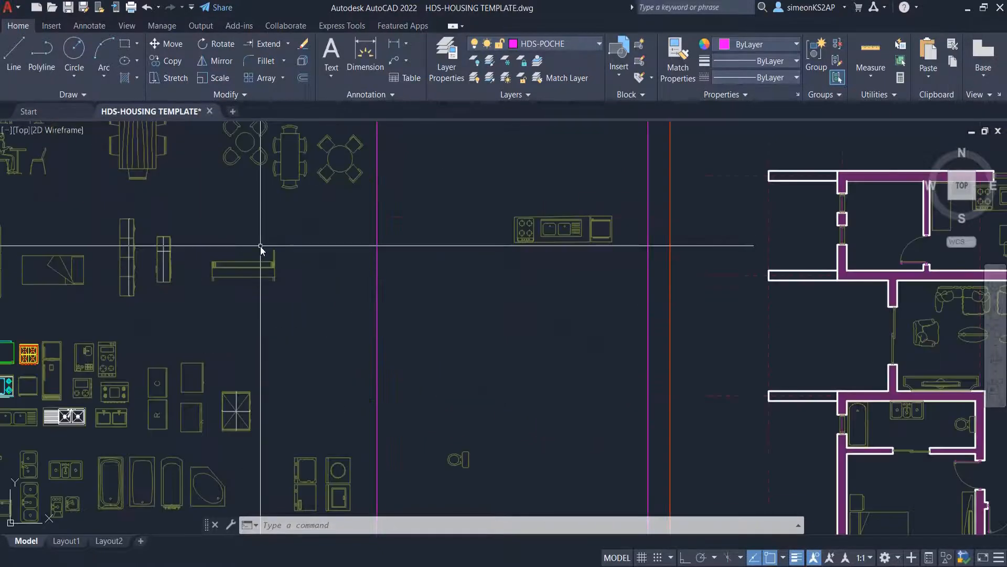
{"action": "scroll", "coordinate": [424, 270], "scroll_direction": "down", "scroll_amount": 2}
{"action": "middle_click_drag", "start_coordinate": [424, 269], "coordinate": [321, 269]}
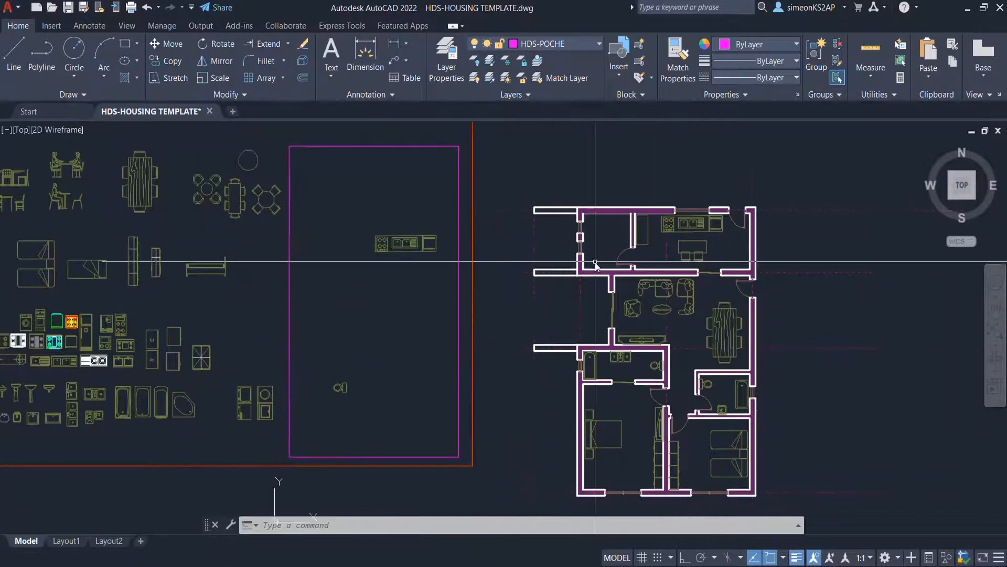
{"action": "middle_click_drag", "start_coordinate": [592, 335], "coordinate": [526, 326]}
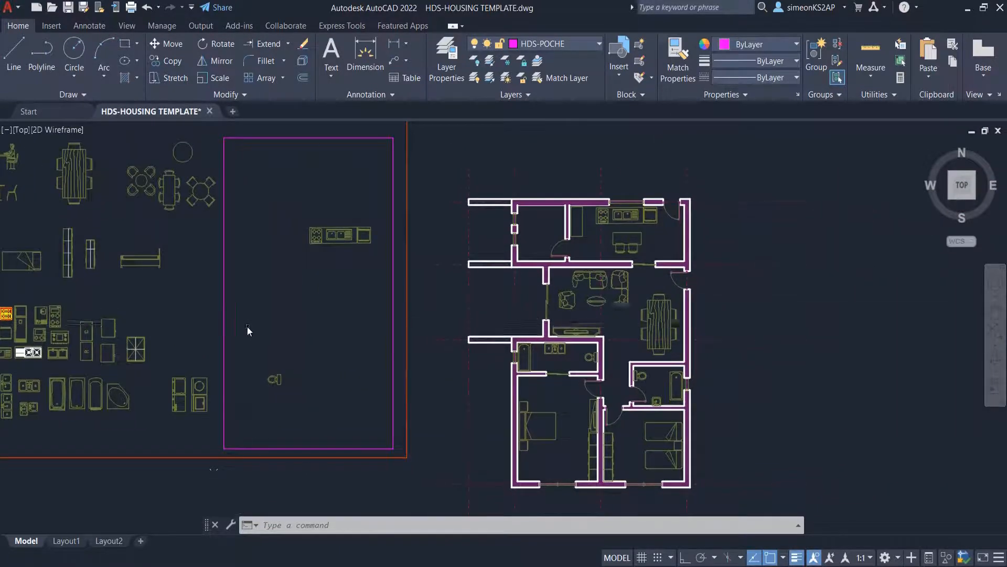
Step: Copy the smaller wardrobe unit from the furniture library into the empty room beside the kitchen, near the two windows
{"action": "scroll", "coordinate": [244, 322], "scroll_direction": "down", "scroll_amount": 2}
{"action": "scroll", "coordinate": [152, 286], "scroll_direction": "up", "scroll_amount": 4}
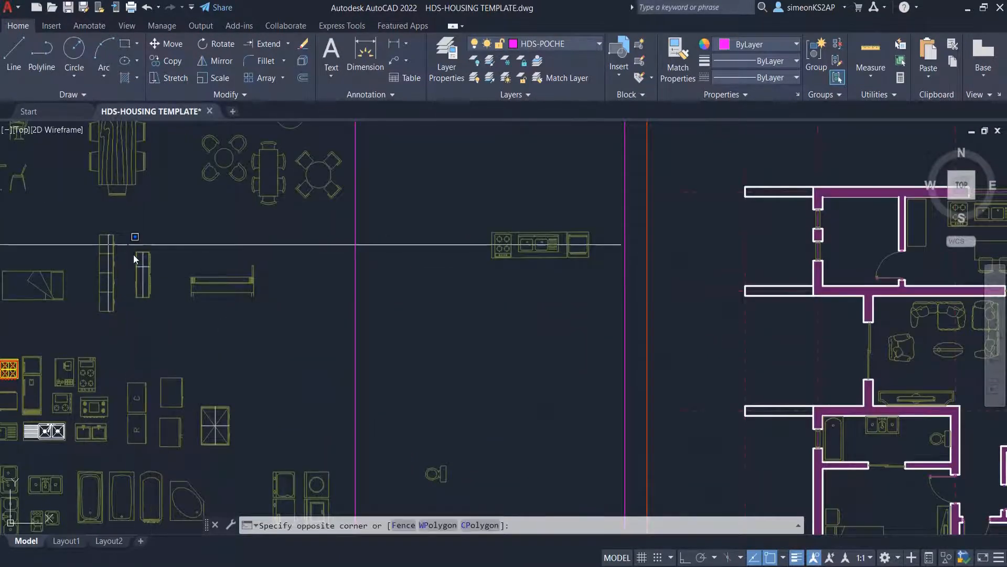
{"action": "left_click", "coordinate": [164, 313]}
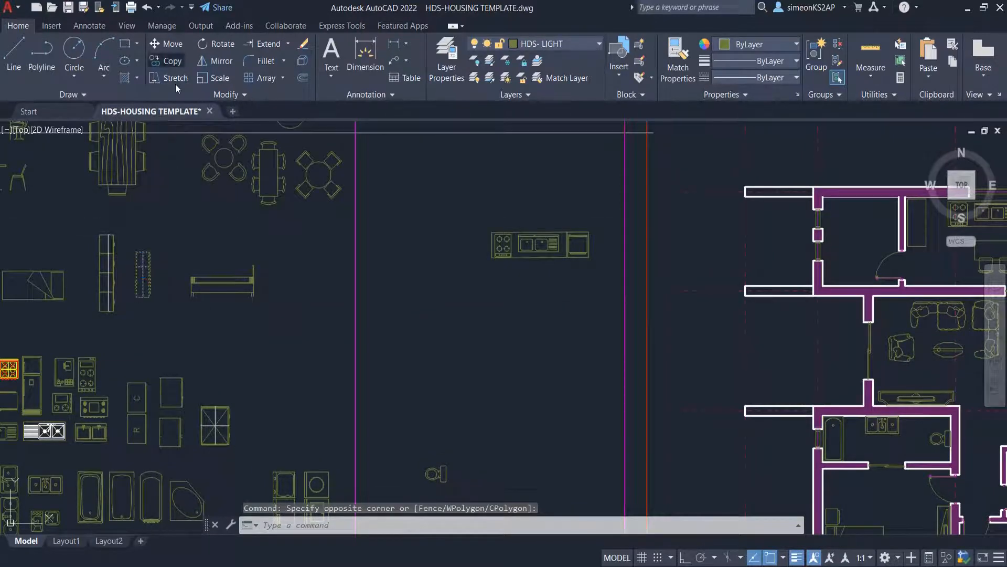
{"action": "left_click", "coordinate": [172, 62]}
{"action": "left_click", "coordinate": [150, 268]}
{"action": "scroll", "coordinate": [438, 301], "scroll_direction": "down", "scroll_amount": 2}
{"action": "middle_click_drag", "start_coordinate": [440, 299], "coordinate": [257, 291]}
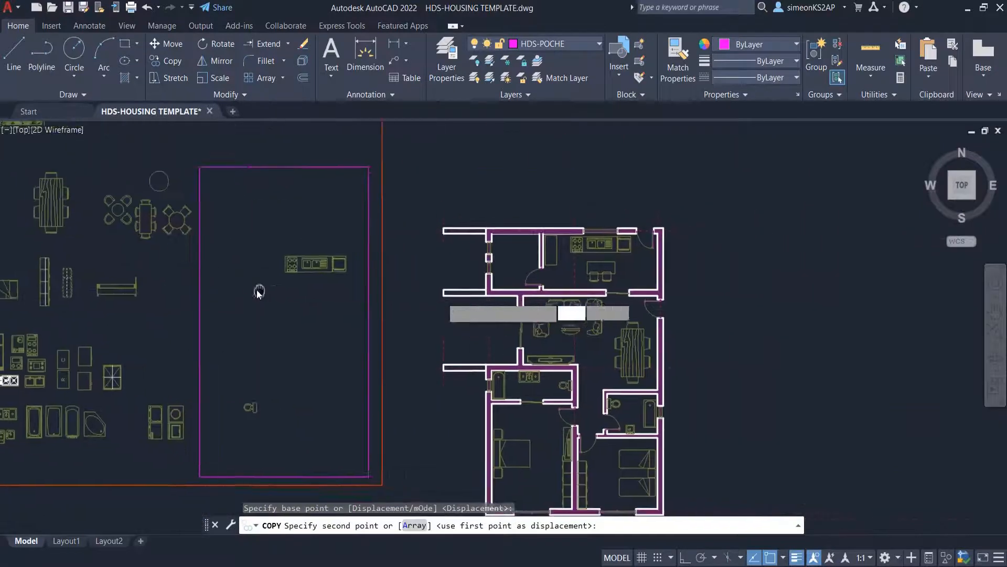
{"action": "scroll", "coordinate": [512, 252], "scroll_direction": "up", "scroll_amount": 4}
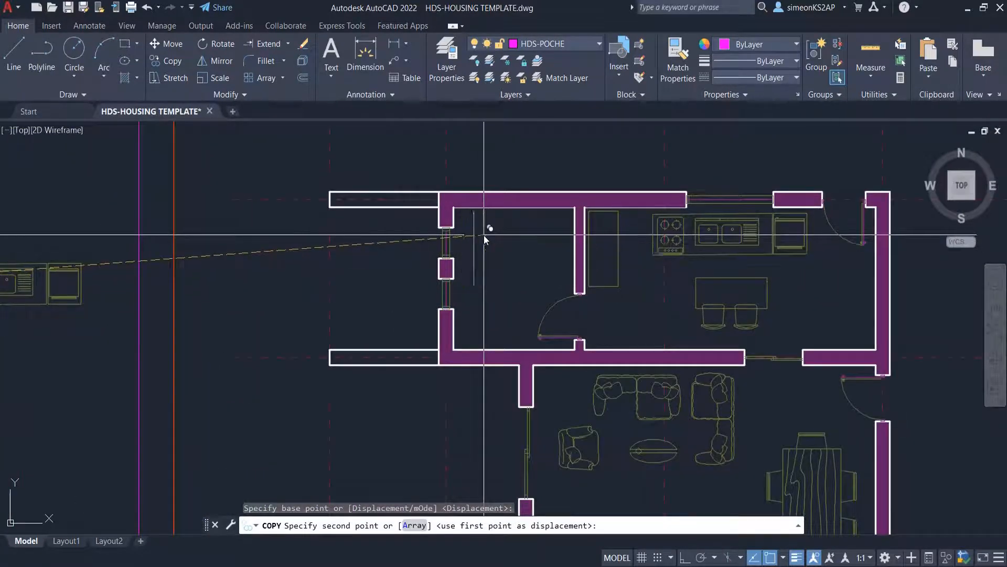
{"action": "left_click", "coordinate": [485, 240]}
{"action": "key", "text": "Escape"}
Step: Try to ungroup the copied wardrobe unit in the room beside the kitchen using the UNGROUP command
{"action": "scroll", "coordinate": [498, 253], "scroll_direction": "up", "scroll_amount": 2}
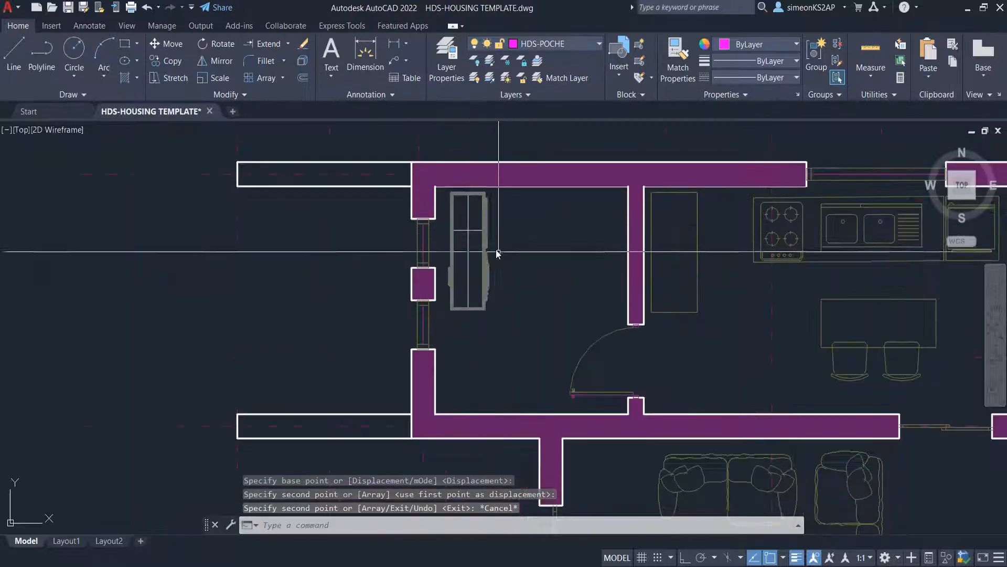
{"action": "left_click", "coordinate": [510, 307]}
{"action": "left_click", "coordinate": [470, 267]}
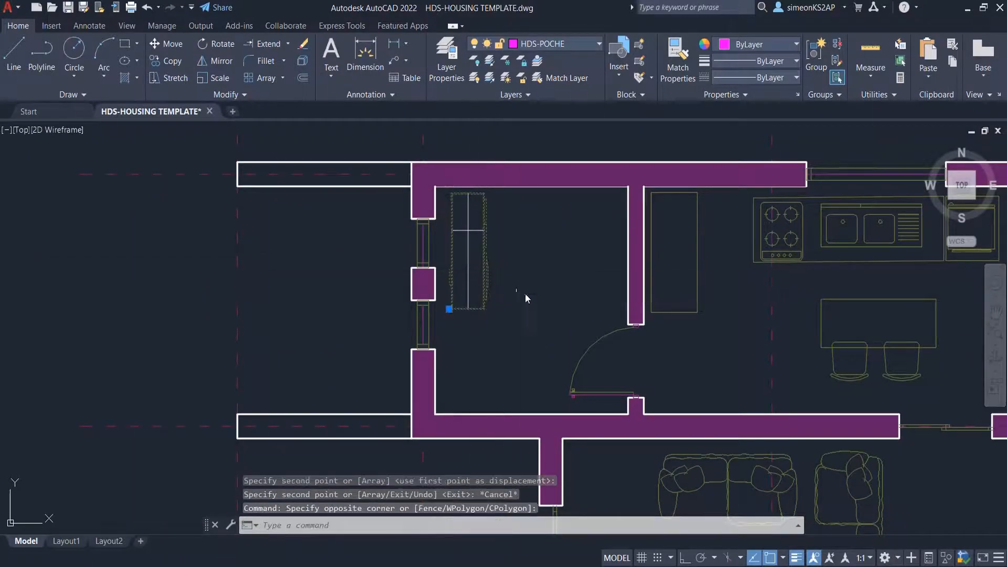
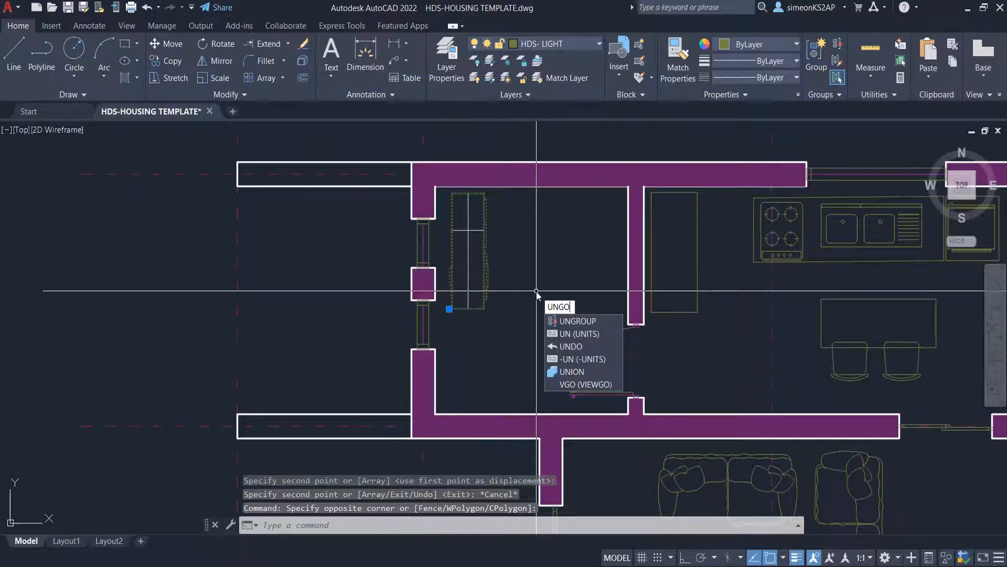
{"action": "key", "text": "Return"}
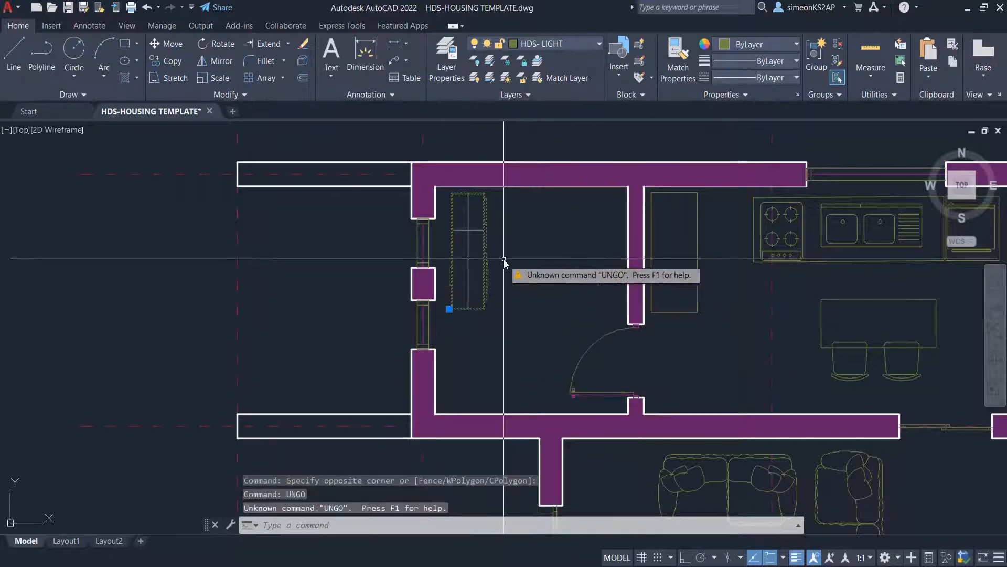
{"action": "key", "text": "Escape"}
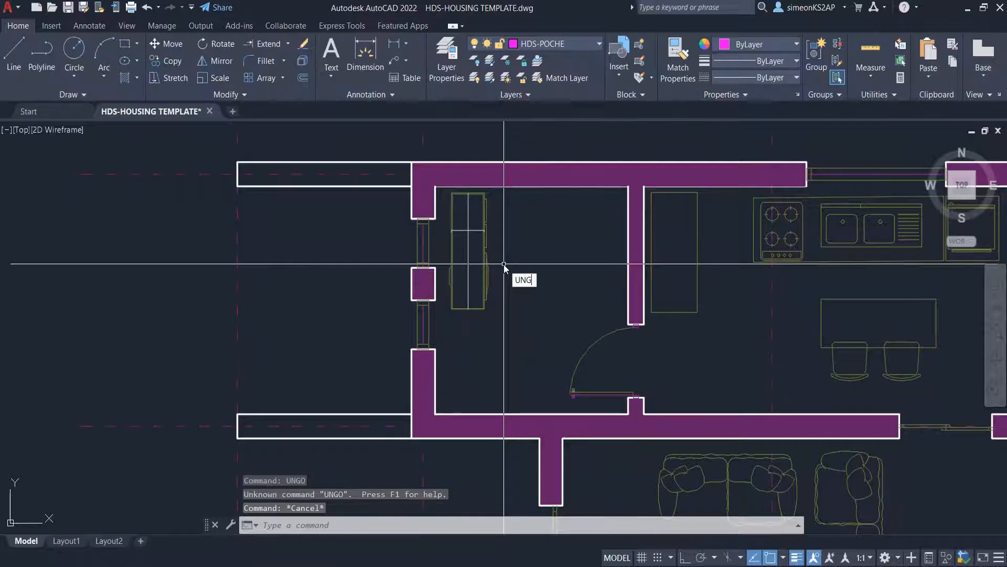
{"action": "type", "text": "UNGROUP"}
{"action": "key", "text": "Return"}
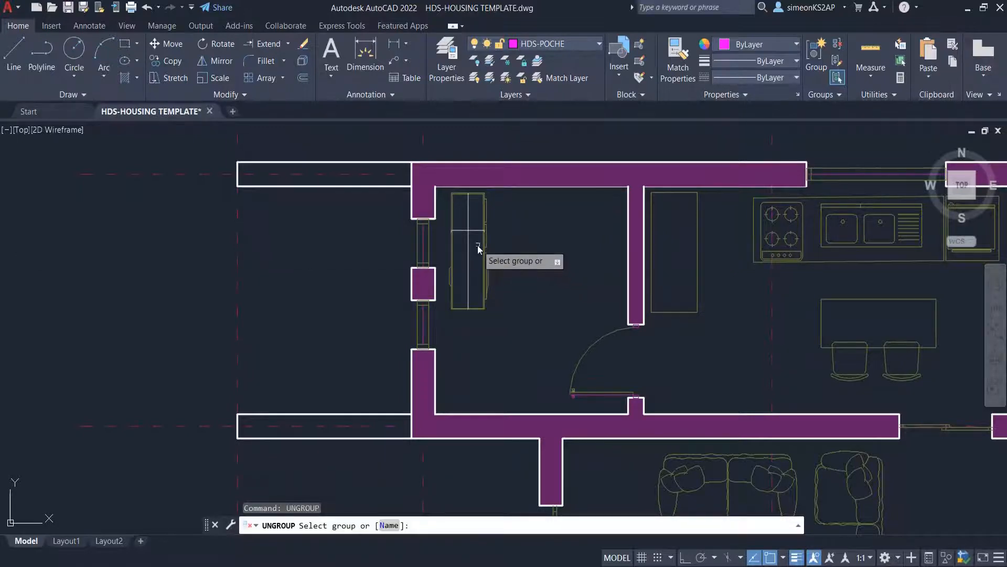
{"action": "key", "text": "Escape"}
Step: Retry the UNGROUP command on the preselected wardrobe unit beside the two windows
{"action": "left_click", "coordinate": [497, 251]}
{"action": "left_click", "coordinate": [449, 180]}
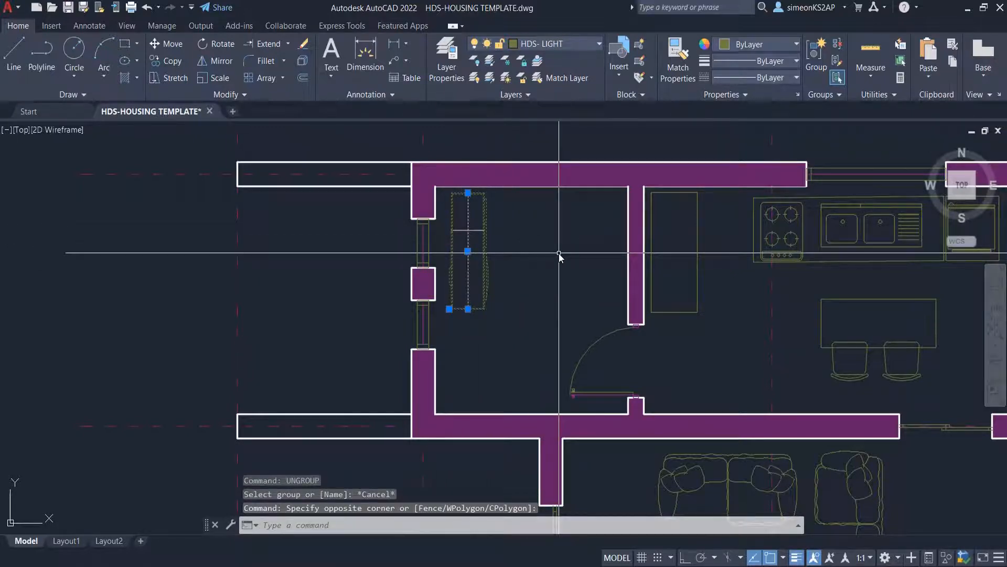
{"action": "type", "text": "UNGROUP"}
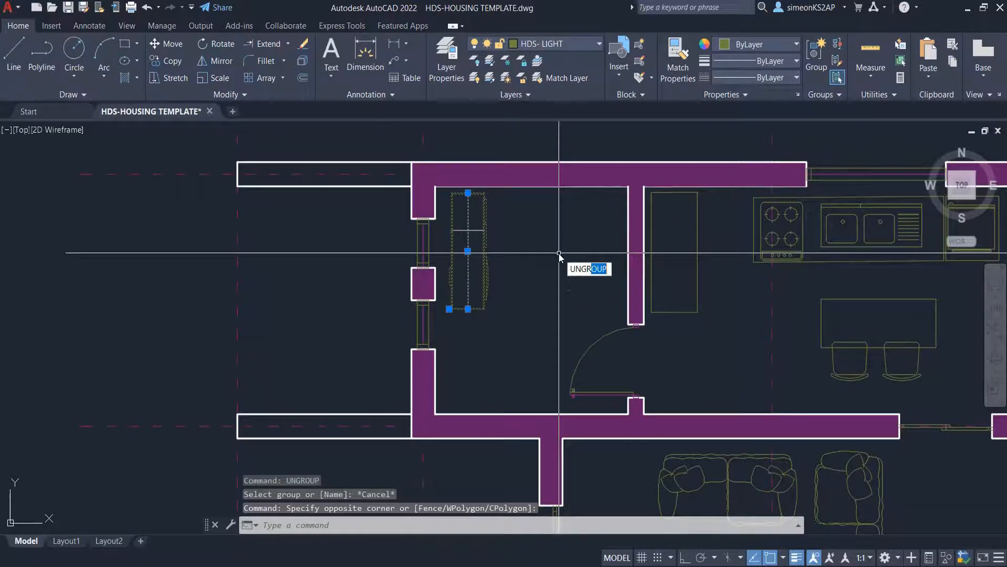
{"action": "key", "text": "Return"}
{"action": "scroll", "coordinate": [479, 240], "scroll_direction": "up", "scroll_amount": 4}
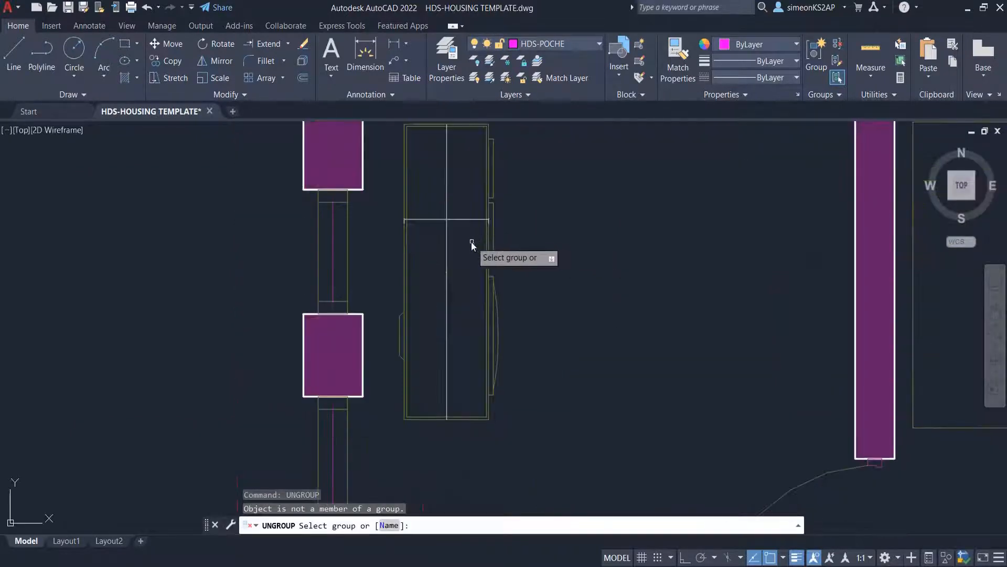
{"action": "key", "text": "Escape"}
{"action": "key", "text": "Escape"}
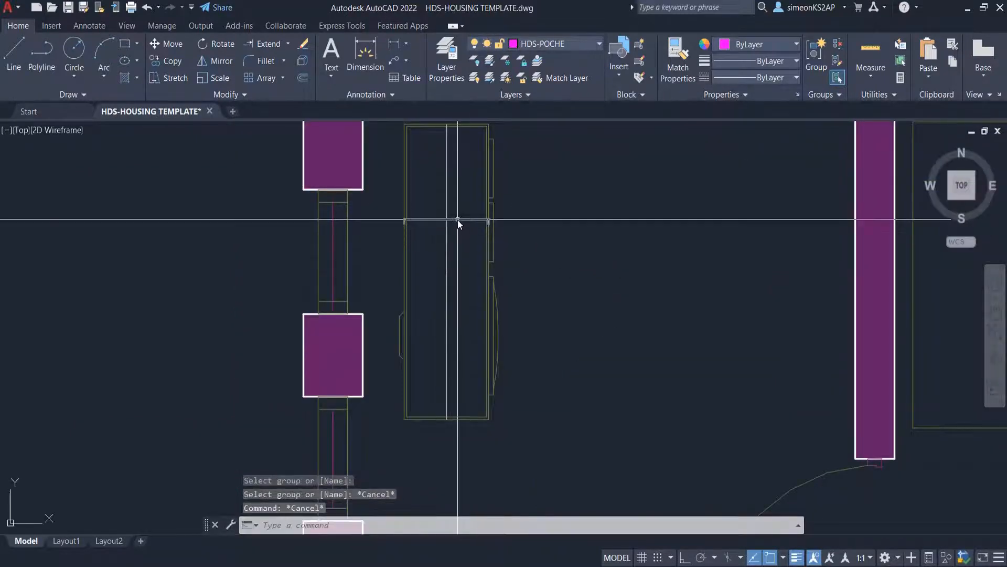
Step: Explode the wardrobe unit beside the windows into separate objects, including its centre line and cross divider
{"action": "scroll", "coordinate": [475, 251], "scroll_direction": "down", "scroll_amount": 5}
{"action": "left_click", "coordinate": [504, 285]}
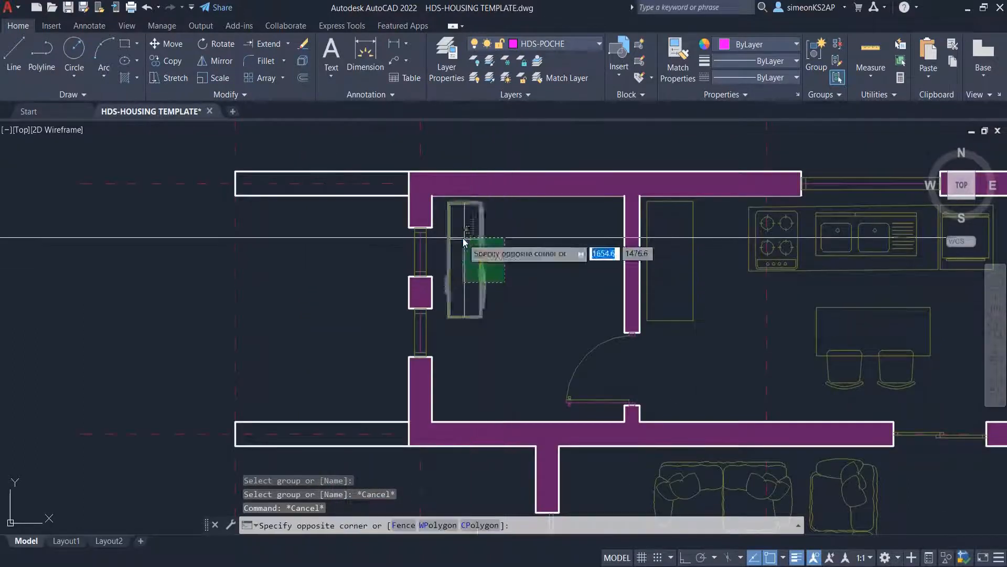
{"action": "left_click", "coordinate": [461, 235]}
{"action": "type", "text": "E"}
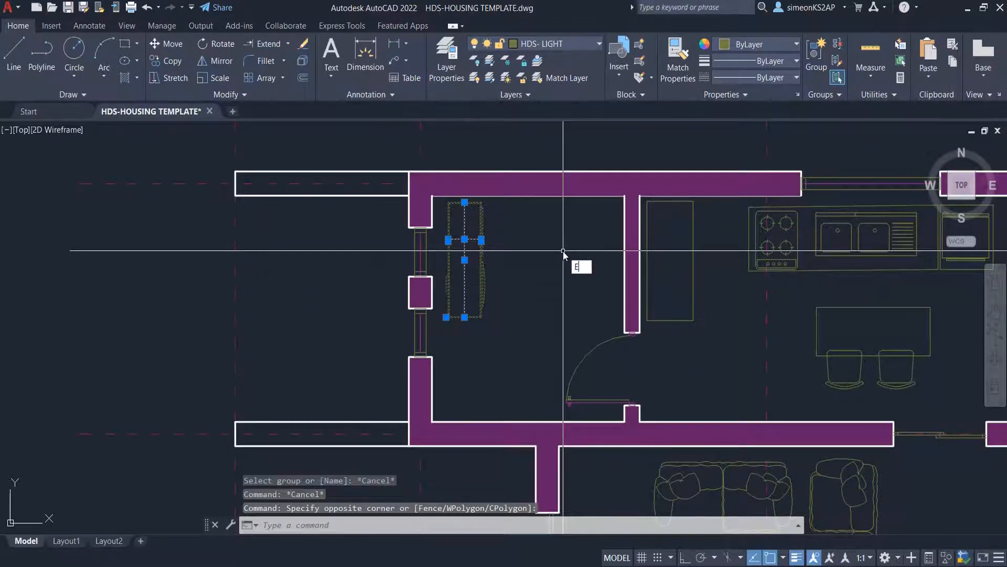
{"action": "type", "text": "XPLODE"}
{"action": "key", "text": "Return"}
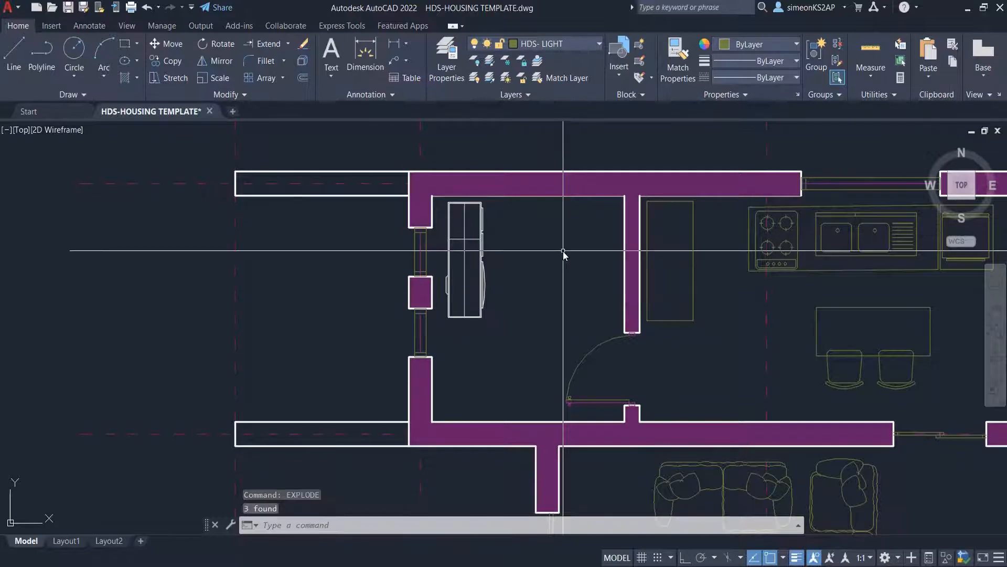
{"action": "key", "text": "Escape"}
Step: Erase the wardrobe's inner centre line, cross divider and small leftover pieces so its interior is empty
{"action": "scroll", "coordinate": [466, 238], "scroll_direction": "up", "scroll_amount": 2}
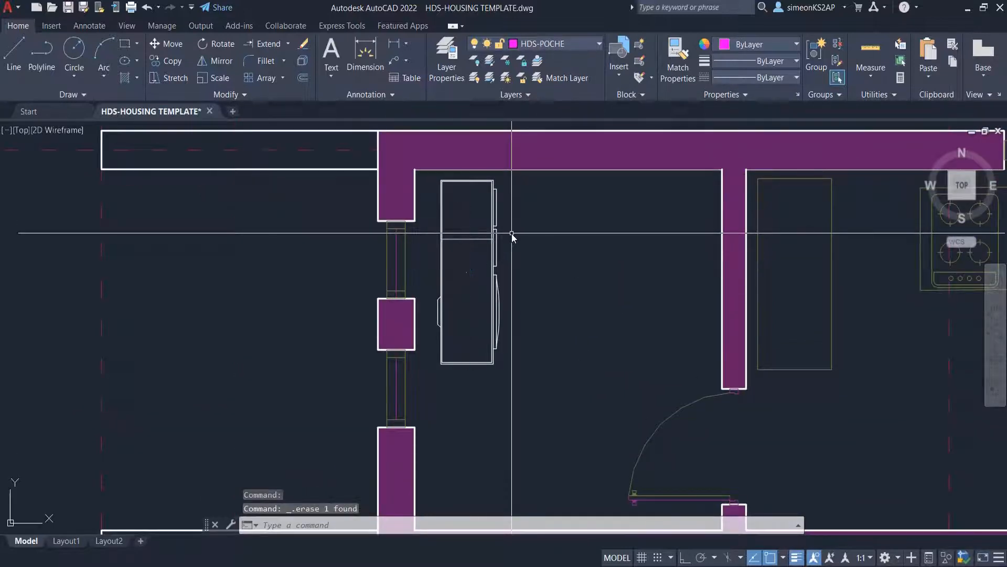
{"action": "left_click", "coordinate": [470, 242]}
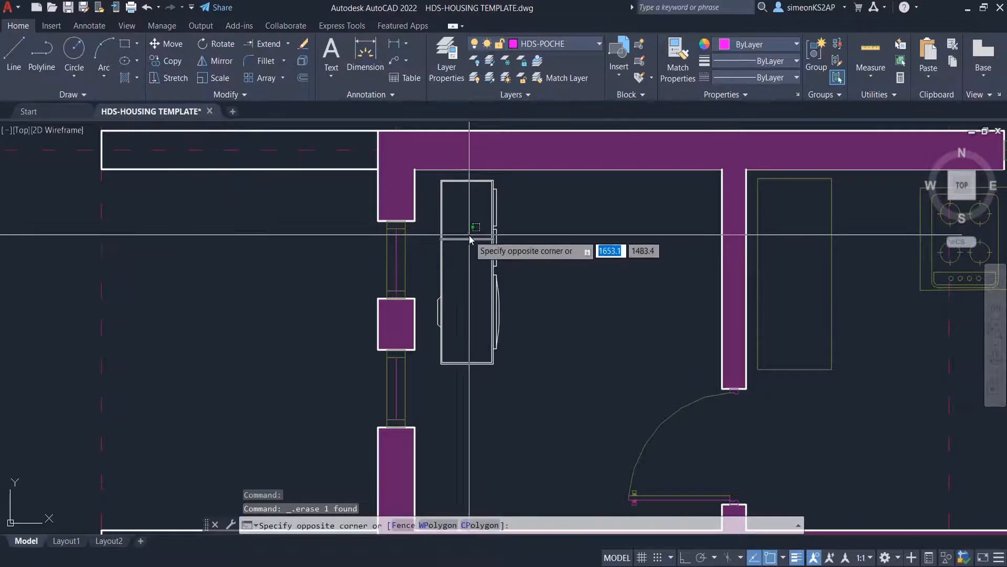
{"action": "left_click", "coordinate": [467, 239]}
{"action": "key", "text": "Delete"}
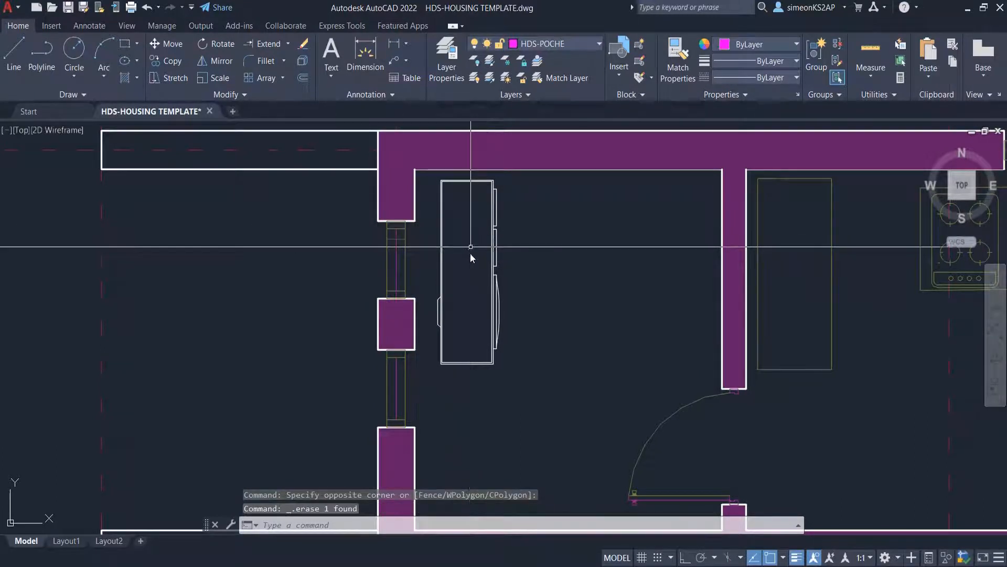
{"action": "scroll", "coordinate": [470, 270], "scroll_direction": "up", "scroll_amount": 3}
{"action": "left_click", "coordinate": [470, 315]}
{"action": "left_click", "coordinate": [446, 171]}
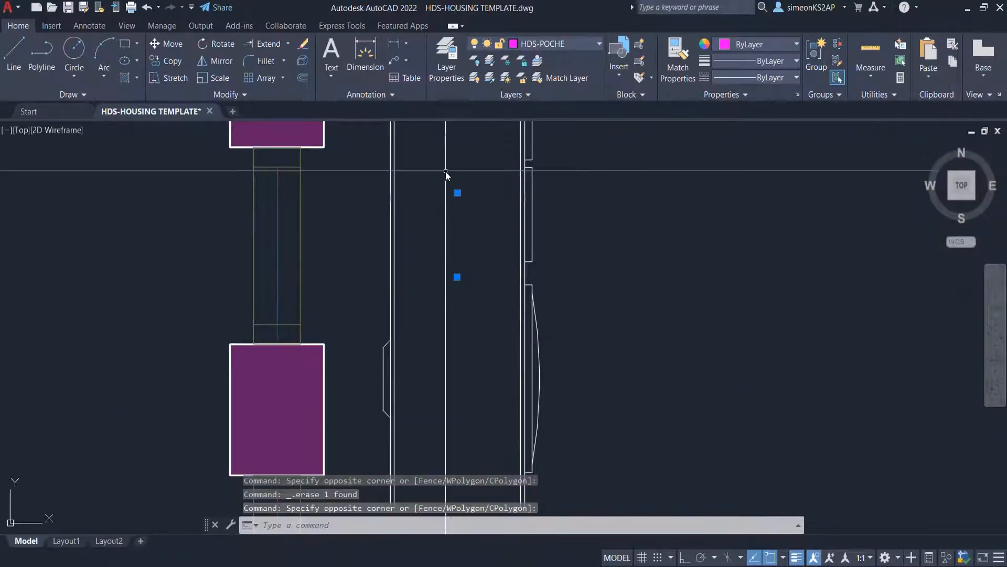
{"action": "key", "text": "Delete"}
{"action": "scroll", "coordinate": [393, 256], "scroll_direction": "down", "scroll_amount": 4}
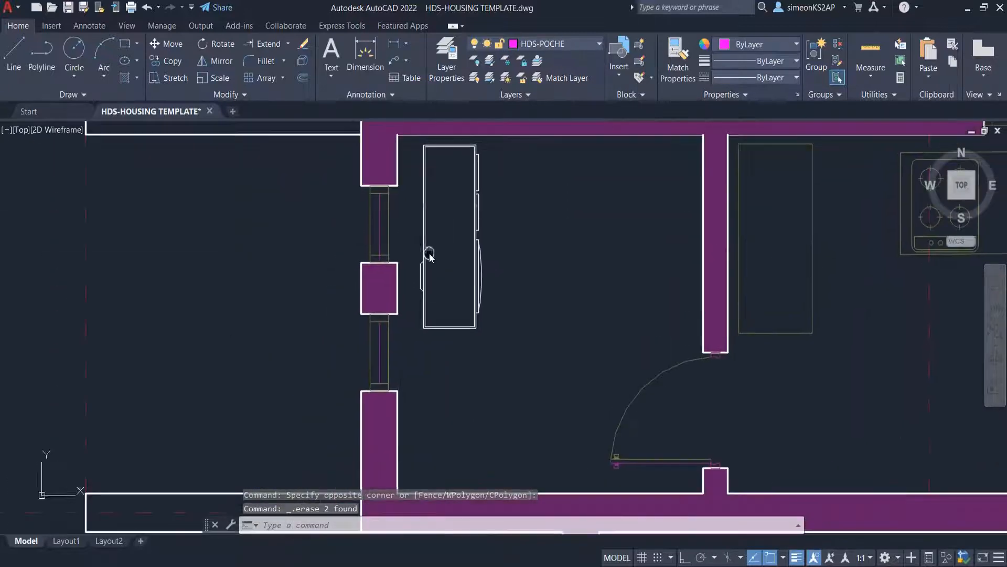
Step: Erase the small angled projection on the wardrobe's window-facing side
{"action": "scroll", "coordinate": [404, 292], "scroll_direction": "up", "scroll_amount": 6}
{"action": "left_click", "coordinate": [471, 307]}
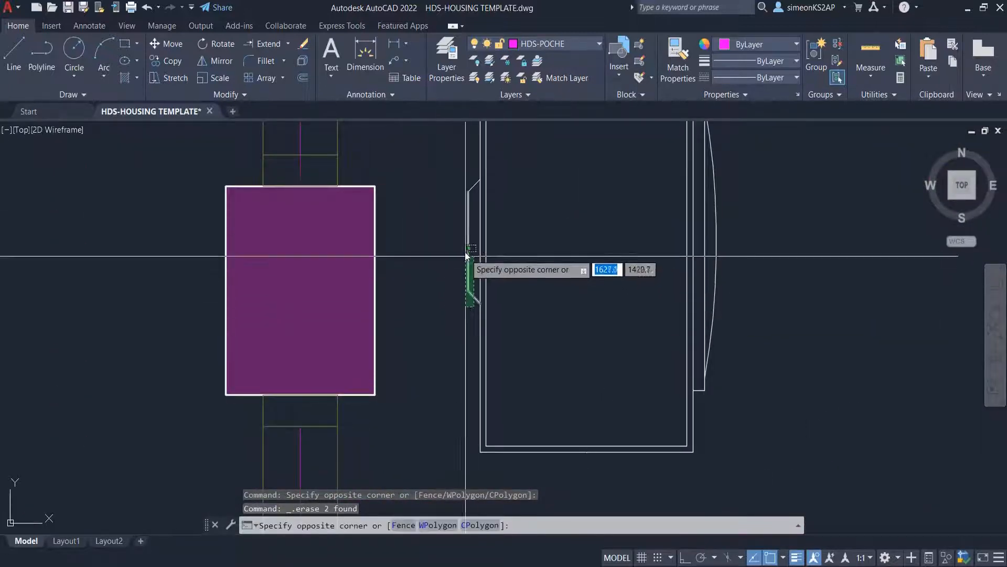
{"action": "left_click", "coordinate": [450, 238]}
{"action": "key", "text": "Delete"}
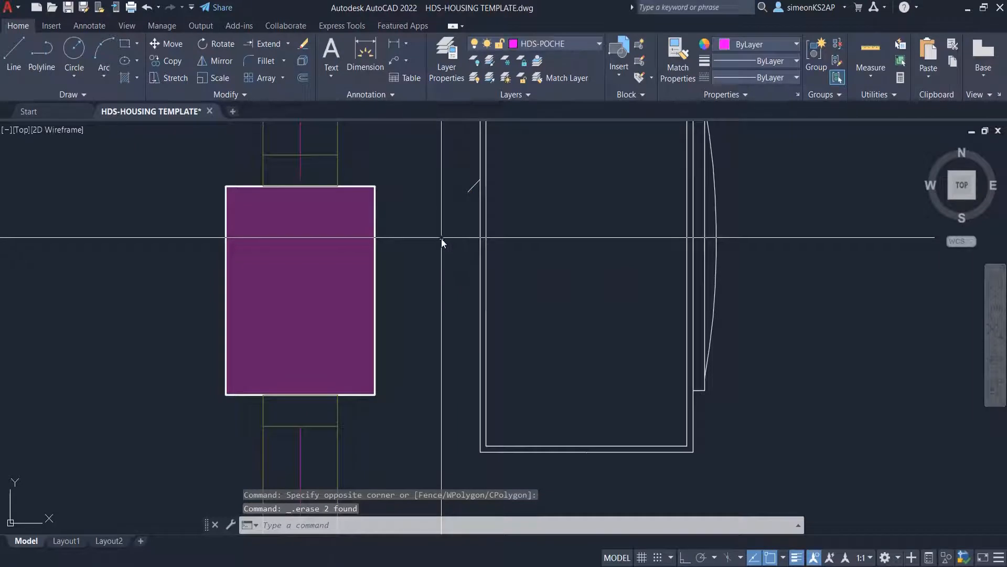
{"action": "middle_click_drag", "start_coordinate": [442, 239], "coordinate": [443, 330]}
{"action": "left_click", "coordinate": [474, 294]}
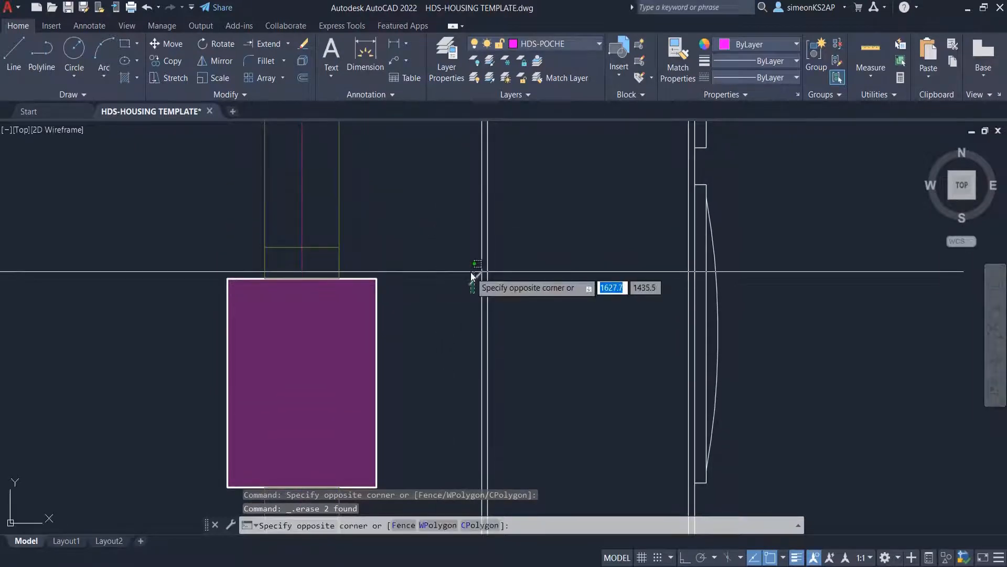
{"action": "left_click", "coordinate": [471, 272]}
{"action": "key", "text": "Delete"}
{"action": "scroll", "coordinate": [489, 275], "scroll_direction": "down", "scroll_amount": 3}
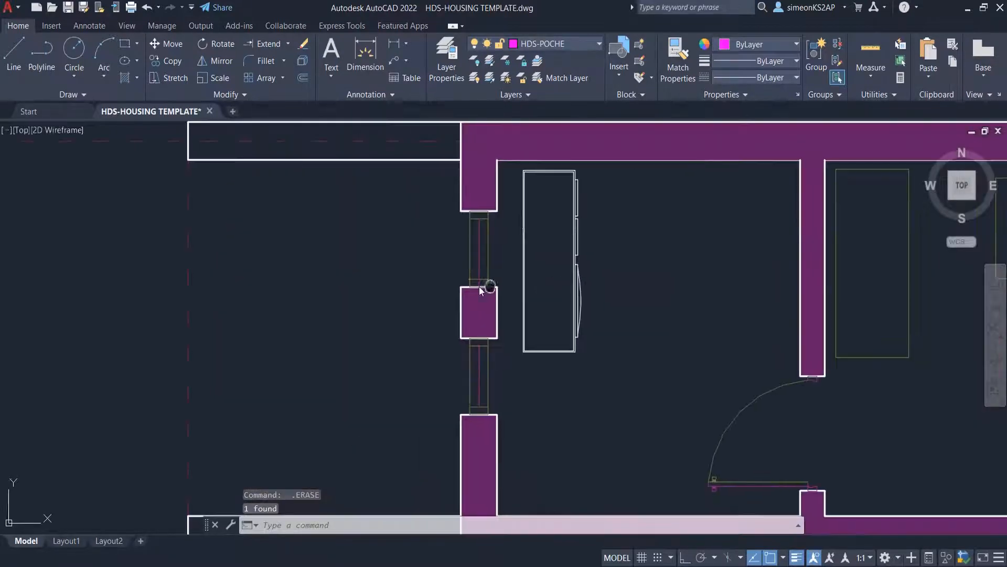
Step: Erase the curved arc from the wardrobe's room-facing side
{"action": "scroll", "coordinate": [517, 285], "scroll_direction": "up", "scroll_amount": 2}
{"action": "left_click", "coordinate": [499, 325]}
{"action": "left_click", "coordinate": [495, 313]}
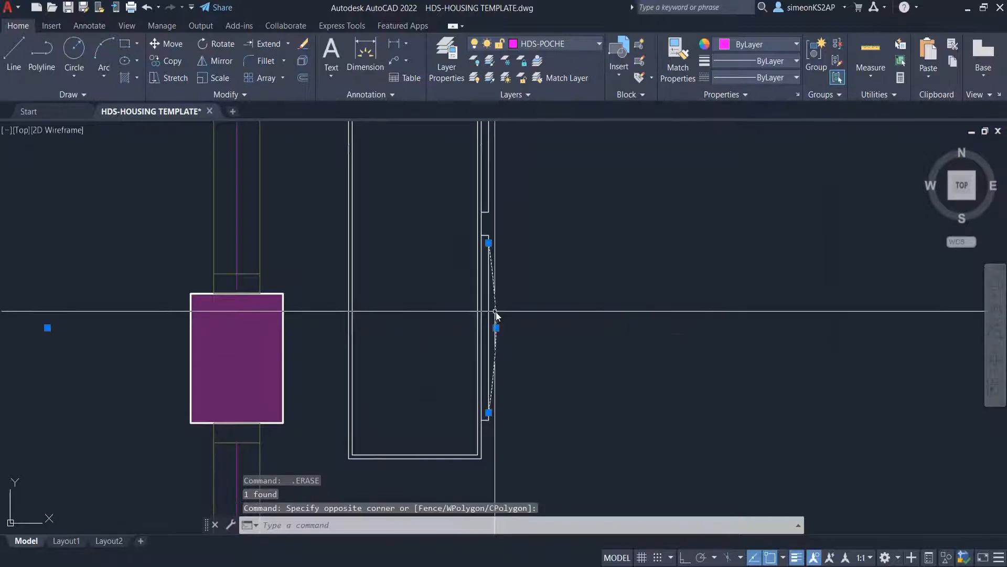
{"action": "key", "text": "Delete"}
{"action": "scroll", "coordinate": [545, 319], "scroll_direction": "down", "scroll_amount": 3}
{"action": "middle_click_drag", "start_coordinate": [556, 320], "coordinate": [529, 325]}
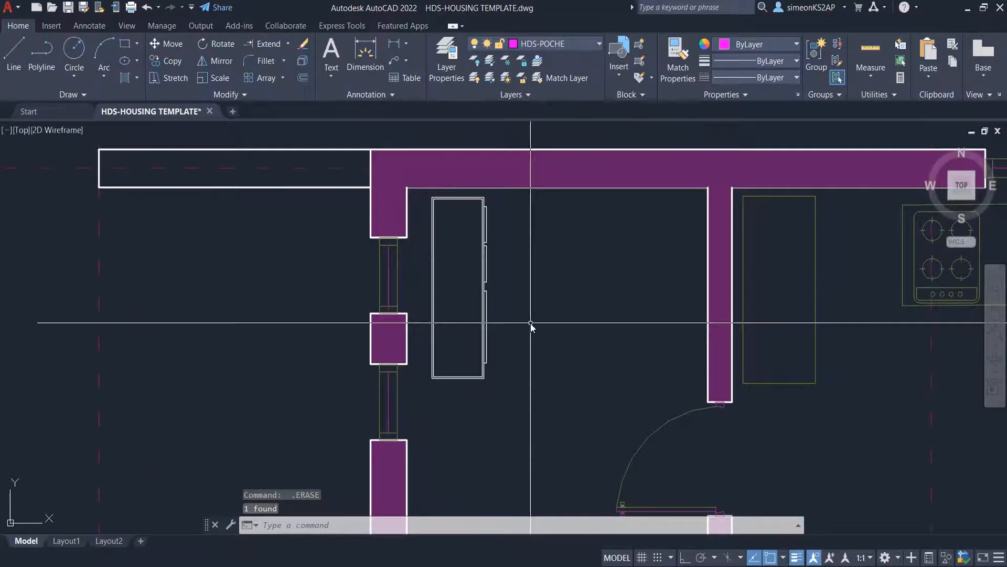
Step: Group all the remaining lines of the wardrobe beside the windows into one object
{"action": "scroll", "coordinate": [537, 343], "scroll_direction": "down", "scroll_amount": 4}
{"action": "scroll", "coordinate": [532, 341], "scroll_direction": "up", "scroll_amount": 2}
{"action": "left_click", "coordinate": [524, 389]}
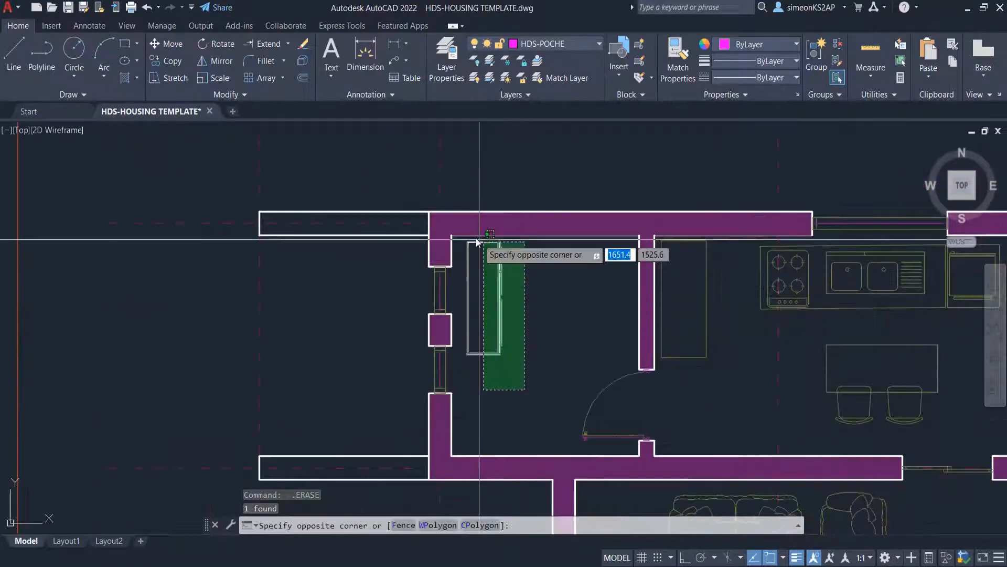
{"action": "scroll", "coordinate": [466, 245], "scroll_direction": "up", "scroll_amount": 2}
{"action": "left_click", "coordinate": [460, 236]}
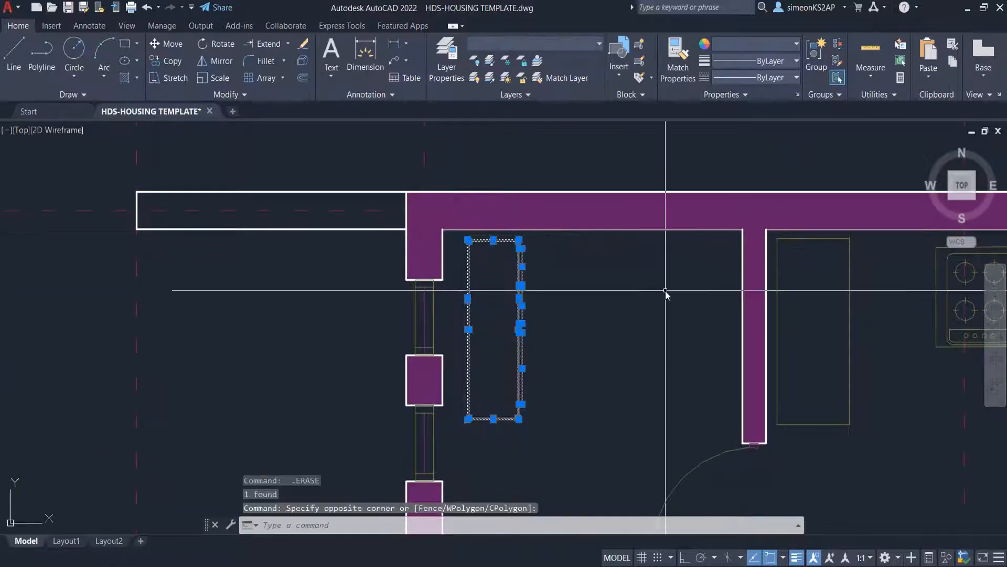
{"action": "type", "text": "GROU"}
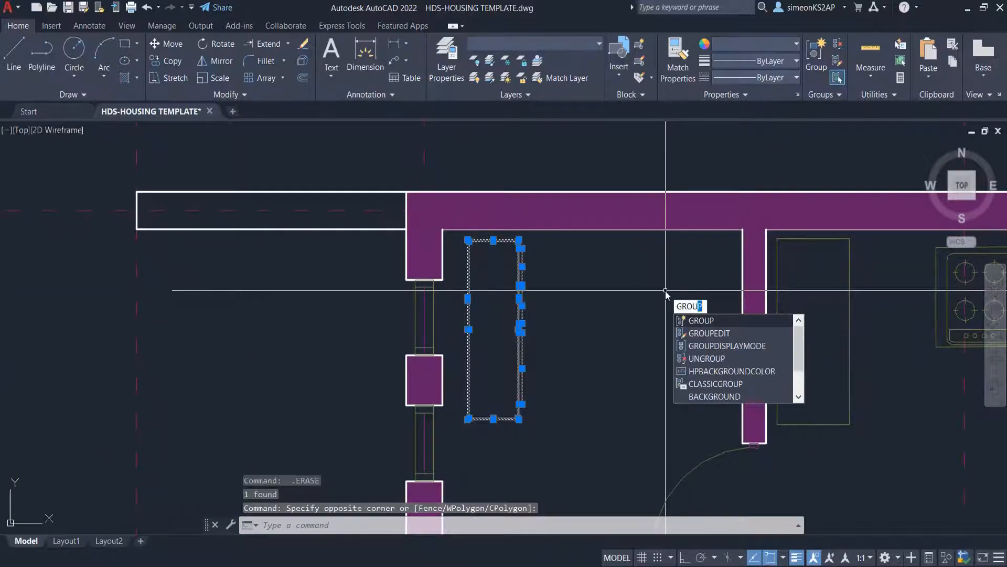
{"action": "key", "text": "Return"}
Step: Assign the grouped wardrobe to the HDS- LIGHT layer
{"action": "left_click", "coordinate": [503, 281]}
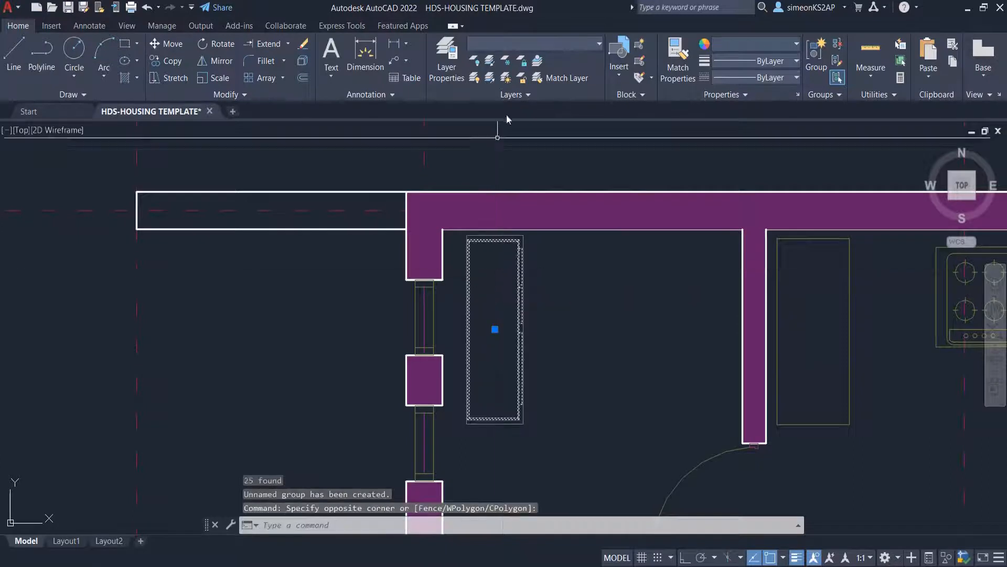
{"action": "left_click", "coordinate": [556, 42]}
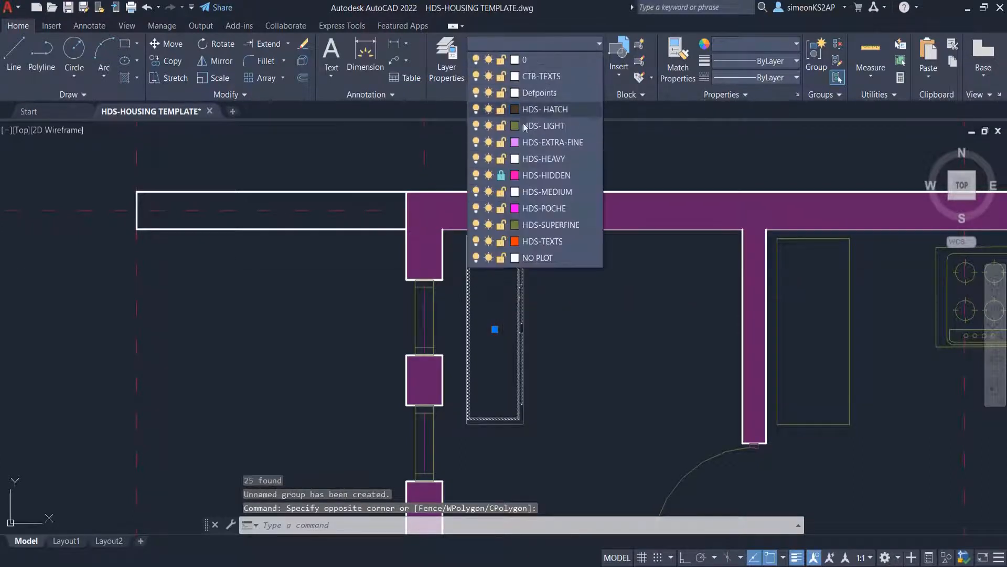
{"action": "left_click", "coordinate": [549, 129]}
{"action": "key", "text": "Escape"}
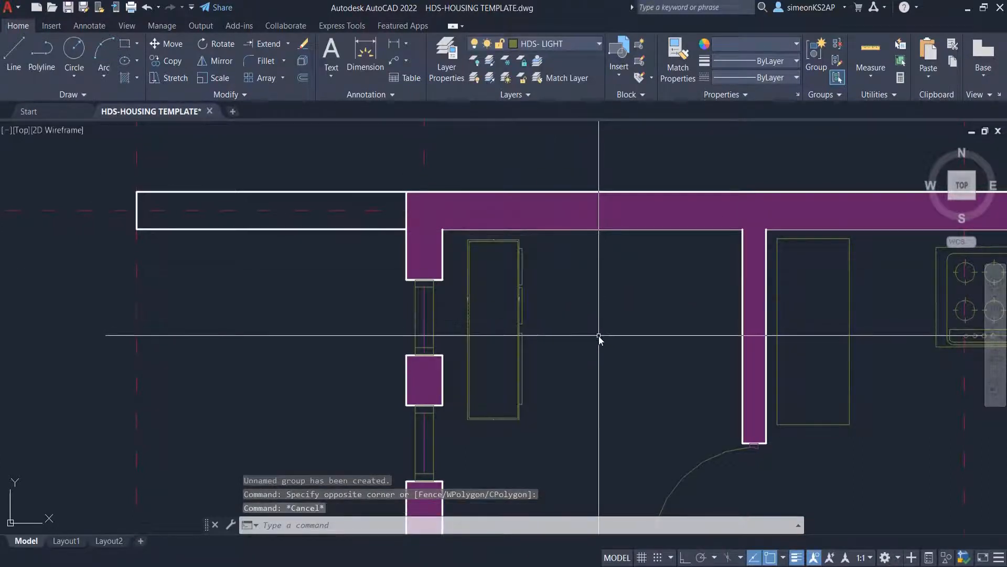
Step: Mirror the wardrobe about a vertical line from the midpoint of the room's upper wall with Ortho on, keeping the original
{"action": "scroll", "coordinate": [598, 337], "scroll_direction": "down", "scroll_amount": 4}
{"action": "middle_click_drag", "start_coordinate": [584, 329], "coordinate": [462, 285]}
{"action": "scroll", "coordinate": [461, 283], "scroll_direction": "up", "scroll_amount": 2}
{"action": "left_click", "coordinate": [467, 292]}
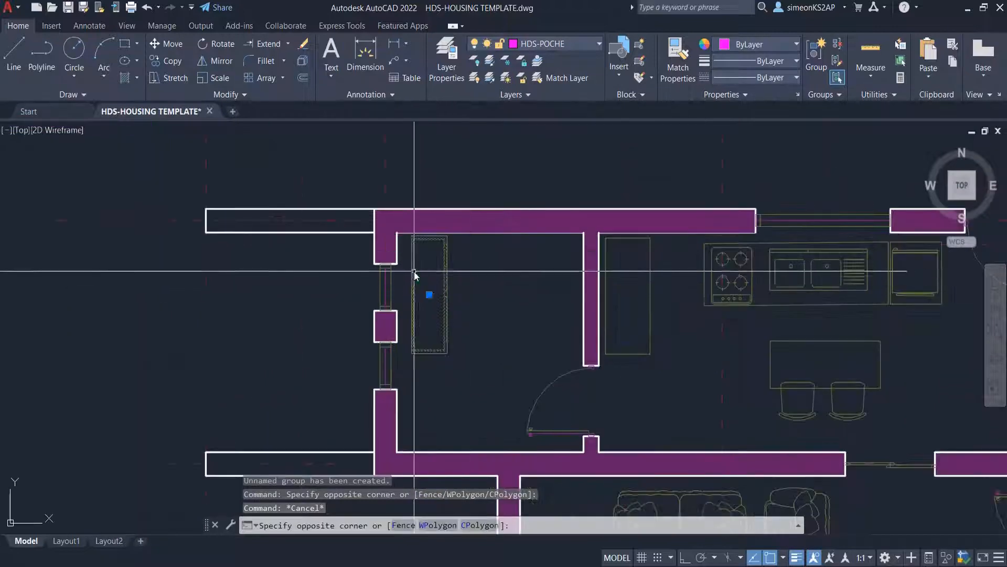
{"action": "left_click", "coordinate": [416, 285]}
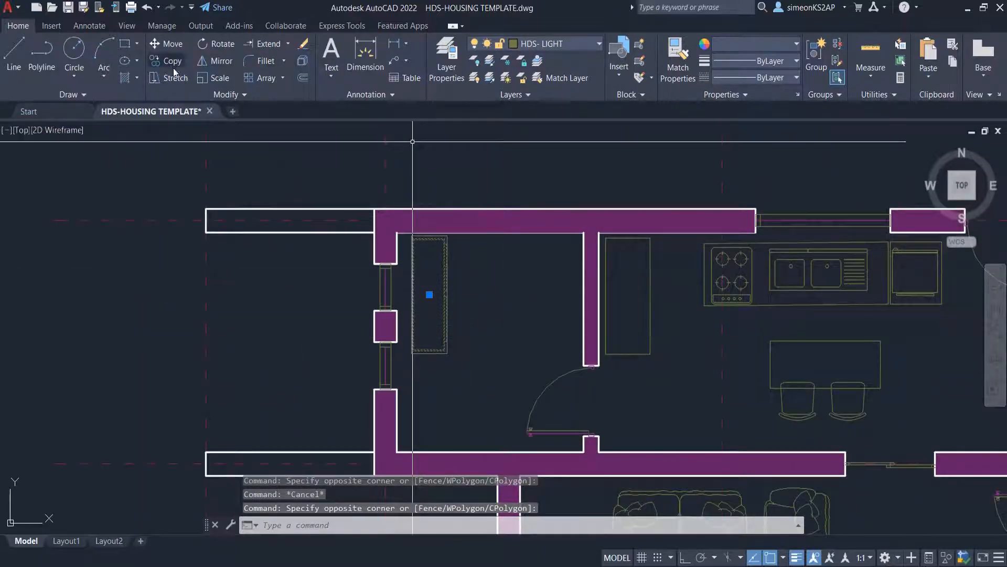
{"action": "left_click", "coordinate": [221, 61]}
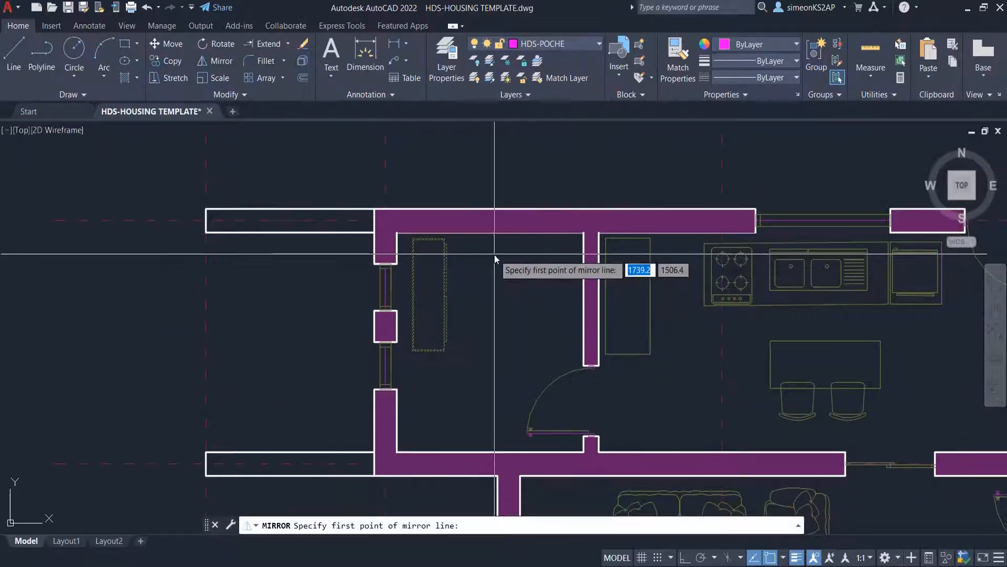
{"action": "left_click", "coordinate": [492, 233]}
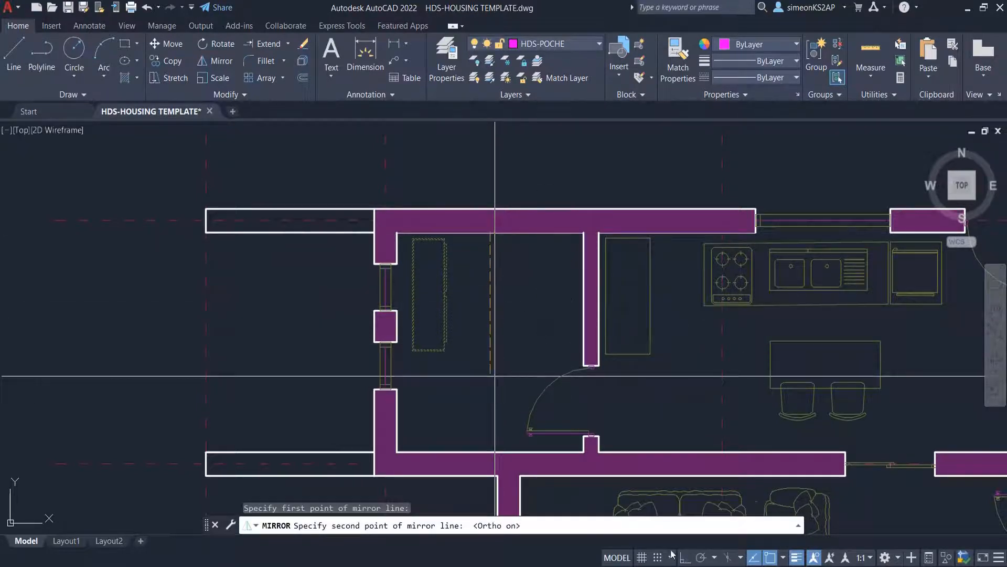
{"action": "left_click", "coordinate": [478, 346]}
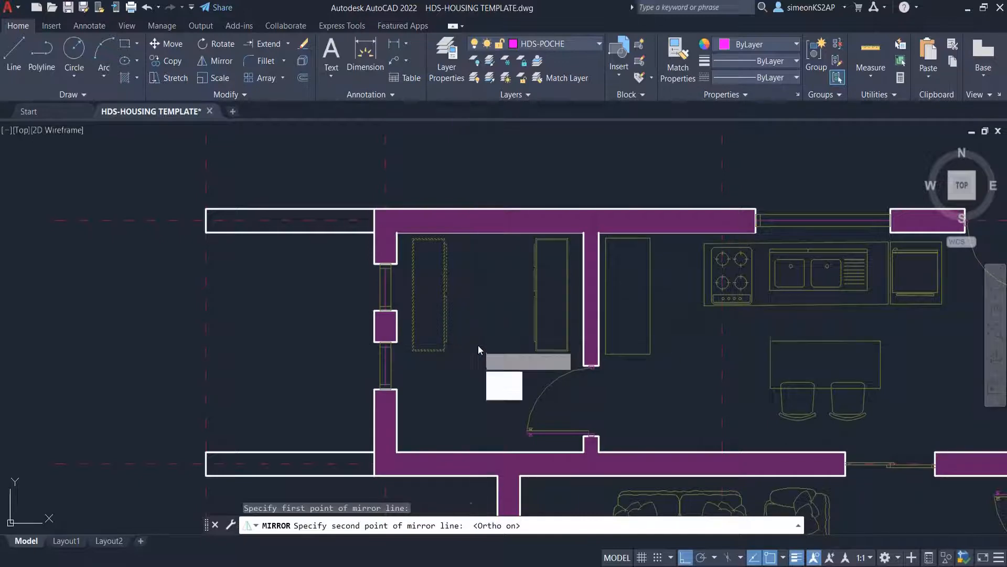
{"action": "left_click", "coordinate": [505, 393]}
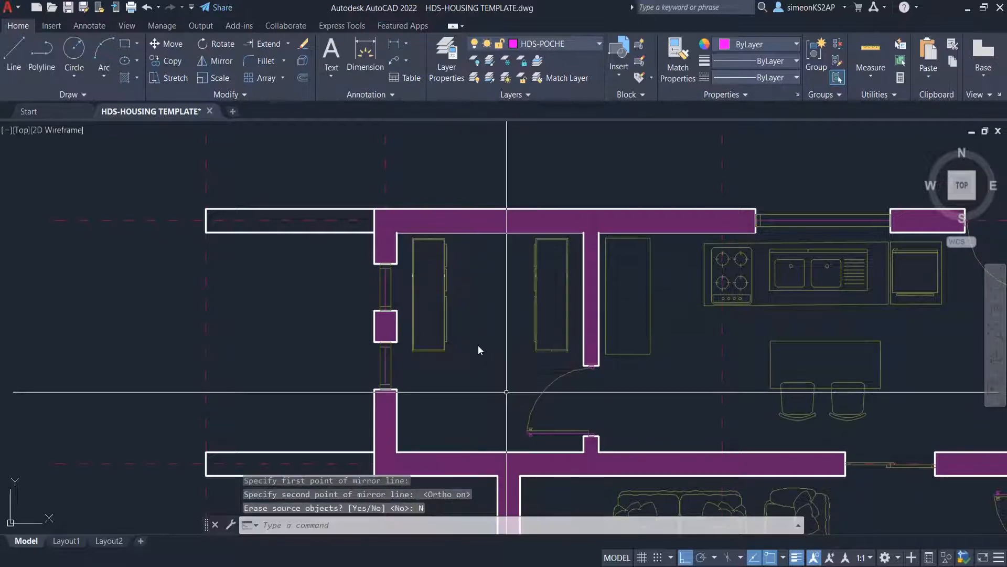
Step: Examine the whole furnished floor plan alongside the furniture library for remaining blocks to place
{"action": "scroll", "coordinate": [462, 263], "scroll_direction": "down", "scroll_amount": 3}
{"action": "scroll", "coordinate": [462, 262], "scroll_direction": "down", "scroll_amount": 4}
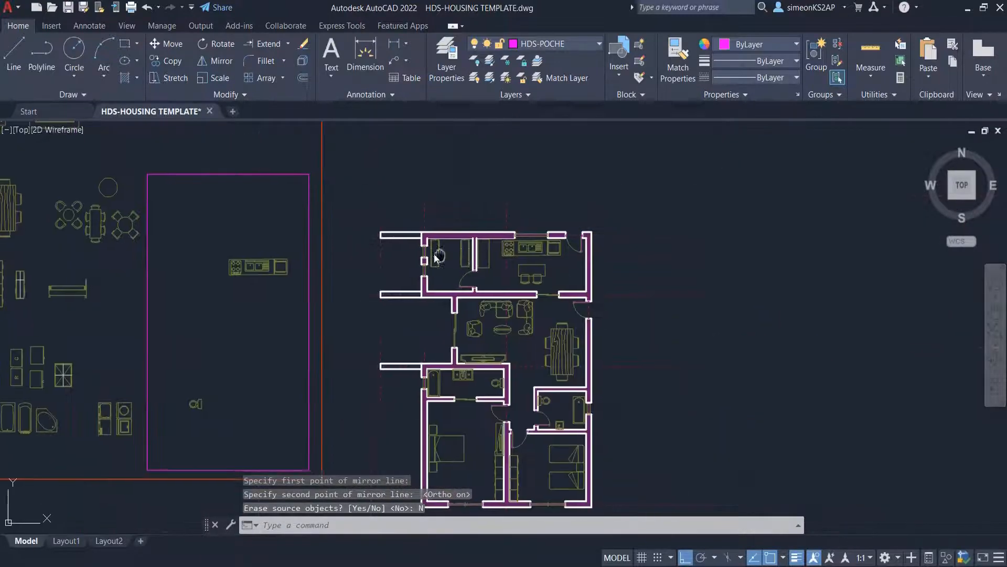
{"action": "scroll", "coordinate": [480, 261], "scroll_direction": "down", "scroll_amount": 1}
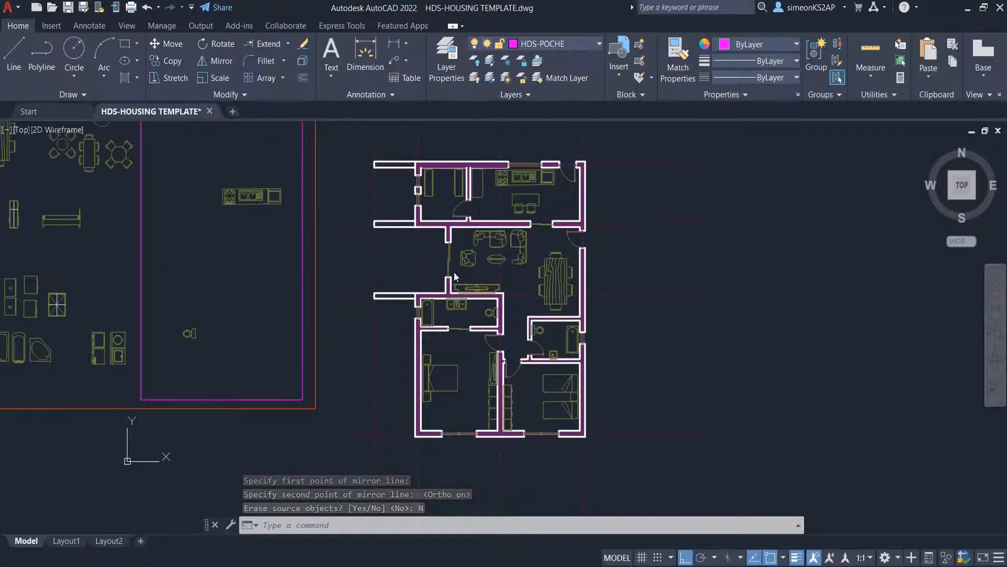
{"action": "scroll", "coordinate": [452, 266], "scroll_direction": "down", "scroll_amount": 2}
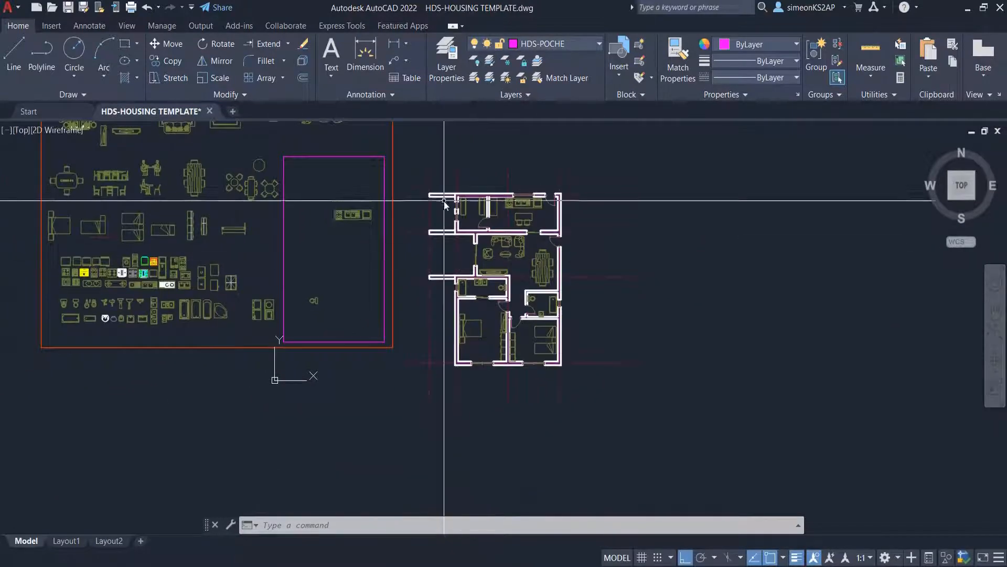
{"action": "scroll", "coordinate": [444, 201], "scroll_direction": "up", "scroll_amount": 2}
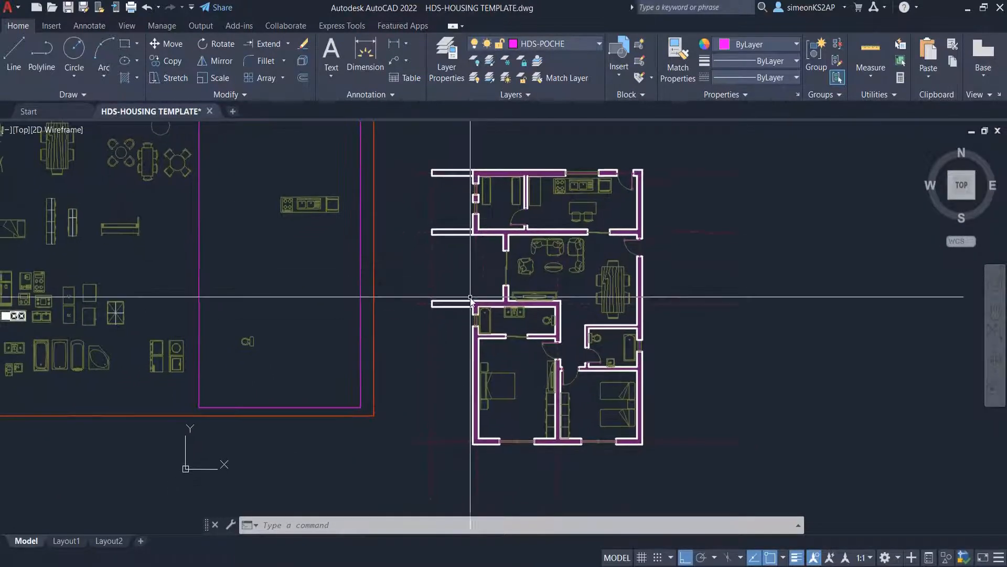
{"action": "middle_click_drag", "start_coordinate": [465, 288], "coordinate": [473, 275]}
{"action": "scroll", "coordinate": [191, 300], "scroll_direction": "down", "scroll_amount": 4}
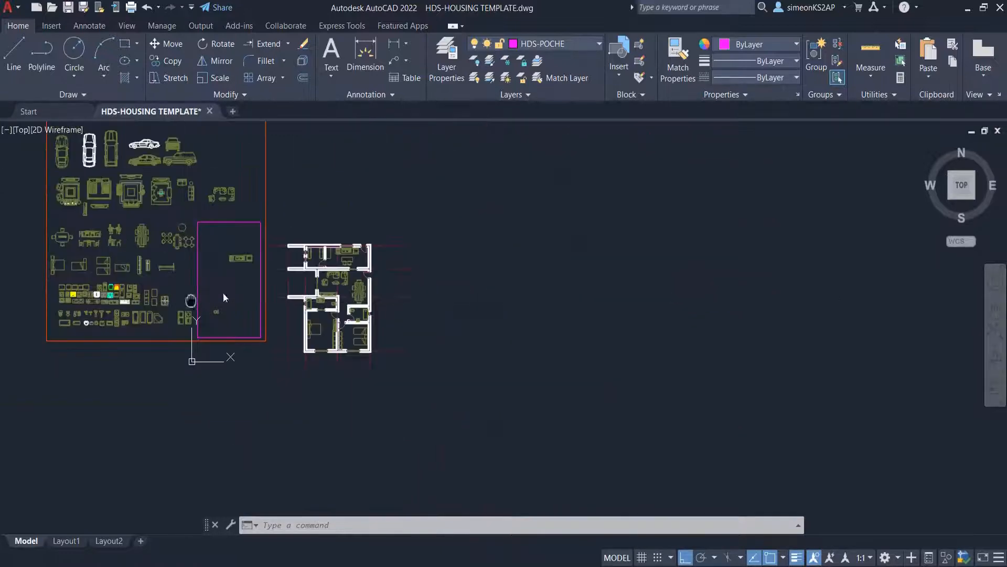
Step: Copy the round table with four curved chairs from the library to the terrace outside the living room's sliding door, with Ortho off
{"action": "scroll", "coordinate": [201, 316], "scroll_direction": "up", "scroll_amount": 4}
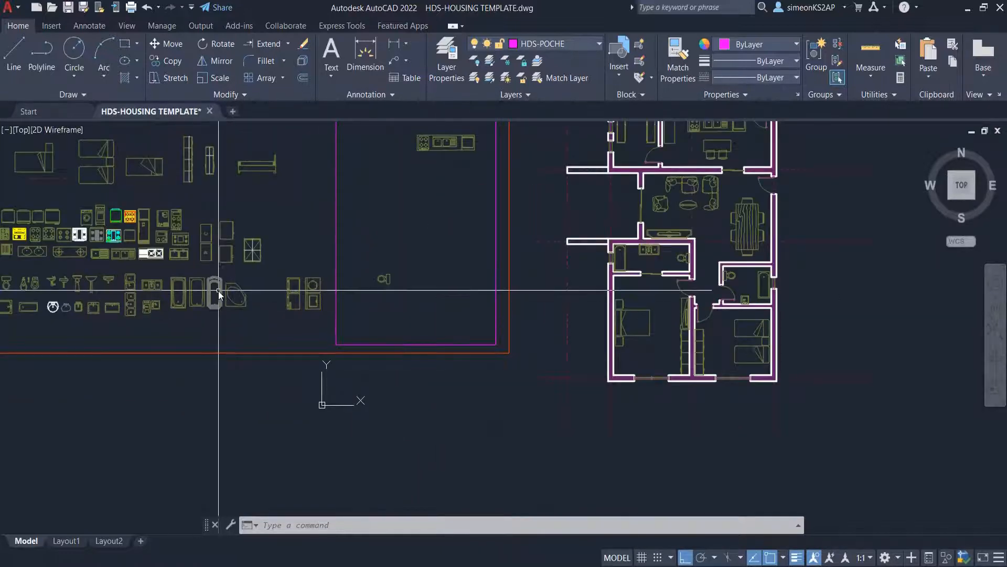
{"action": "middle_click_drag", "start_coordinate": [218, 291], "coordinate": [381, 292]}
{"action": "scroll", "coordinate": [345, 280], "scroll_direction": "down", "scroll_amount": 4}
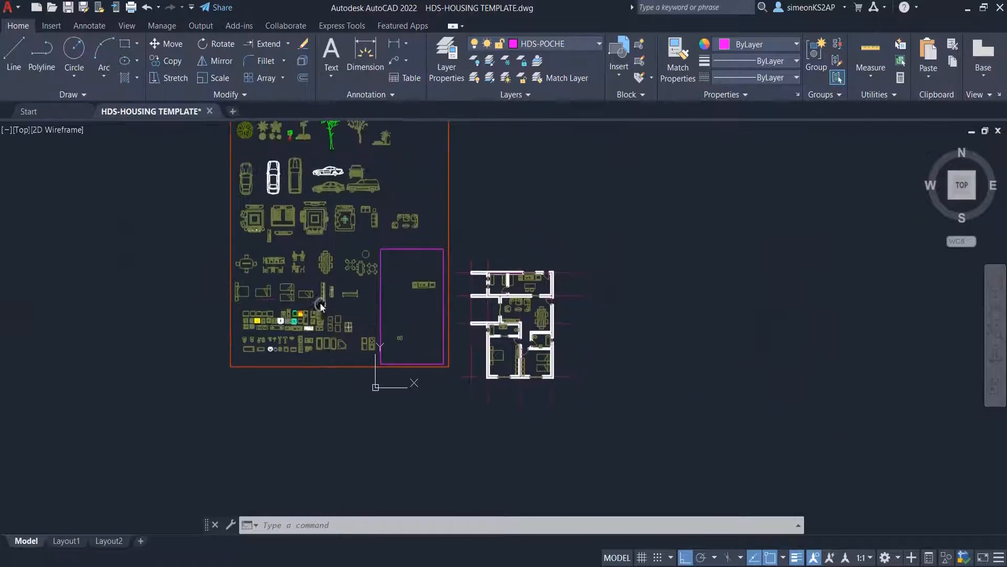
{"action": "scroll", "coordinate": [341, 294], "scroll_direction": "up", "scroll_amount": 3}
{"action": "scroll", "coordinate": [351, 286], "scroll_direction": "up", "scroll_amount": 1}
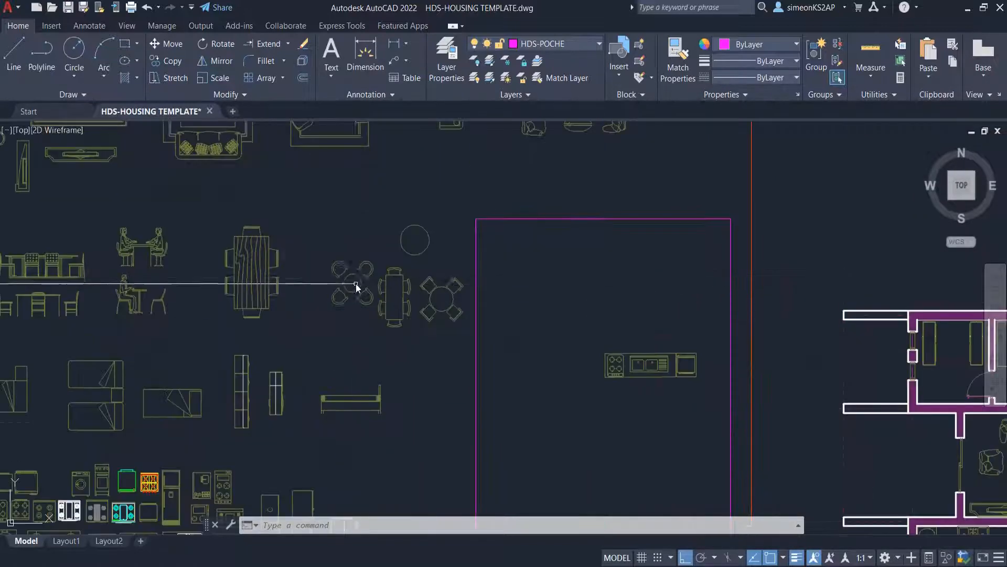
{"action": "left_click", "coordinate": [171, 62]}
{"action": "mouse_move", "coordinate": [405, 263]}
{"action": "middle_mouse_down"}
{"action": "mouse_move", "coordinate": [326, 252]}
{"action": "mouse_move", "coordinate": [254, 261]}
{"action": "middle_mouse_up"}
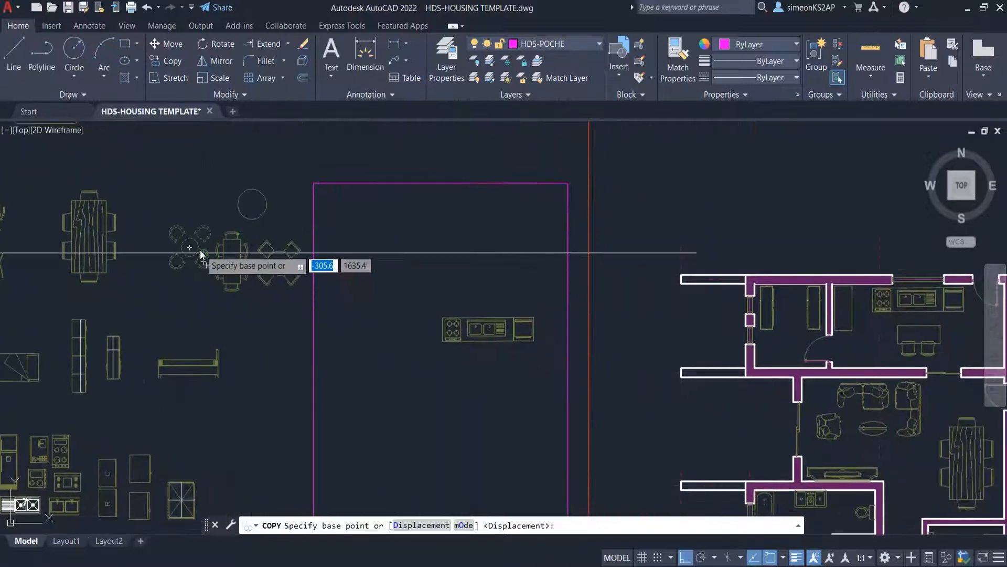
{"action": "left_click", "coordinate": [405, 270]}
{"action": "scroll", "coordinate": [426, 275], "scroll_direction": "down", "scroll_amount": 3}
{"action": "middle_click_drag", "start_coordinate": [477, 287], "coordinate": [403, 276]}
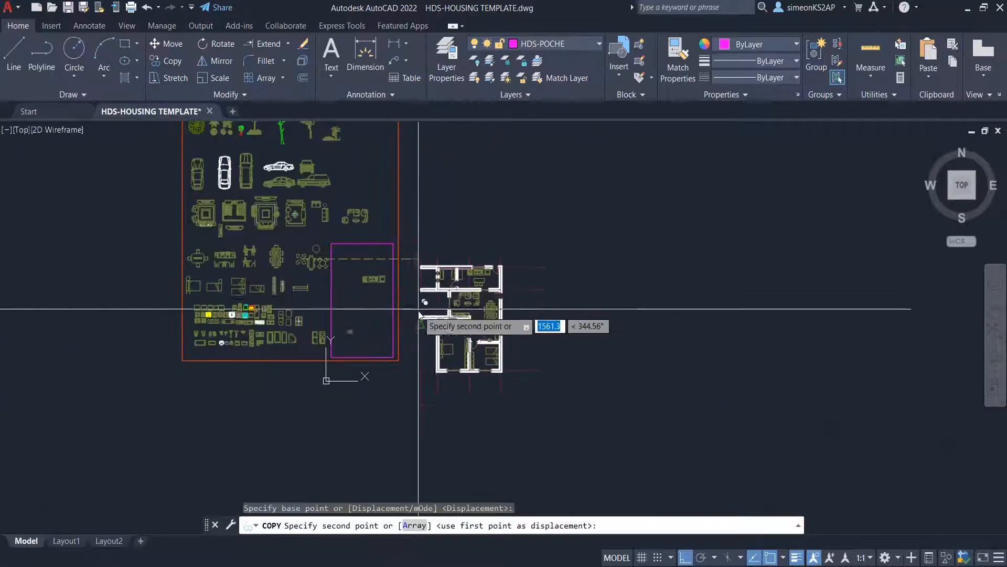
{"action": "scroll", "coordinate": [421, 309], "scroll_direction": "up", "scroll_amount": 3}
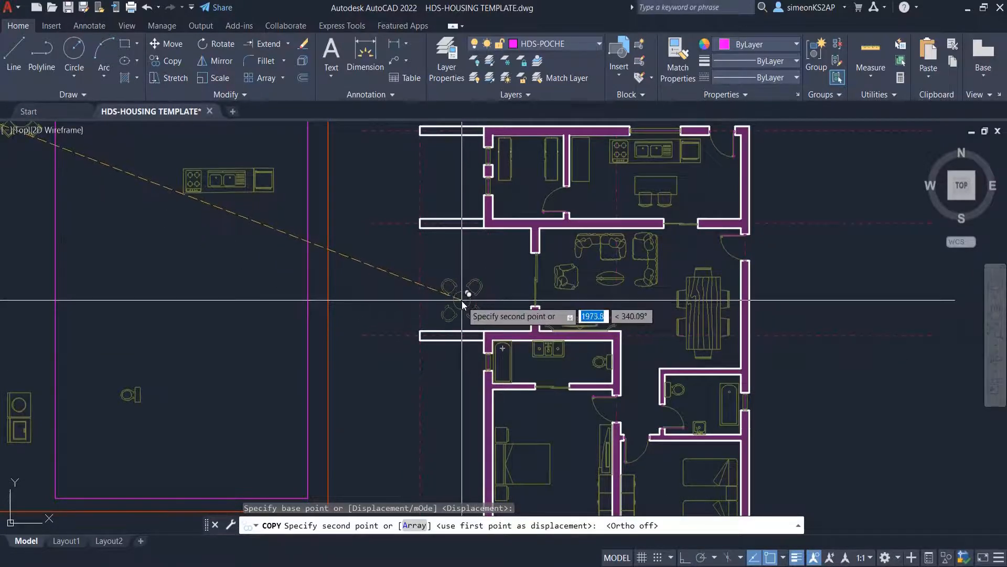
{"action": "left_click", "coordinate": [462, 301]}
{"action": "key", "text": "Escape"}
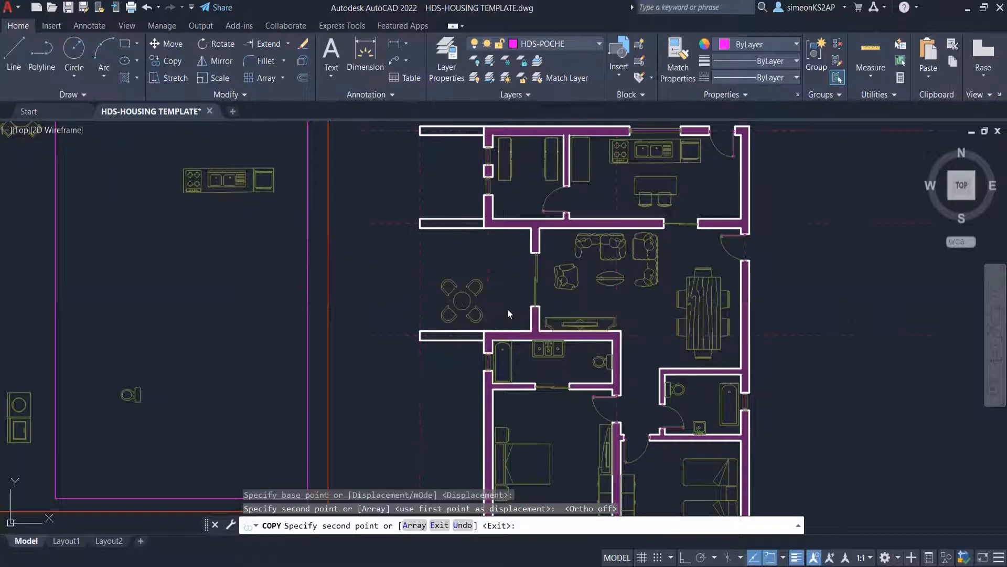
Step: Examine the terrace and the library's furniture, kitchen and bathroom blocks for another piece to place
{"action": "scroll", "coordinate": [507, 311], "scroll_direction": "down", "scroll_amount": 2}
{"action": "middle_click_drag", "start_coordinate": [501, 316], "coordinate": [436, 313]}
{"action": "scroll", "coordinate": [388, 278], "scroll_direction": "up", "scroll_amount": 2}
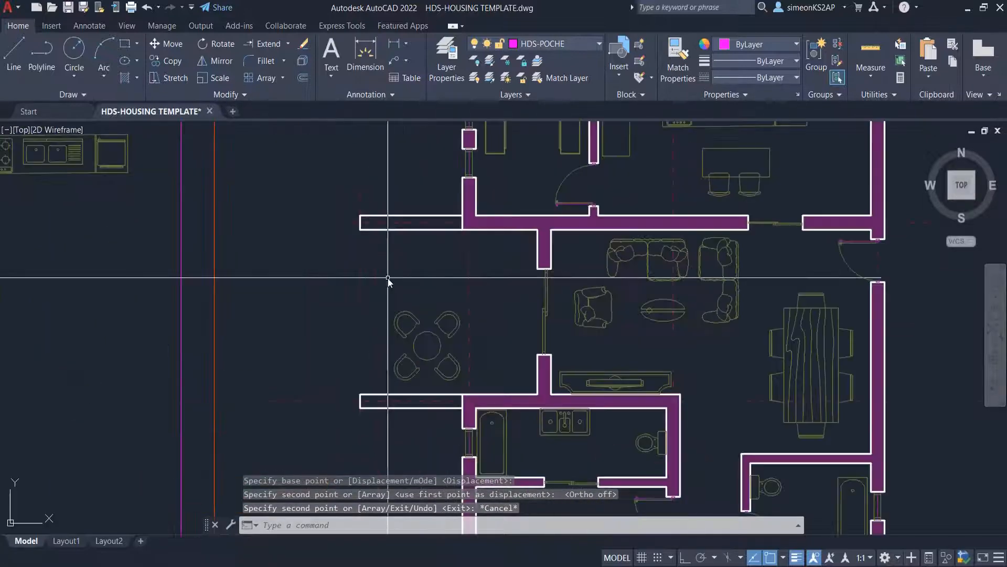
{"action": "scroll", "coordinate": [473, 248], "scroll_direction": "down", "scroll_amount": 1}
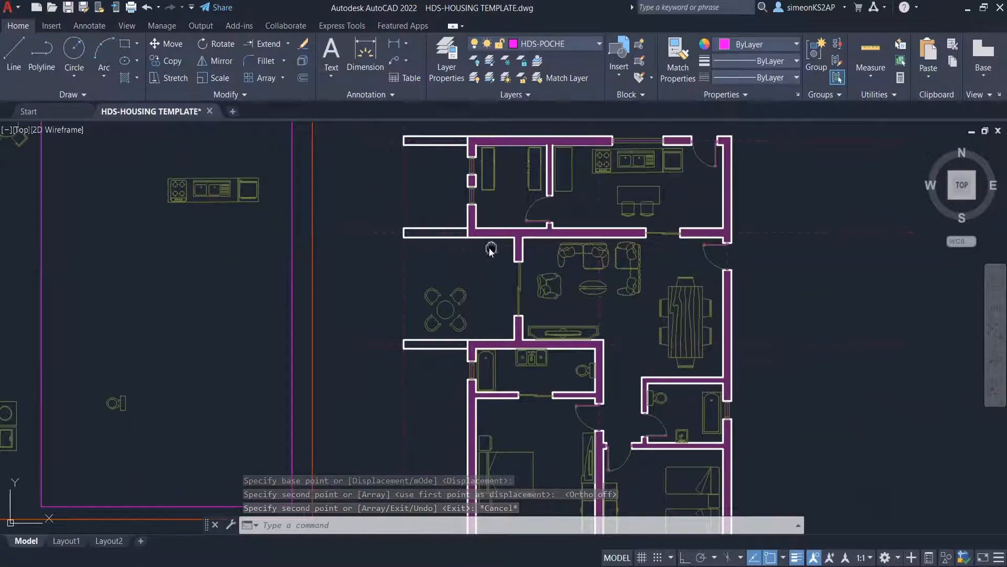
{"action": "scroll", "coordinate": [453, 272], "scroll_direction": "down", "scroll_amount": 2}
{"action": "middle_click_drag", "start_coordinate": [404, 272], "coordinate": [459, 270]}
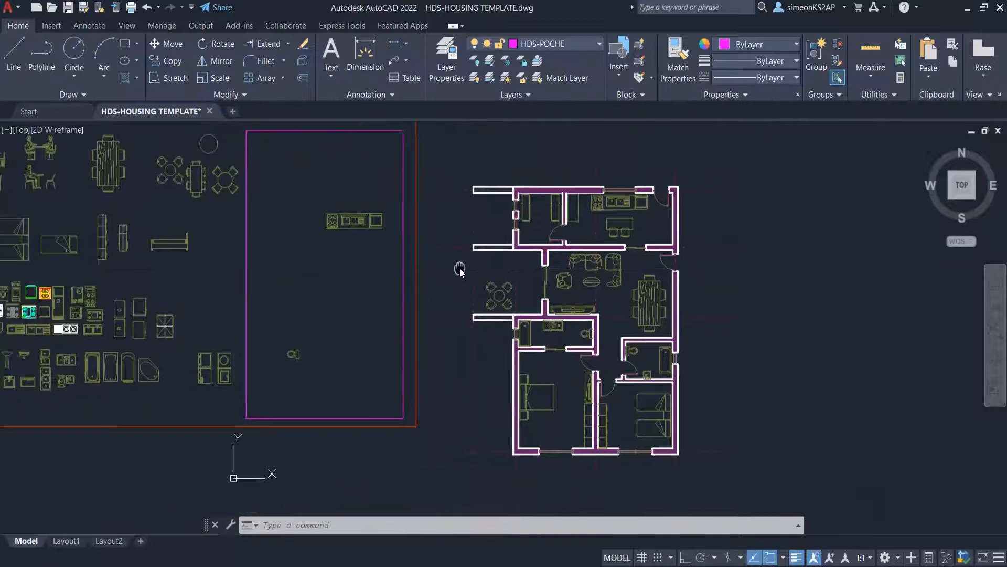
{"action": "scroll", "coordinate": [238, 279], "scroll_direction": "down", "scroll_amount": 2}
{"action": "scroll", "coordinate": [220, 292], "scroll_direction": "up", "scroll_amount": 2}
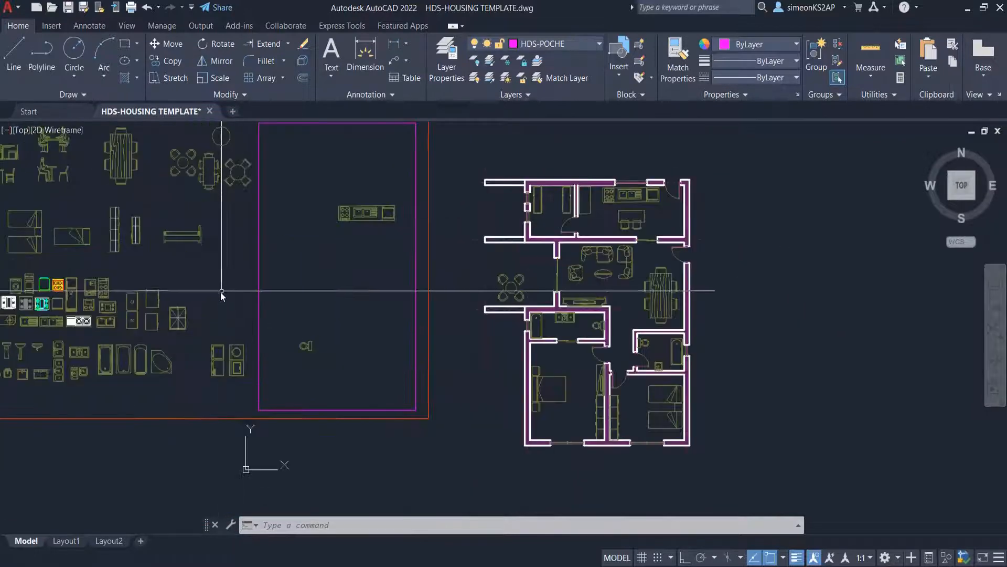
{"action": "scroll", "coordinate": [226, 286], "scroll_direction": "down", "scroll_amount": 1}
{"action": "middle_click_drag", "start_coordinate": [225, 285], "coordinate": [360, 274]}
{"action": "scroll", "coordinate": [304, 282], "scroll_direction": "up", "scroll_amount": 4}
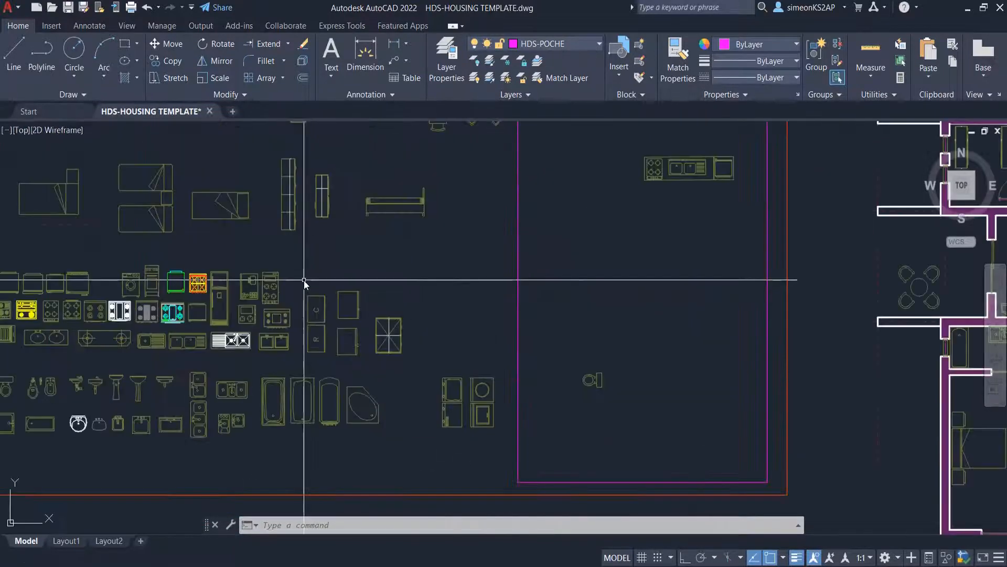
{"action": "scroll", "coordinate": [313, 276], "scroll_direction": "down", "scroll_amount": 2}
{"action": "mouse_move", "coordinate": [326, 254]}
{"action": "middle_mouse_down"}
{"action": "mouse_move", "coordinate": [367, 287]}
{"action": "mouse_move", "coordinate": [397, 258]}
{"action": "middle_mouse_up"}
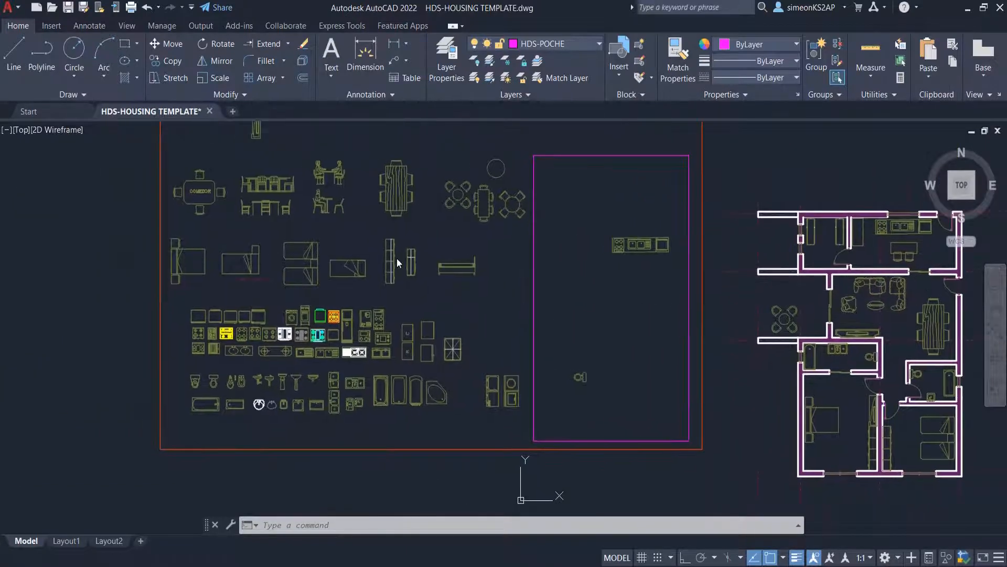
{"action": "scroll", "coordinate": [288, 380], "scroll_direction": "up", "scroll_amount": 4}
{"action": "middle_click_drag", "start_coordinate": [376, 376], "coordinate": [369, 328]}
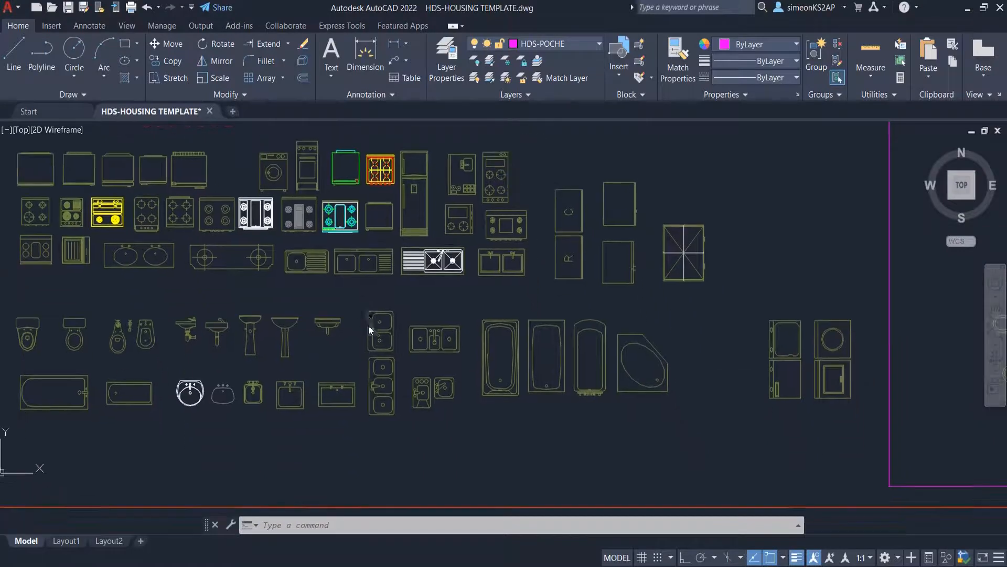
{"action": "scroll", "coordinate": [369, 325], "scroll_direction": "down", "scroll_amount": 5}
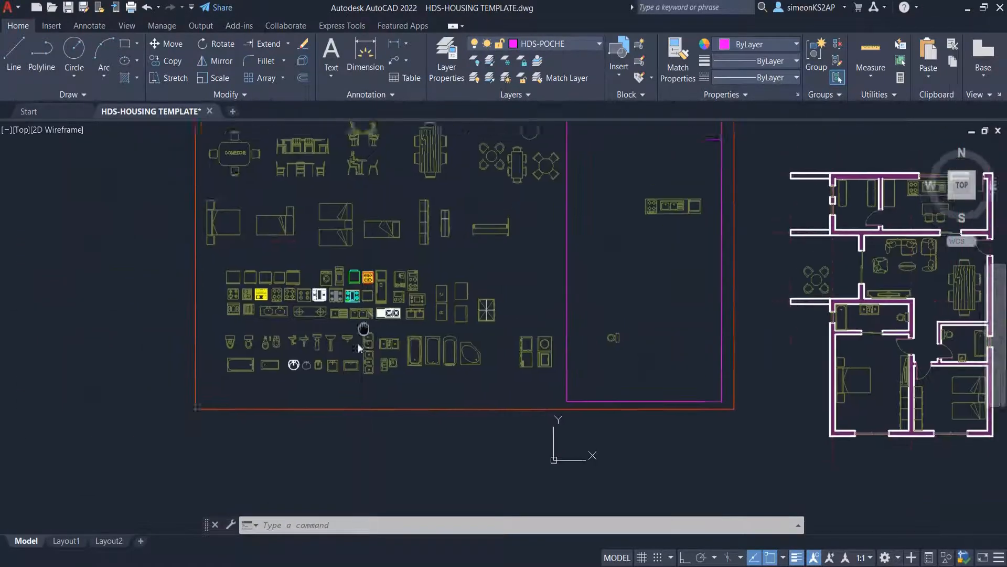
{"action": "scroll", "coordinate": [249, 346], "scroll_direction": "up", "scroll_amount": 4}
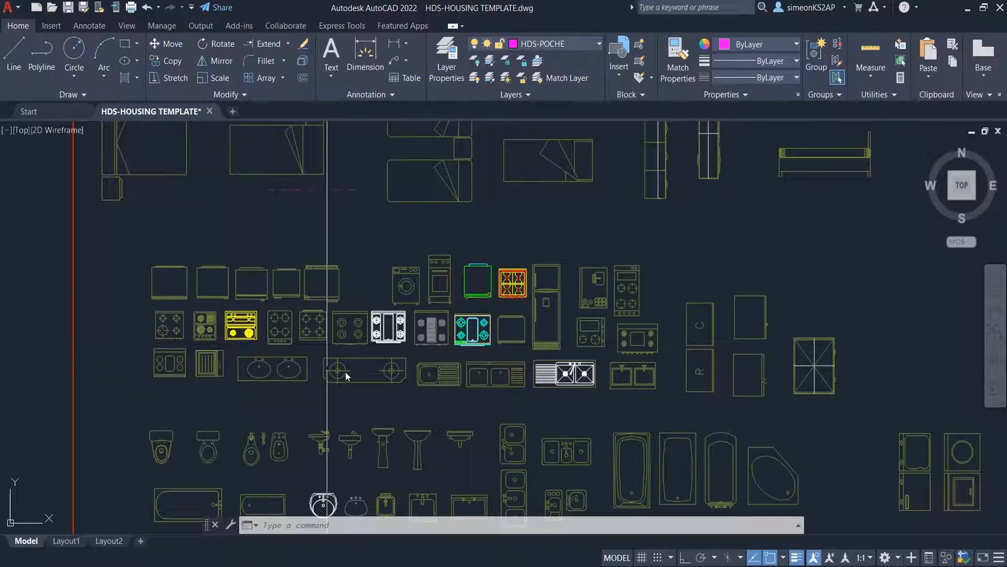
Step: Copy the long unit with two crossed circles from the library's kitchen blocks to the terrace, just below its upper wall
{"action": "middle_click_drag", "start_coordinate": [346, 371], "coordinate": [304, 344]}
{"action": "scroll", "coordinate": [345, 385], "scroll_direction": "up", "scroll_amount": 2}
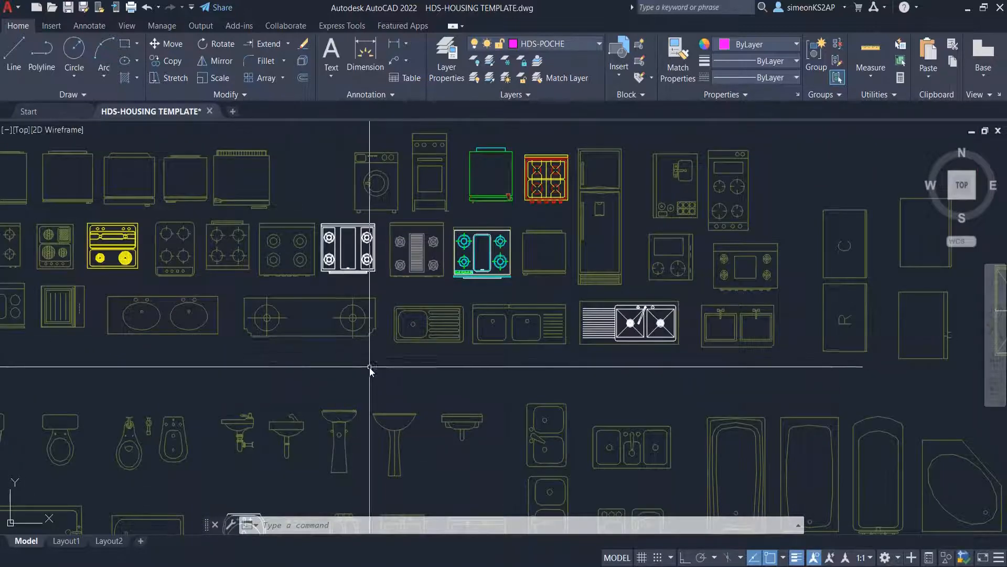
{"action": "left_click", "coordinate": [376, 337]}
{"action": "left_click", "coordinate": [328, 304]}
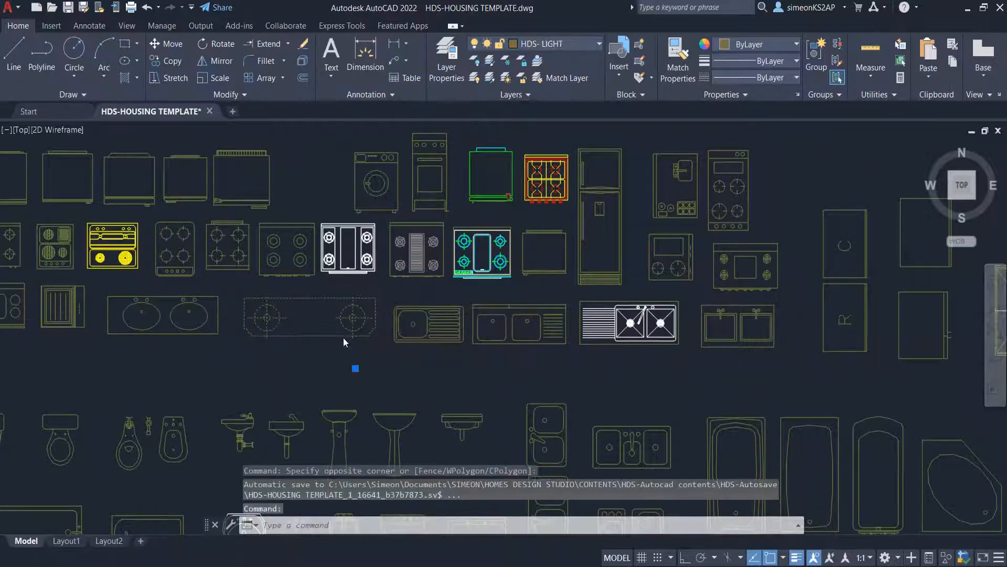
{"action": "scroll", "coordinate": [343, 338], "scroll_direction": "down", "scroll_amount": 5}
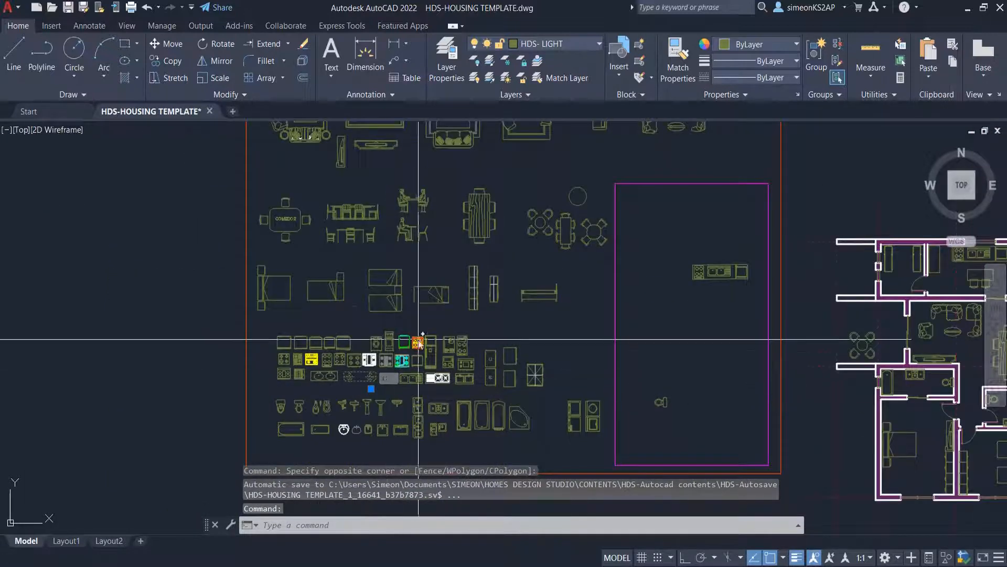
{"action": "middle_click_drag", "start_coordinate": [418, 340], "coordinate": [328, 430]}
{"action": "scroll", "coordinate": [363, 396], "scroll_direction": "down", "scroll_amount": 4}
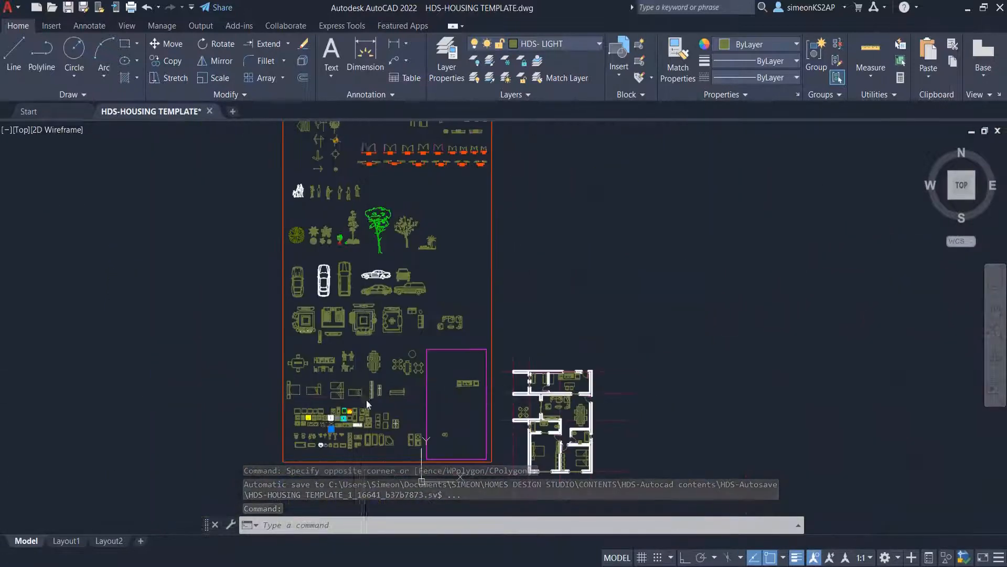
{"action": "middle_click_drag", "start_coordinate": [366, 398], "coordinate": [326, 358]}
{"action": "scroll", "coordinate": [304, 377], "scroll_direction": "up", "scroll_amount": 4}
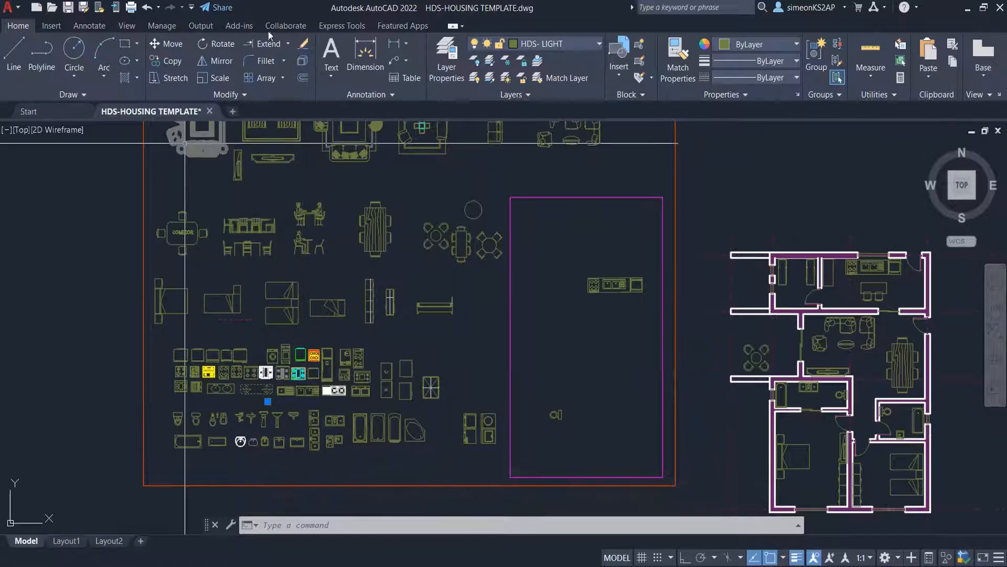
{"action": "left_click", "coordinate": [171, 62]}
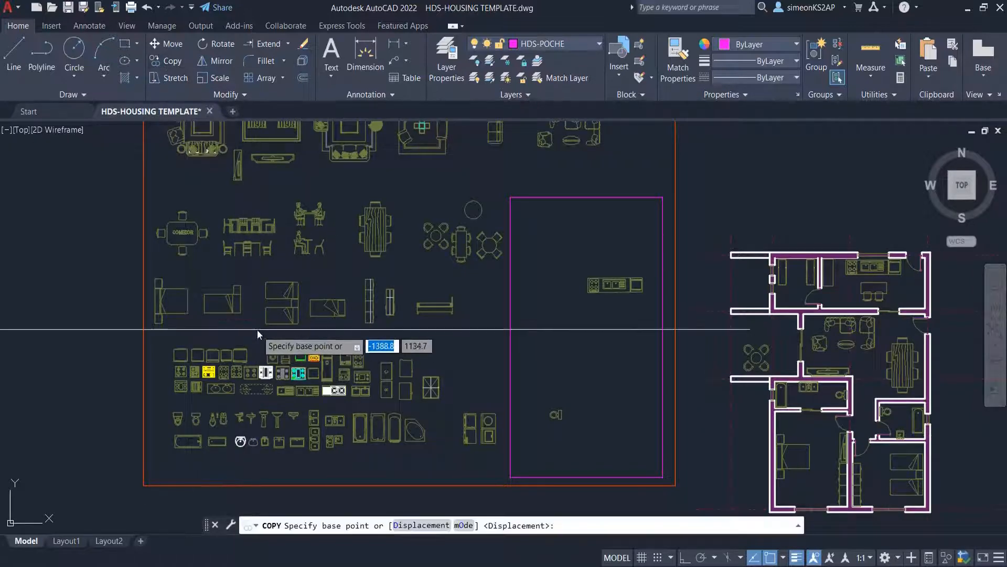
{"action": "middle_click_drag", "start_coordinate": [265, 405], "coordinate": [266, 358]}
{"action": "scroll", "coordinate": [265, 357], "scroll_direction": "up", "scroll_amount": 4}
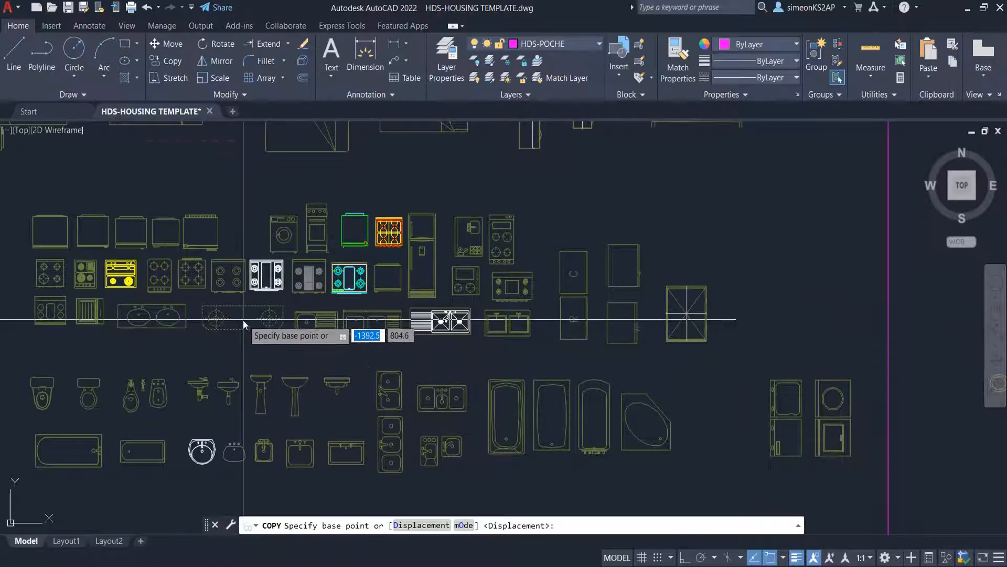
{"action": "left_click", "coordinate": [245, 320]}
{"action": "scroll", "coordinate": [432, 321], "scroll_direction": "down", "scroll_amount": 6}
{"action": "middle_click_drag", "start_coordinate": [546, 314], "coordinate": [366, 345]}
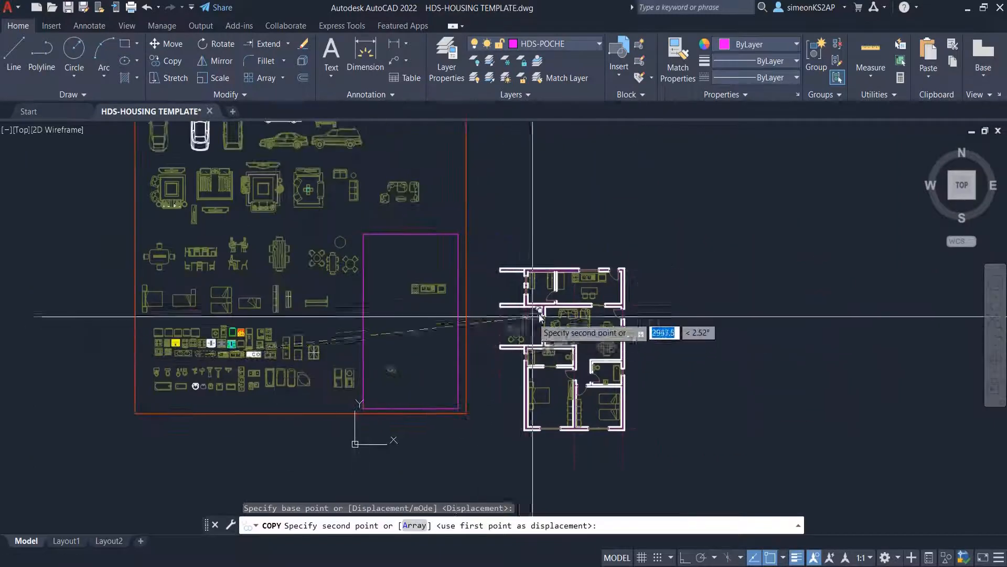
{"action": "scroll", "coordinate": [540, 313], "scroll_direction": "up", "scroll_amount": 4}
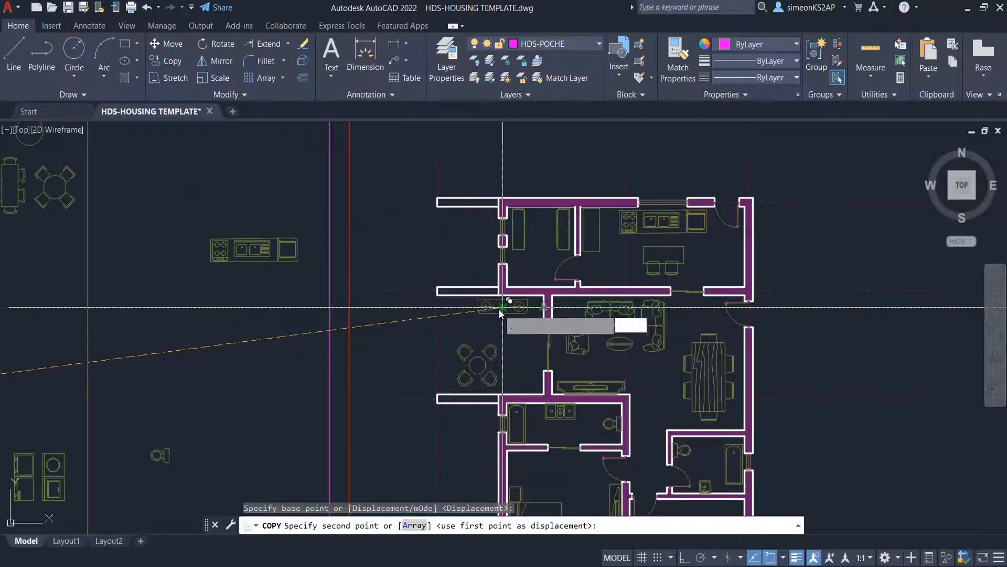
{"action": "middle_click_drag", "start_coordinate": [498, 310], "coordinate": [464, 316]}
{"action": "scroll", "coordinate": [466, 318], "scroll_direction": "up", "scroll_amount": 2}
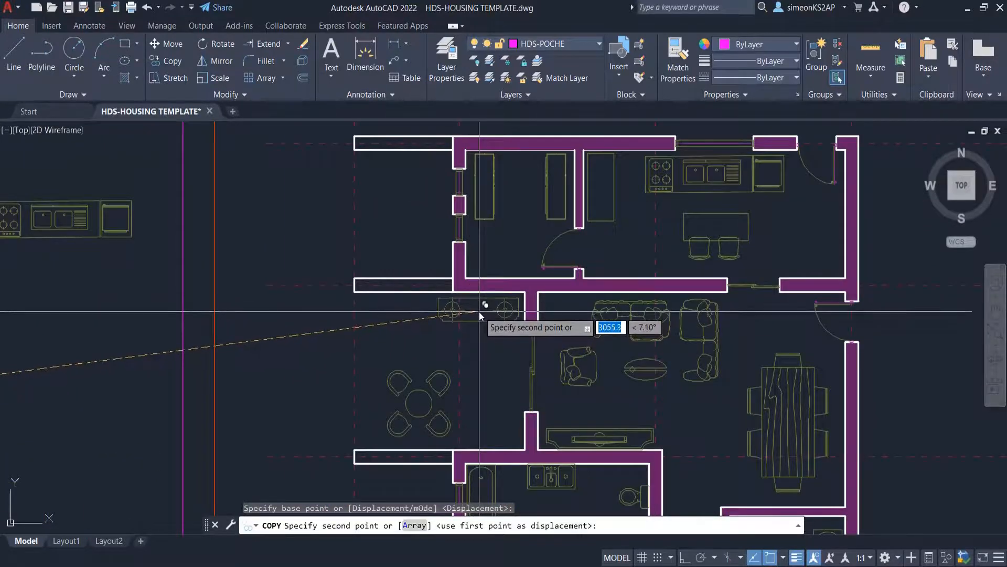
{"action": "left_click", "coordinate": [480, 312]}
{"action": "key", "text": "Return"}
Step: Copy the spiky plan-view plant beside the large round tree in the library to the open area outside the small storage room's windows
{"action": "scroll", "coordinate": [433, 273], "scroll_direction": "down", "scroll_amount": 4}
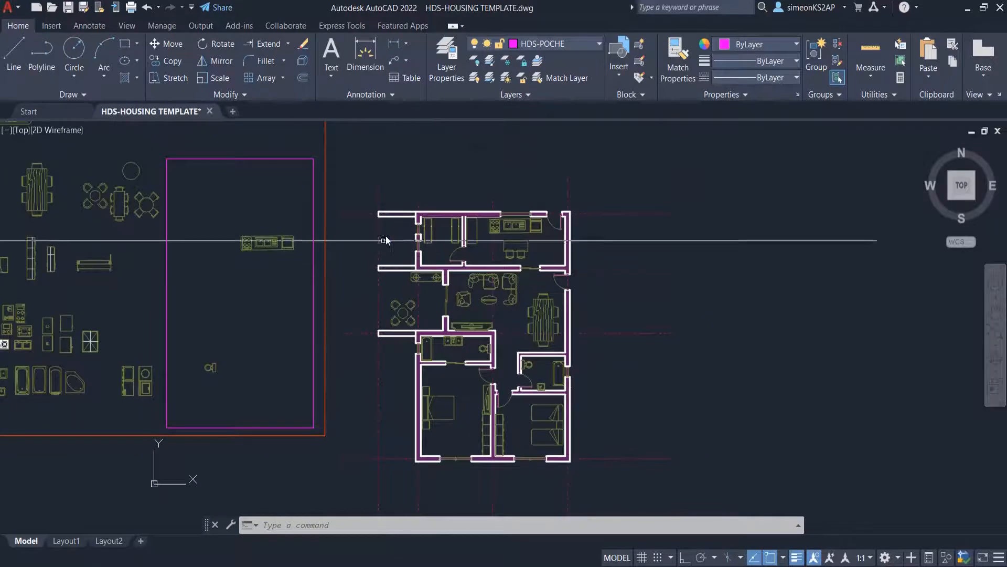
{"action": "mouse_move", "coordinate": [416, 277]}
{"action": "middle_mouse_down"}
{"action": "mouse_move", "coordinate": [463, 274]}
{"action": "mouse_move", "coordinate": [397, 288]}
{"action": "mouse_move", "coordinate": [510, 300]}
{"action": "middle_mouse_up"}
{"action": "scroll", "coordinate": [450, 288], "scroll_direction": "down", "scroll_amount": 4}
{"action": "middle_click_drag", "start_coordinate": [349, 178], "coordinate": [367, 239]}
{"action": "scroll", "coordinate": [376, 227], "scroll_direction": "up", "scroll_amount": 4}
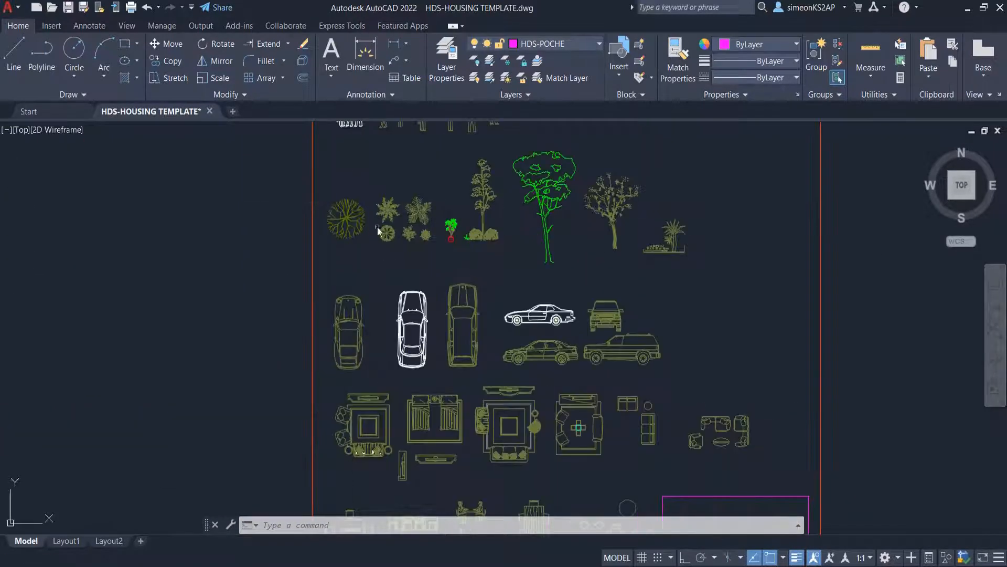
{"action": "scroll", "coordinate": [447, 248], "scroll_direction": "down", "scroll_amount": 2}
{"action": "middle_click_drag", "start_coordinate": [452, 235], "coordinate": [401, 272]}
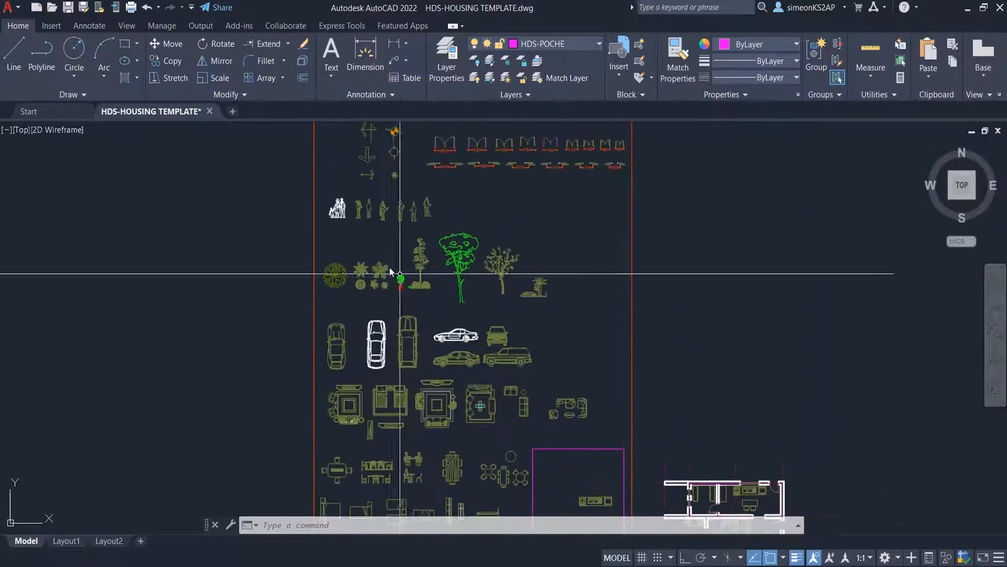
{"action": "scroll", "coordinate": [359, 263], "scroll_direction": "up", "scroll_amount": 4}
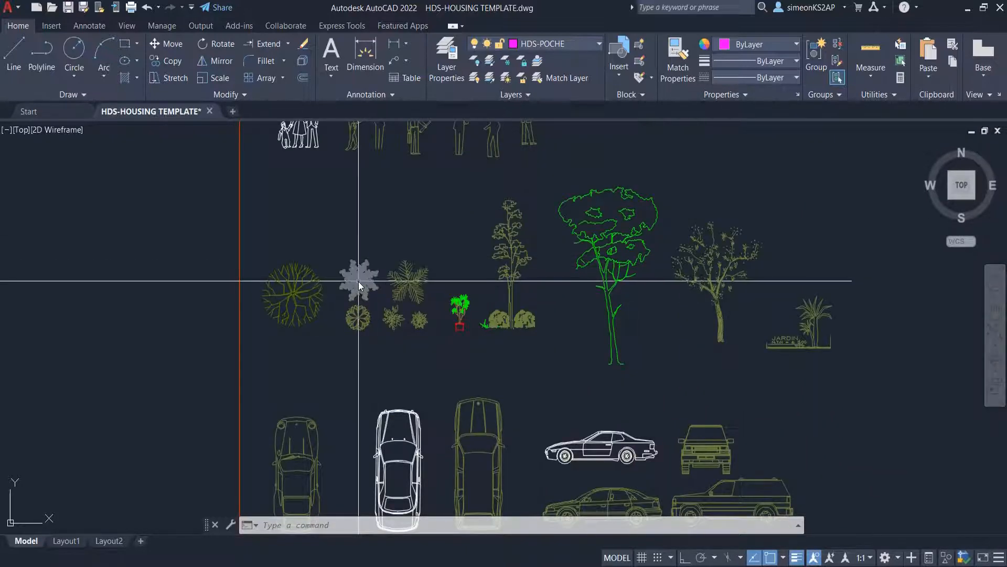
{"action": "left_click", "coordinate": [358, 281]}
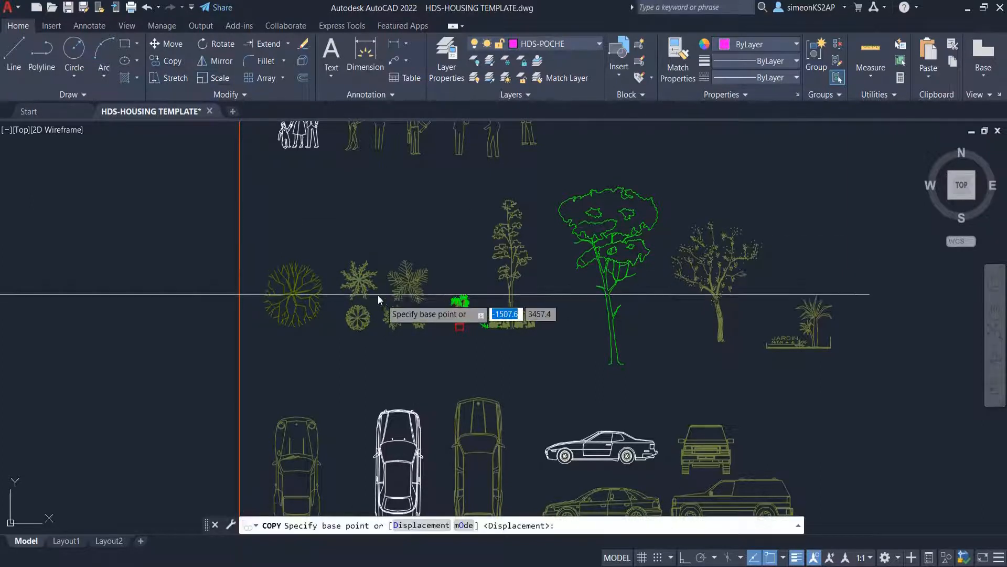
{"action": "left_click", "coordinate": [360, 284]}
{"action": "scroll", "coordinate": [417, 276], "scroll_direction": "down", "scroll_amount": 5}
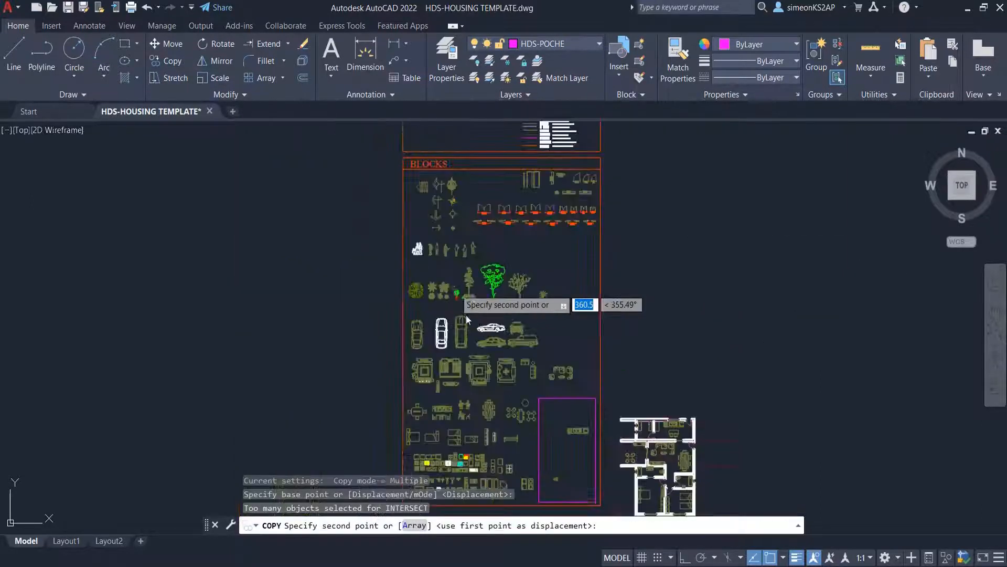
{"action": "scroll", "coordinate": [396, 265], "scroll_direction": "down", "scroll_amount": 2}
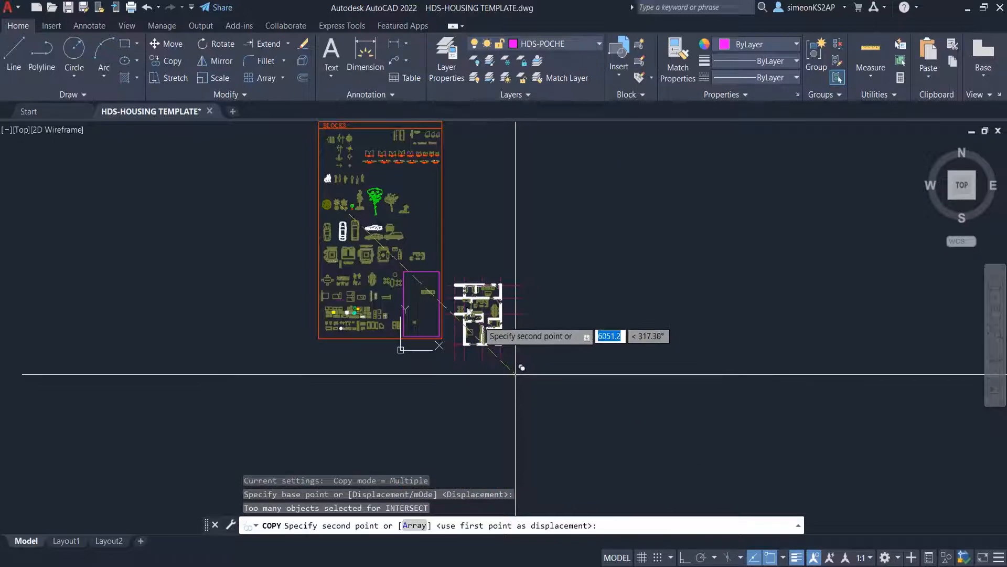
{"action": "scroll", "coordinate": [467, 306], "scroll_direction": "up", "scroll_amount": 2}
{"action": "scroll", "coordinate": [449, 293], "scroll_direction": "up", "scroll_amount": 4}
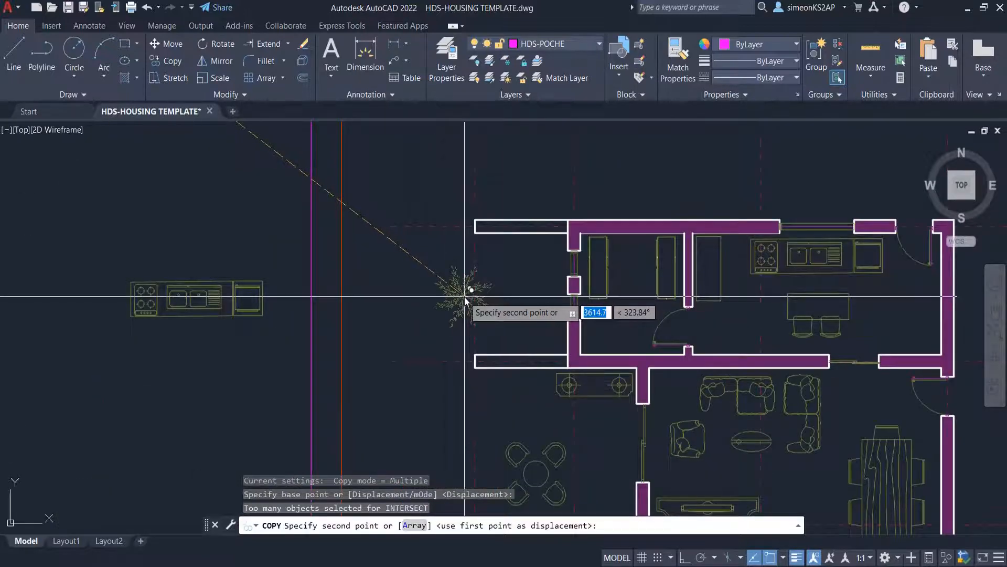
{"action": "left_click", "coordinate": [520, 299]}
{"action": "key", "text": "Escape"}
{"action": "scroll", "coordinate": [582, 342], "scroll_direction": "down", "scroll_amount": 4}
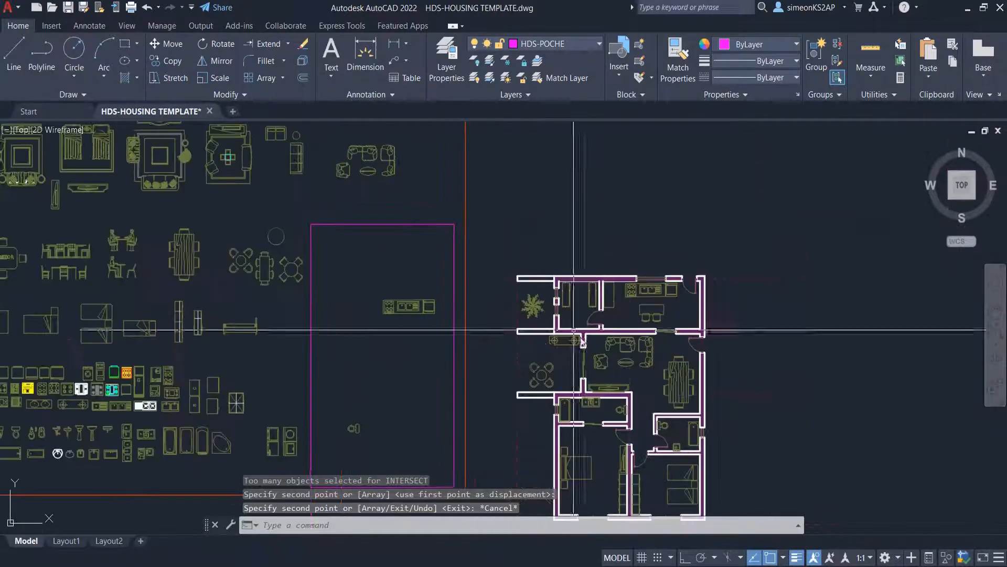
{"action": "mouse_move", "coordinate": [582, 342]}
{"action": "middle_mouse_down"}
{"action": "mouse_move", "coordinate": [432, 310]}
{"action": "mouse_move", "coordinate": [432, 281]}
{"action": "mouse_move", "coordinate": [470, 298]}
{"action": "middle_mouse_up"}
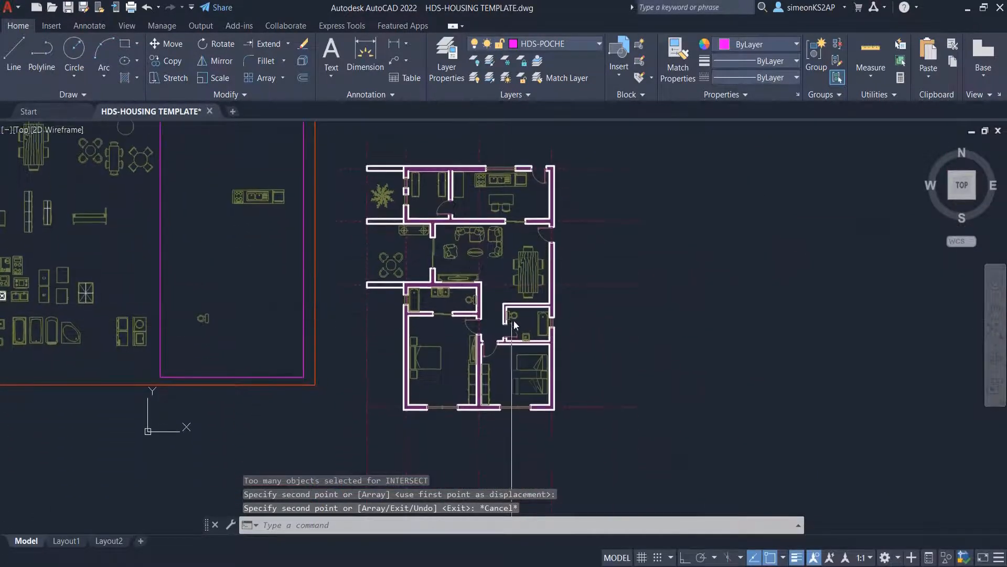